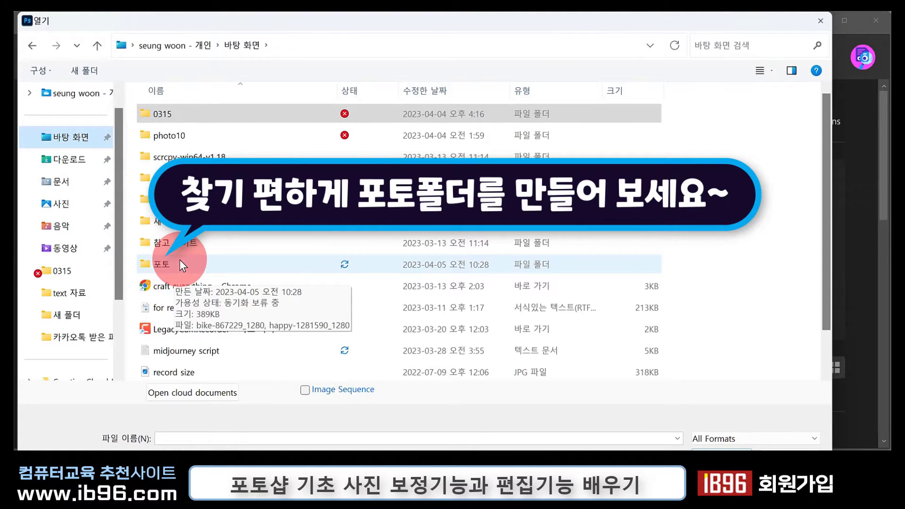
Open the photo bike-867229_1280 from the 포토 folder on the desktop.
double_click(180, 264)
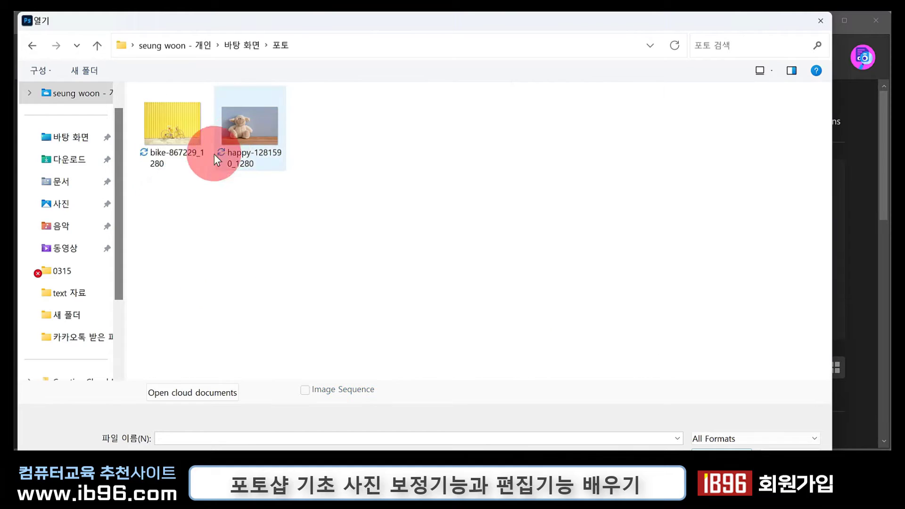
click(201, 147)
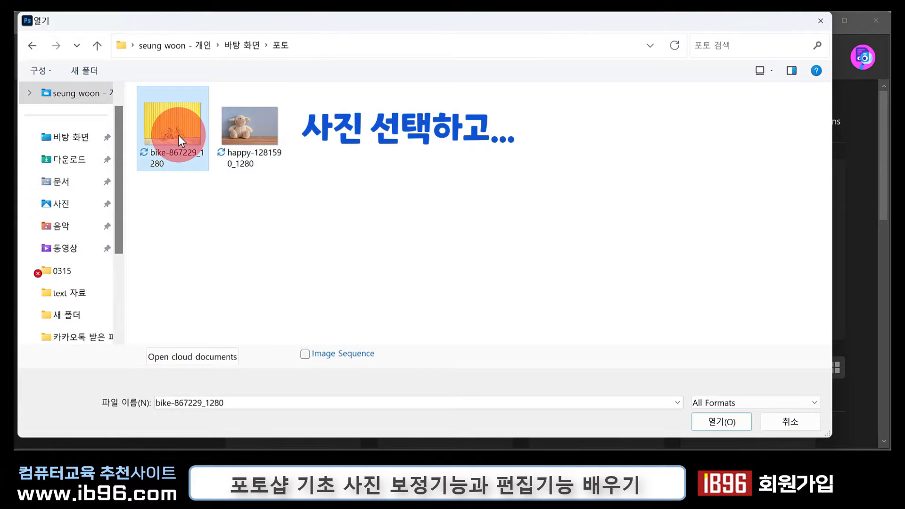
click(724, 422)
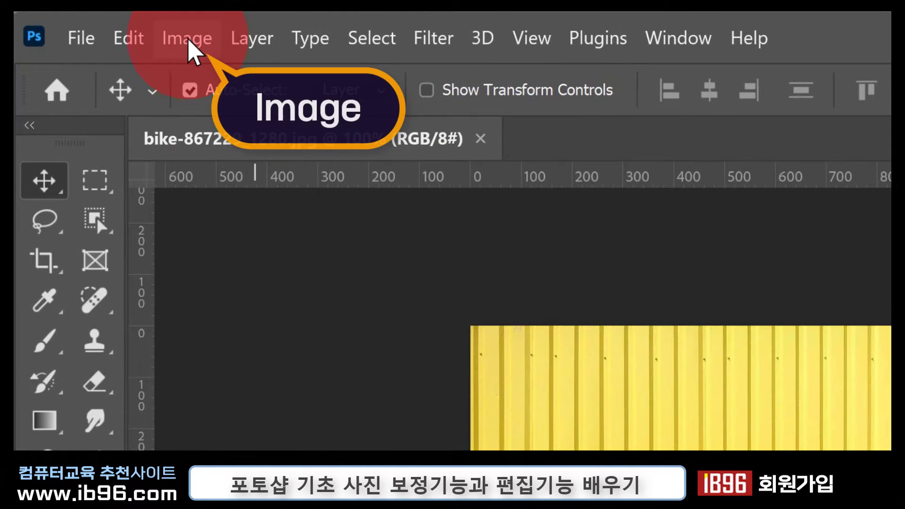
Open the photo's Image Size settings and try a width of 4 pixels with the proportions linked.
click(189, 42)
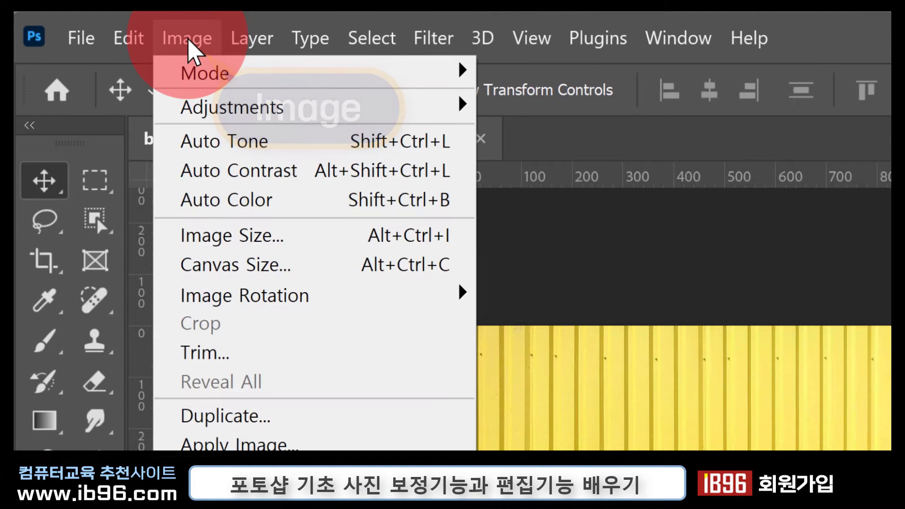
click(233, 243)
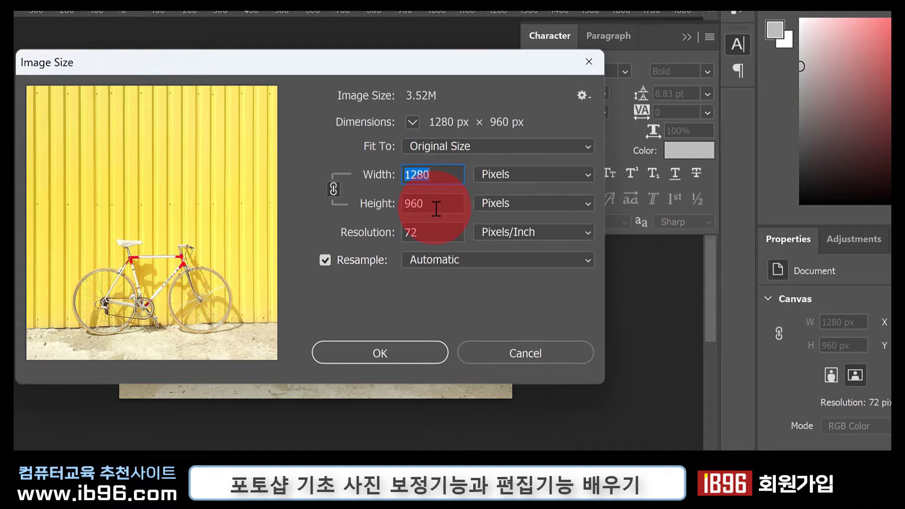
click(468, 180)
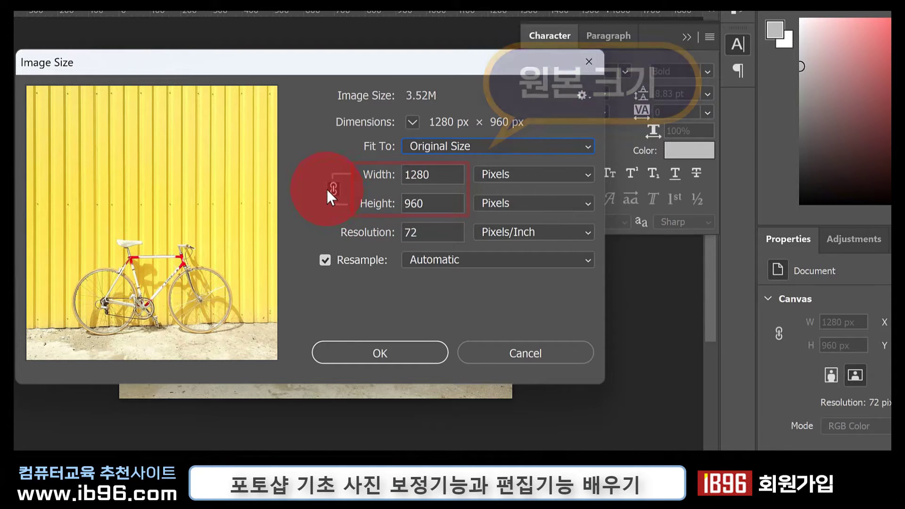
key(Tab)
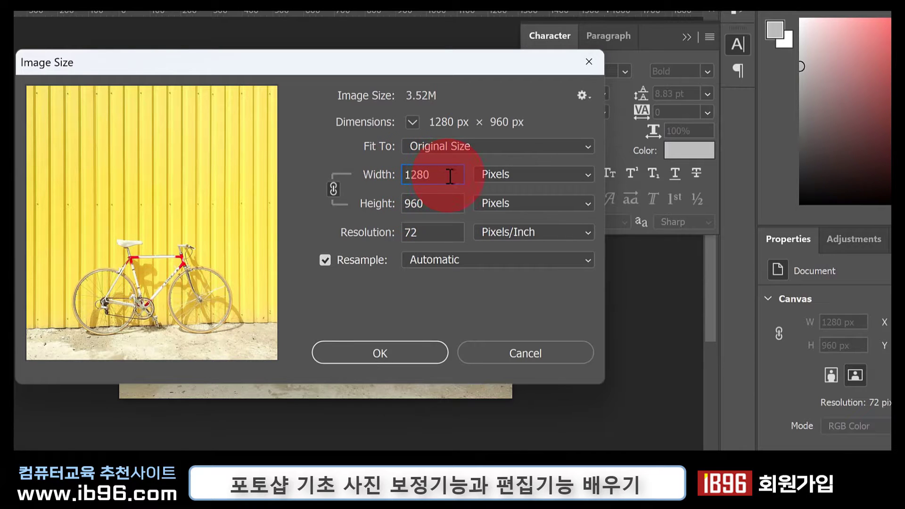
text(4)
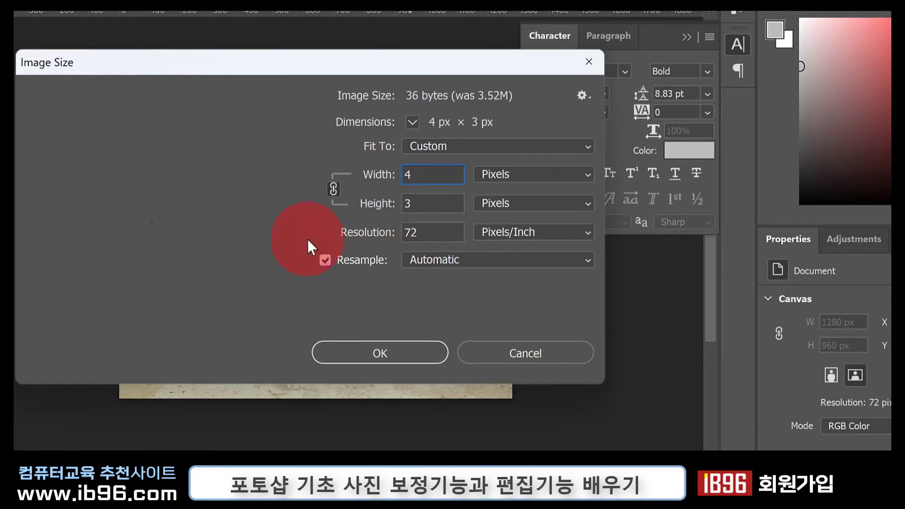
mouse_move(168, 237)
Try an image width of 16 pixels, set it to 1280 pixels, and cancel the resizing.
double_click(426, 172)
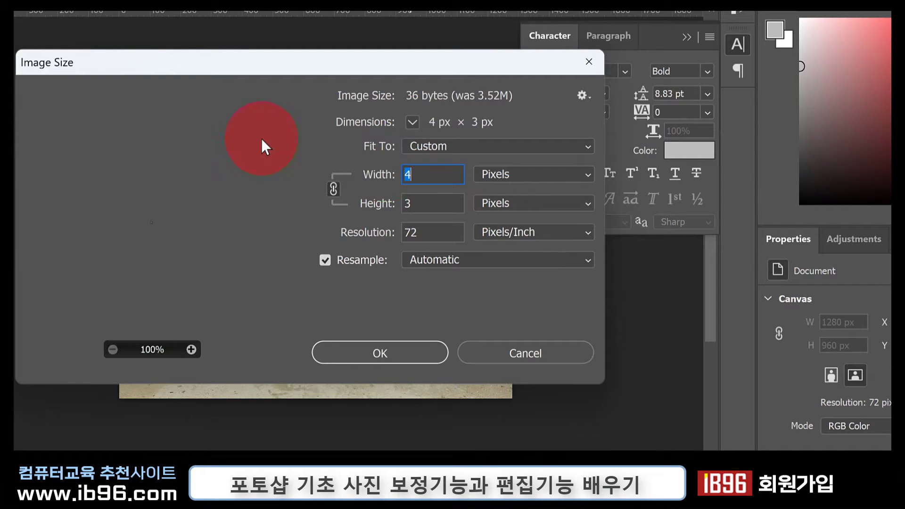
text(16)
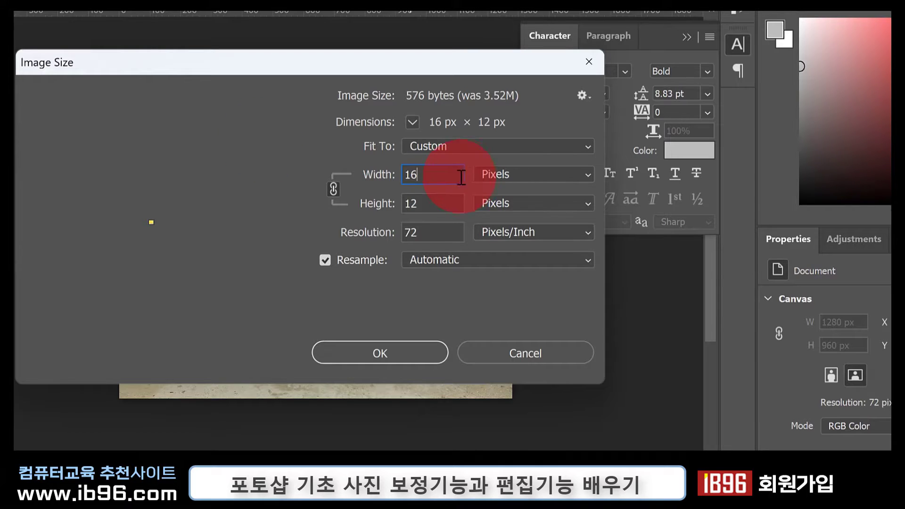
drag(460, 176, 372, 176)
text(1280)
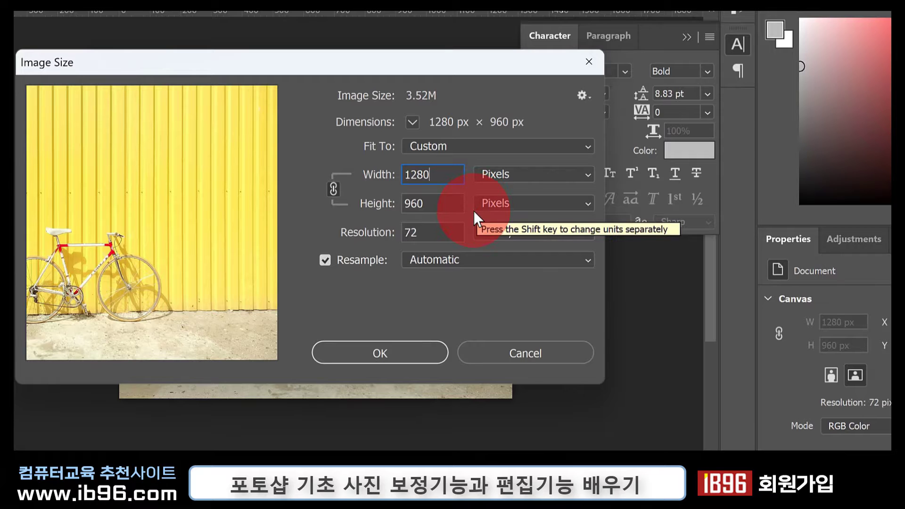
click(507, 351)
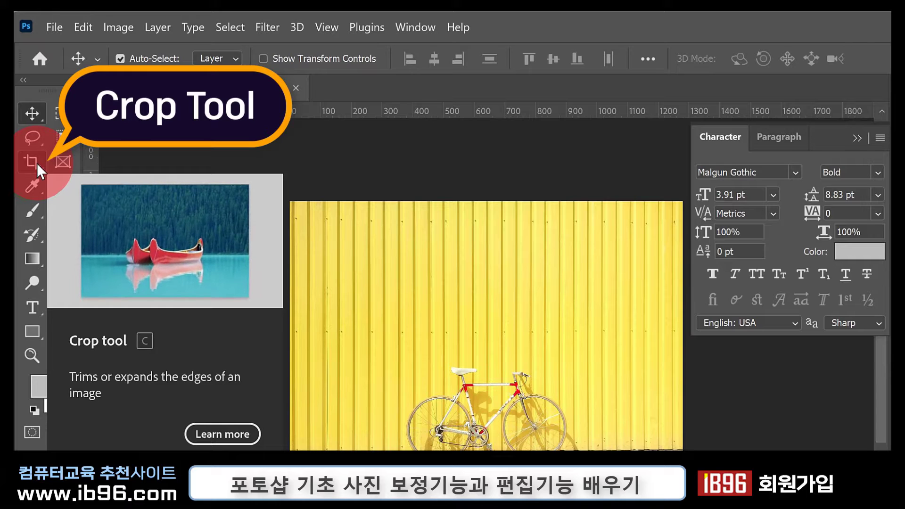
Crop the photo to a 1 : 1 (Square) ratio around the bicycle, and undo the crop.
click(36, 163)
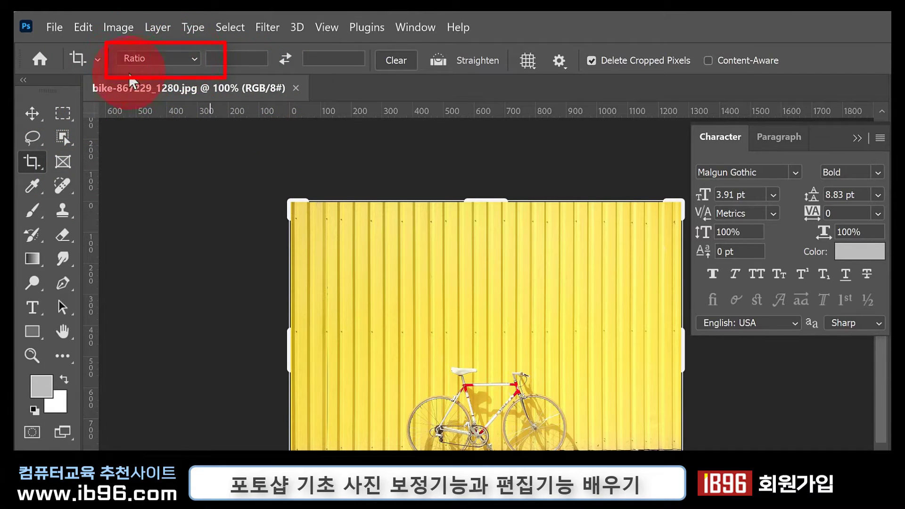
click(195, 56)
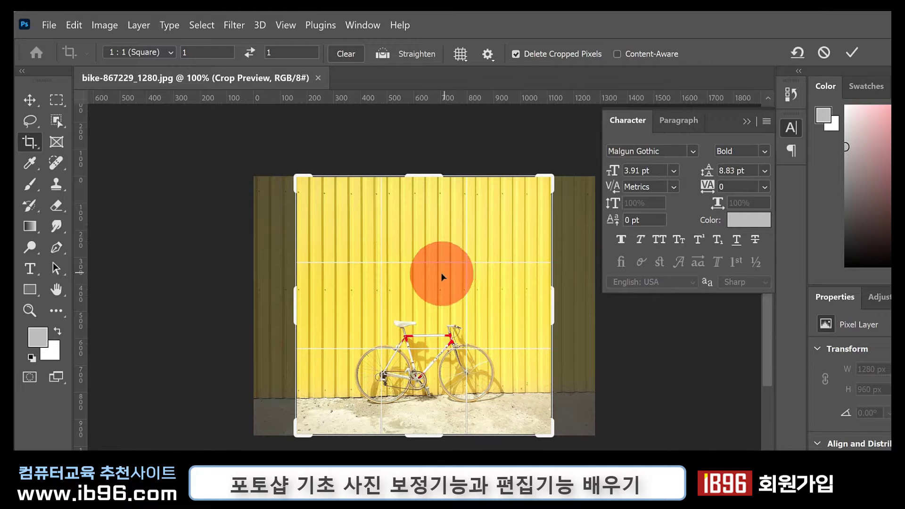
drag(446, 286, 436, 307)
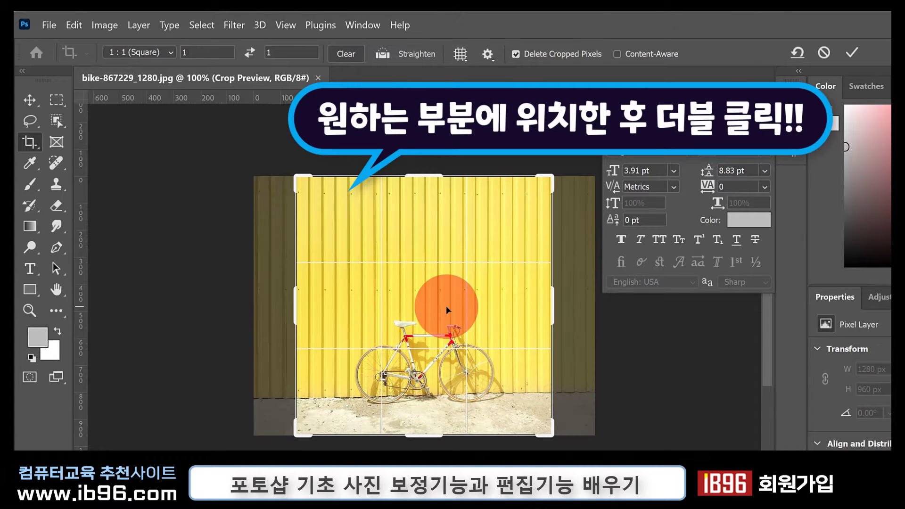
double_click(445, 306)
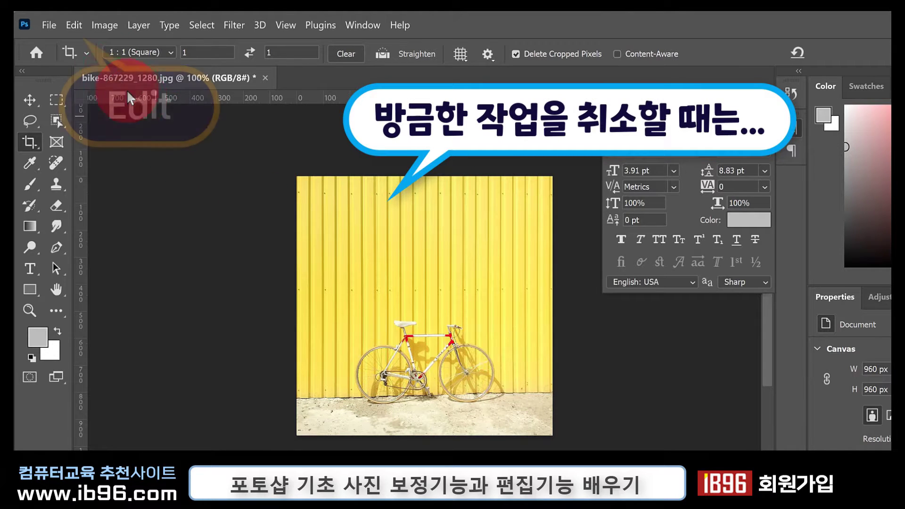
click(74, 25)
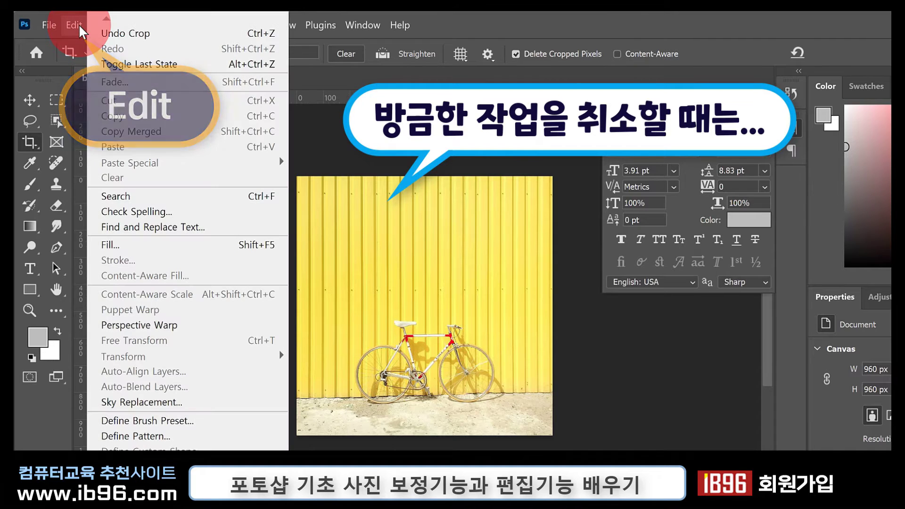
click(128, 32)
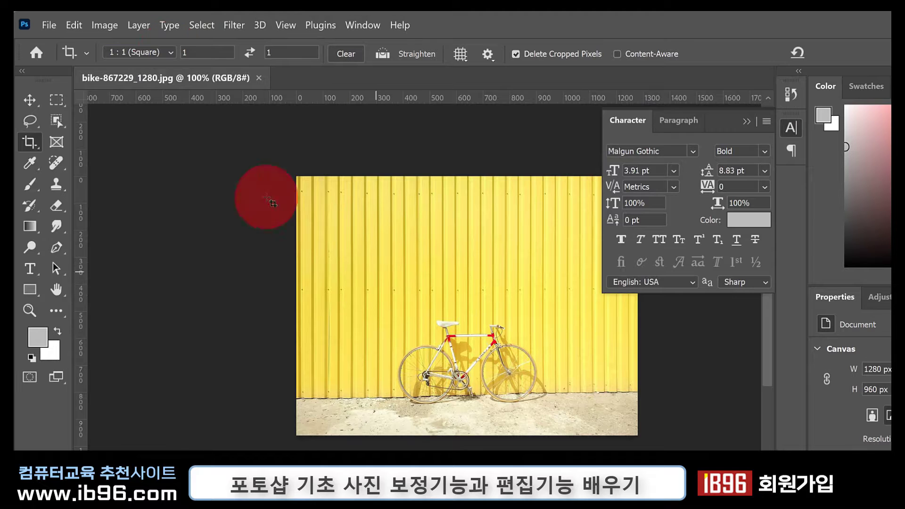
Crop the photo to a 16 : 9 area of about 950 × 535 px around the bicycle, and undo the crop.
click(139, 51)
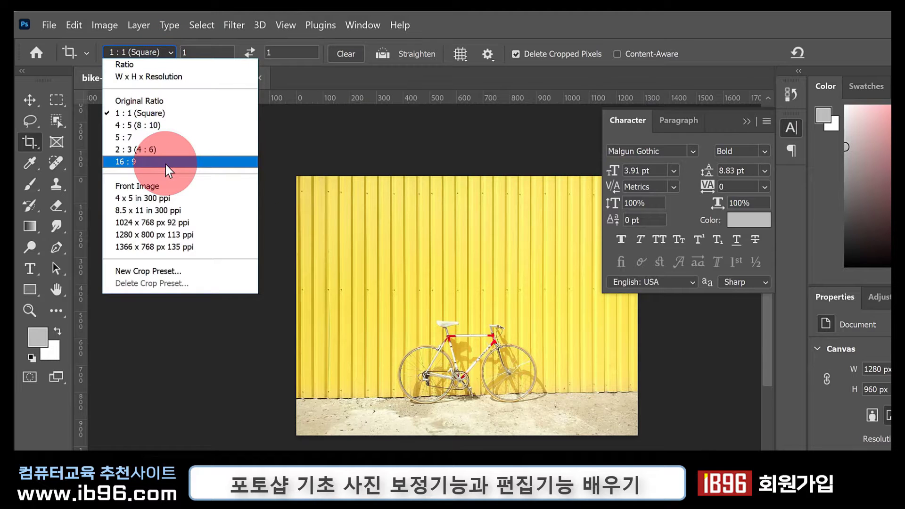
click(165, 162)
drag(348, 206, 365, 172)
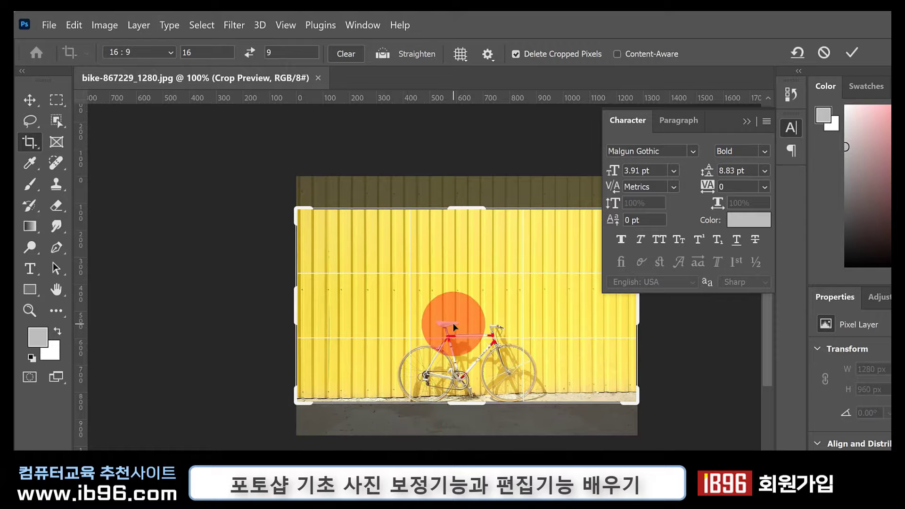
mouse_move(453, 323)
mouse_down()
mouse_move(453, 283)
mouse_move(449, 314)
mouse_move(452, 306)
mouse_up()
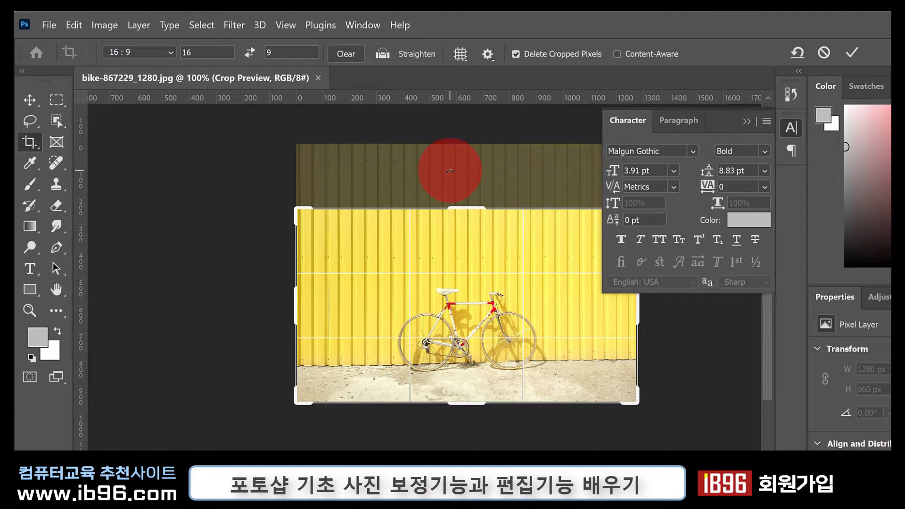
key(ctrl+t)
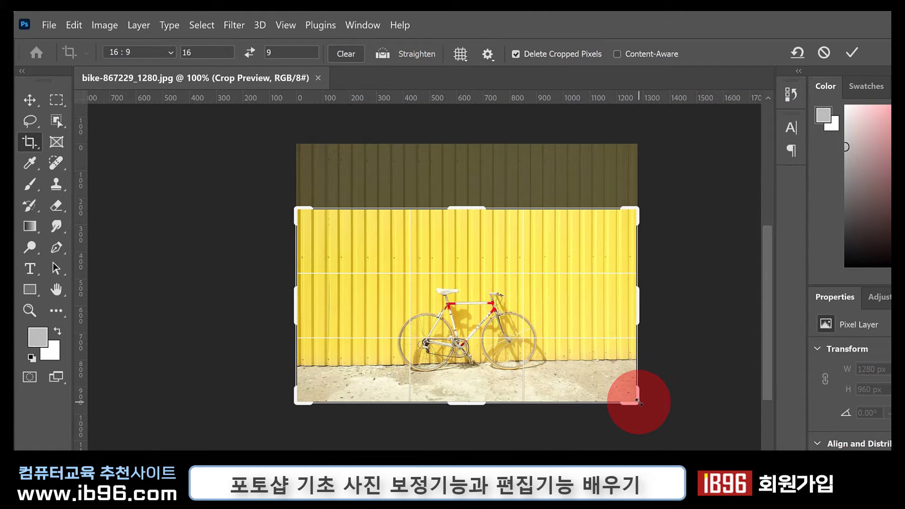
drag(638, 402, 531, 384)
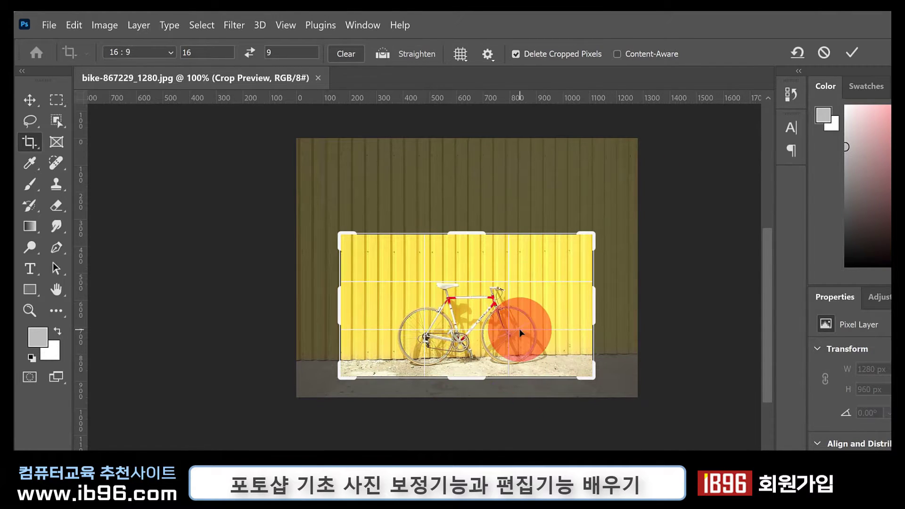
double_click(469, 309)
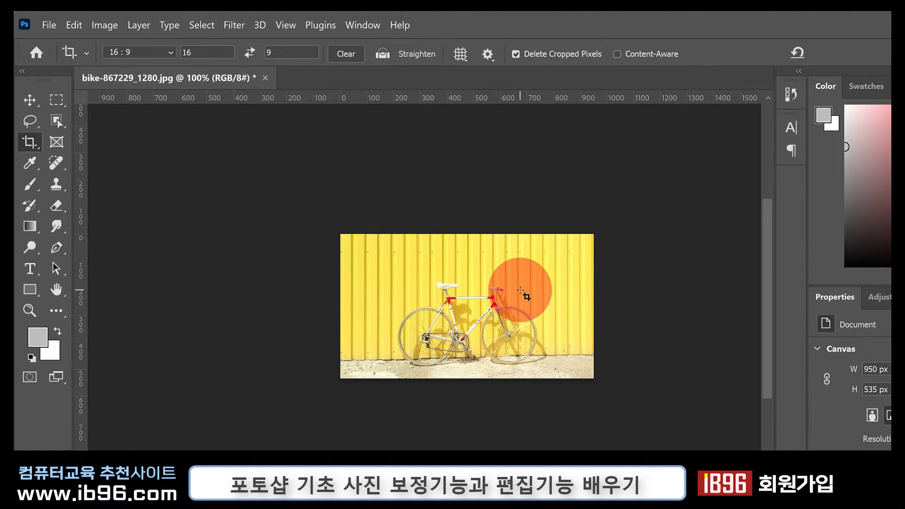
click(71, 24)
click(118, 34)
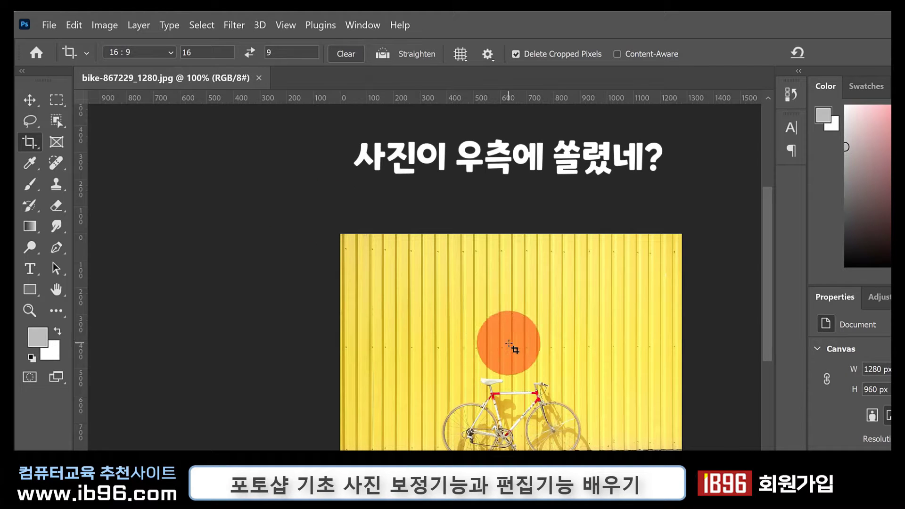
Use the Hand tool to reposition the off-centre photo so that the whole image fits in the workspace.
click(55, 287)
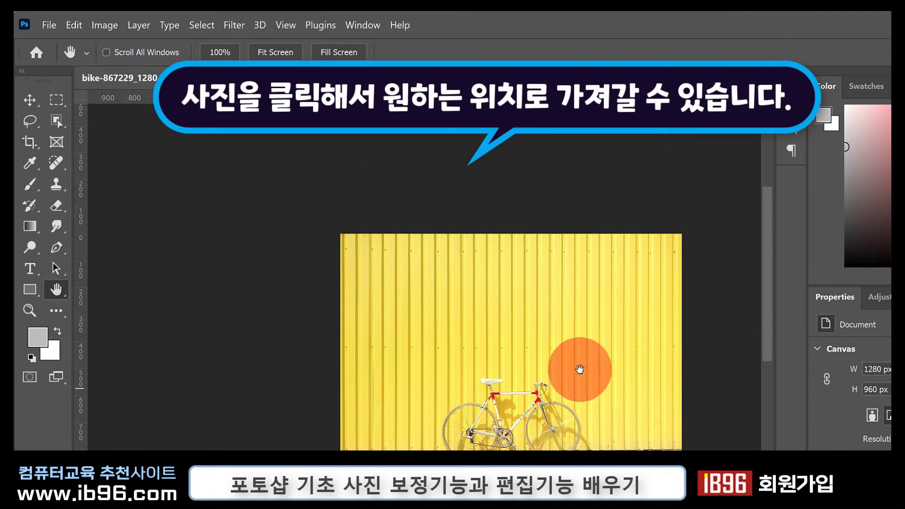
drag(586, 370, 442, 271)
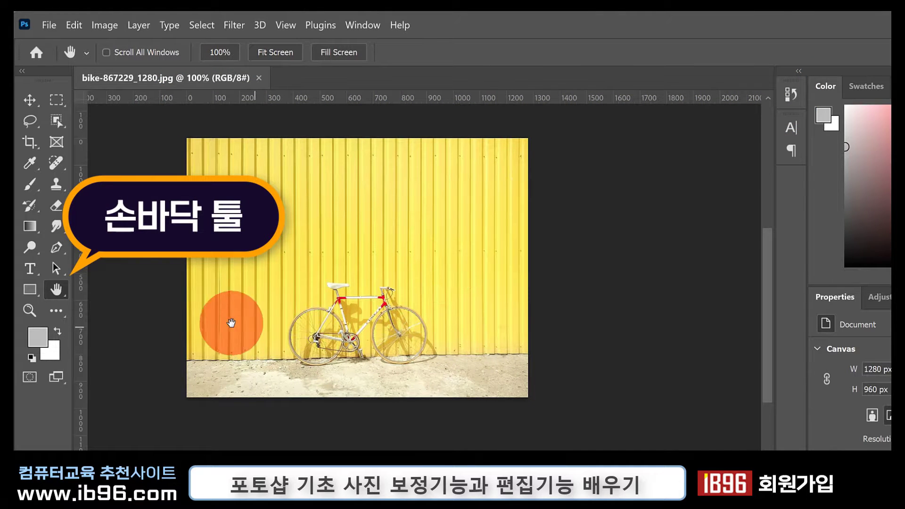
click(63, 296)
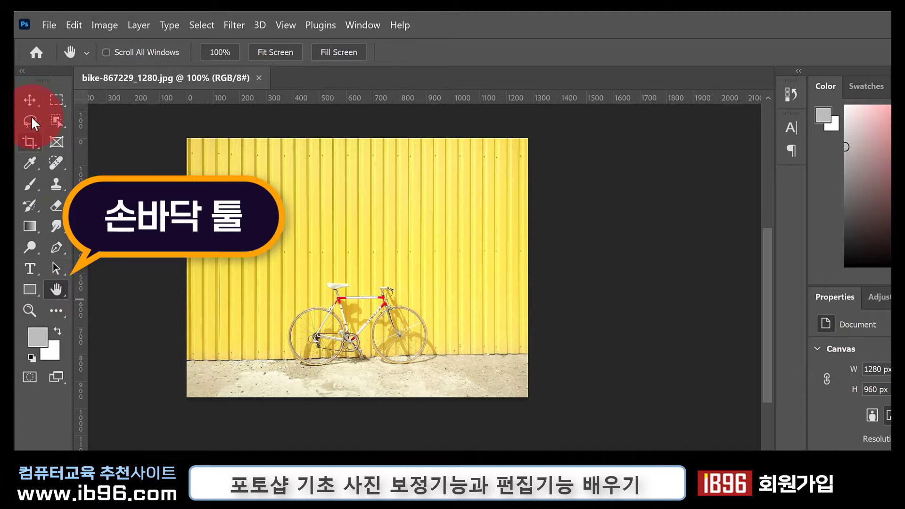
Switch to the Move tool and pan the photo by temporarily invoking the Hand tool.
click(30, 100)
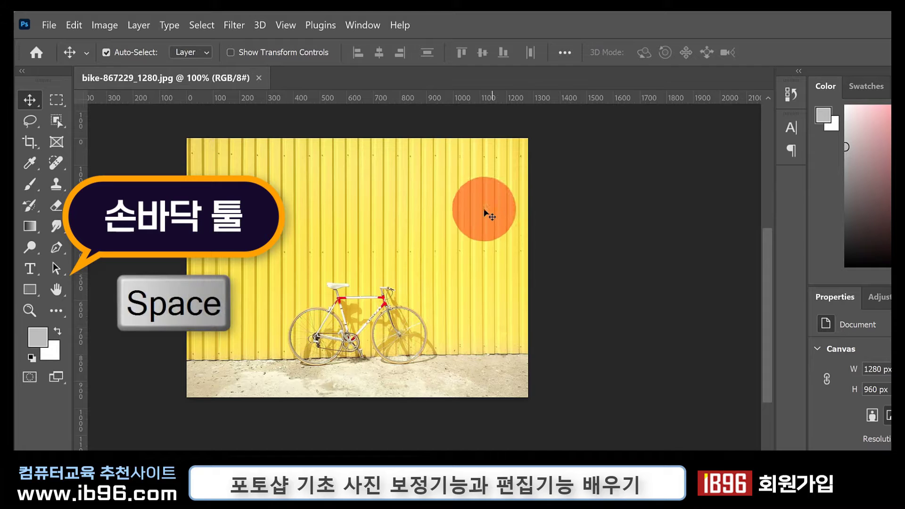
key(space)
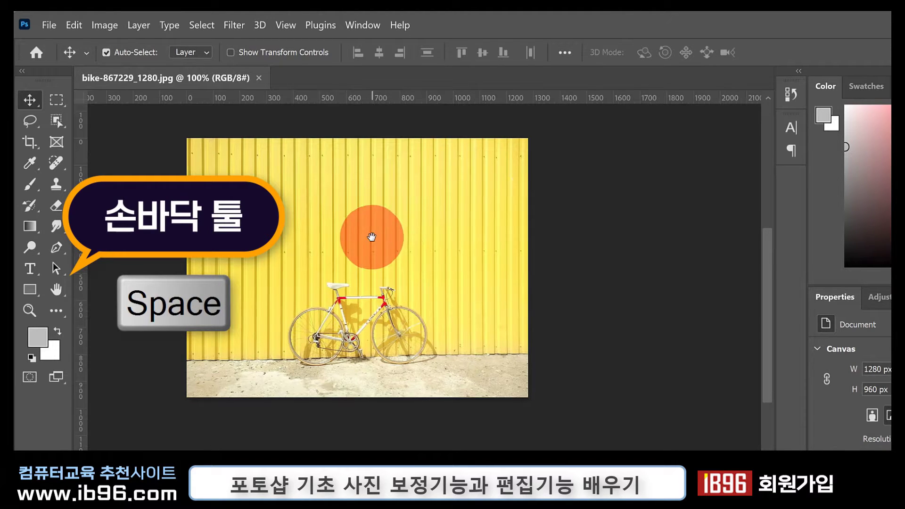
drag(372, 237, 399, 248)
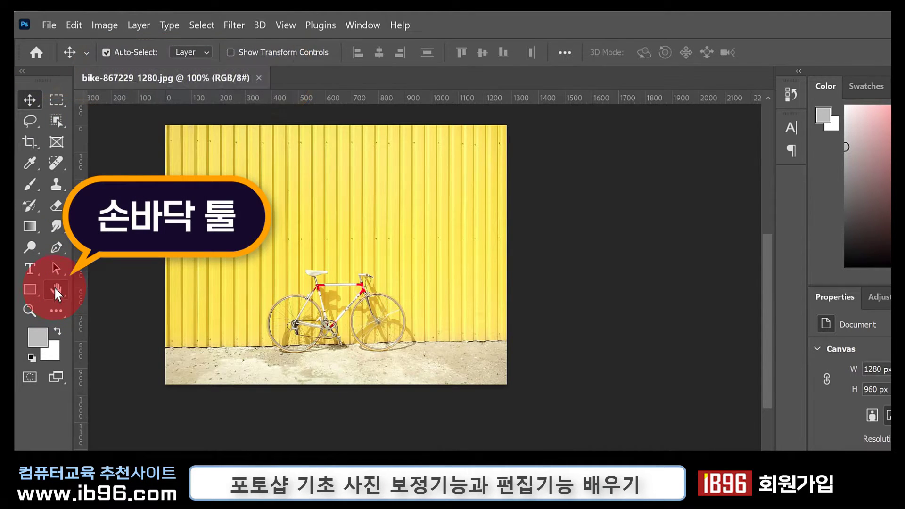
Switch to the Dodge tool and the History Brush tool, and pan the photo with the temporary Hand tool.
click(60, 241)
click(26, 245)
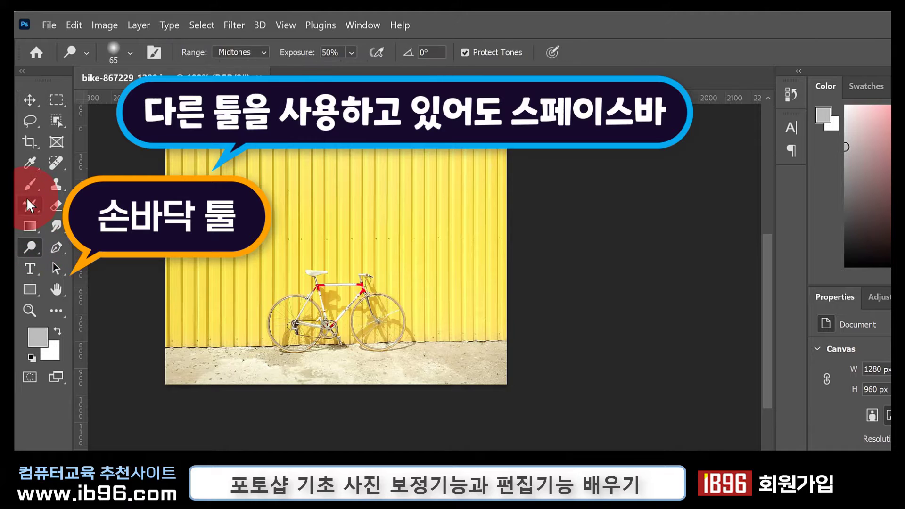
click(27, 201)
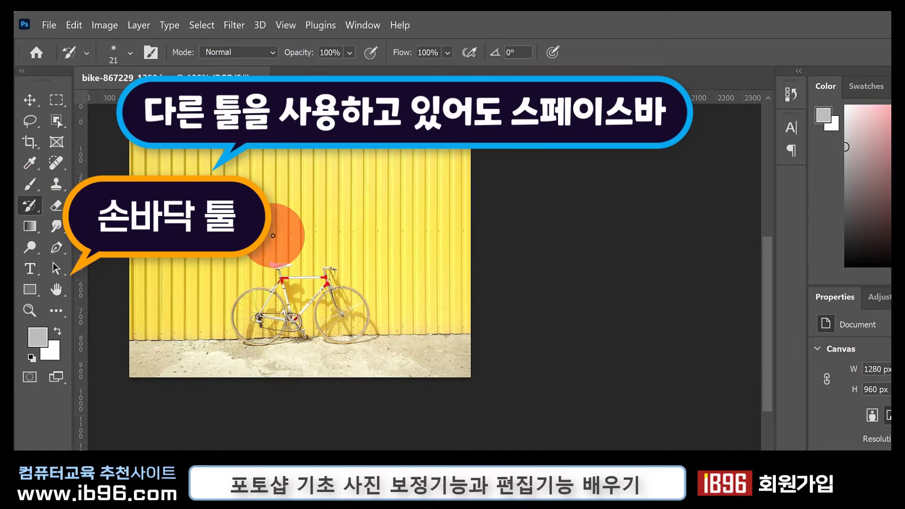
key(space)
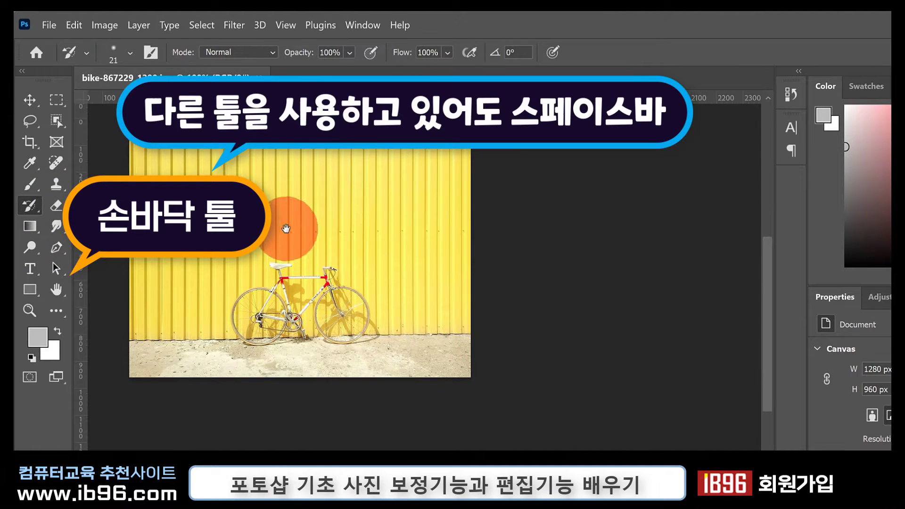
mouse_move(291, 228)
mouse_down()
mouse_move(517, 250)
mouse_move(307, 256)
mouse_move(471, 247)
mouse_move(341, 291)
mouse_move(479, 259)
mouse_move(292, 237)
mouse_up()
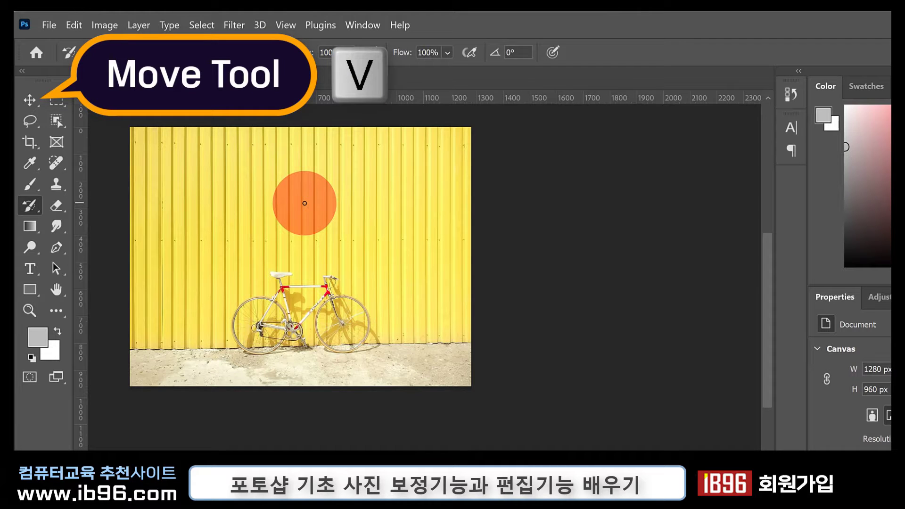
Switch to the Move tool and practise zooming the photo in and out, ending at 300%.
key(v)
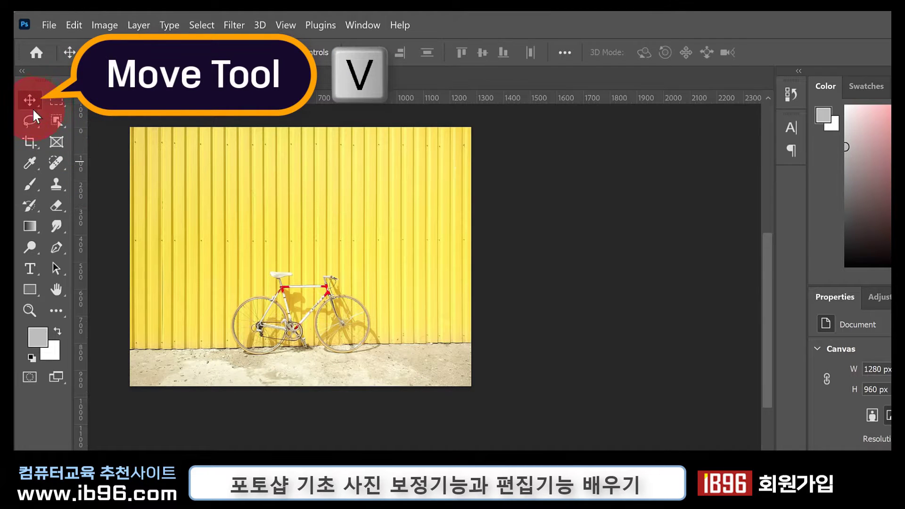
drag(193, 173, 361, 276)
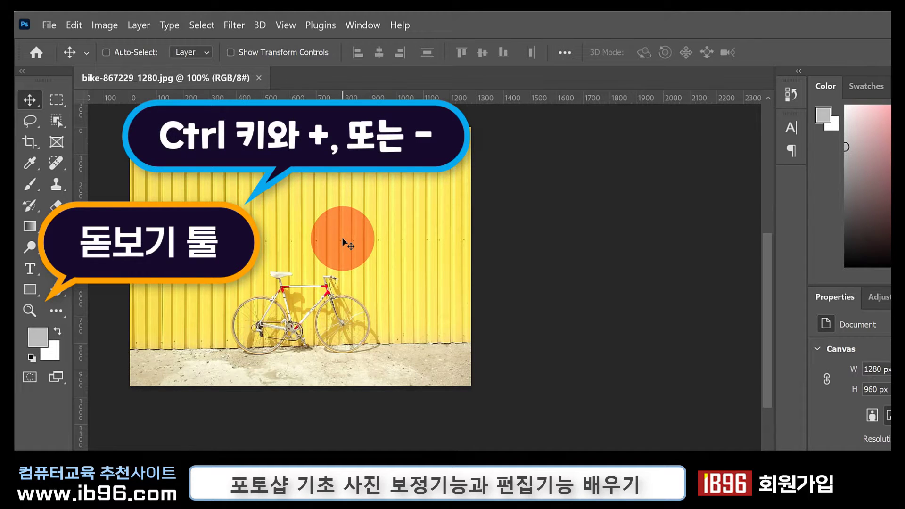
key(ctrl+plus)
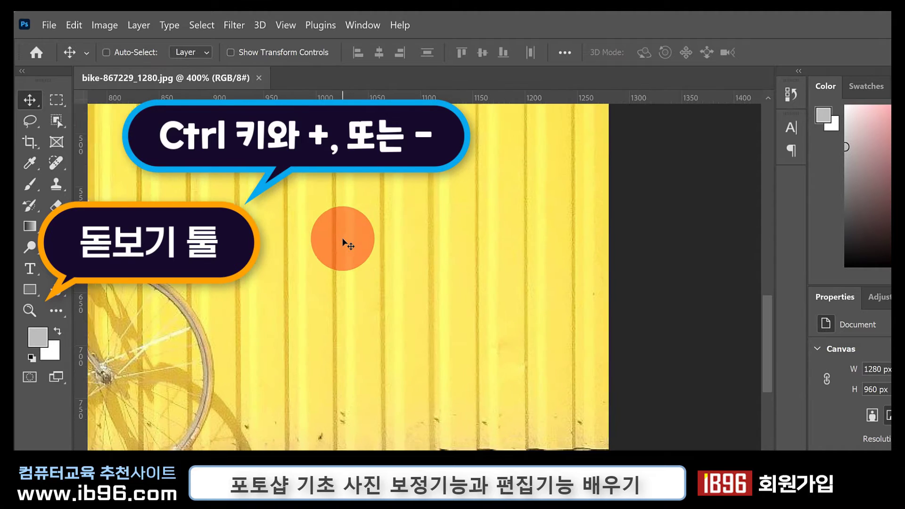
key(ctrl+minus)
key(ctrl+minus)
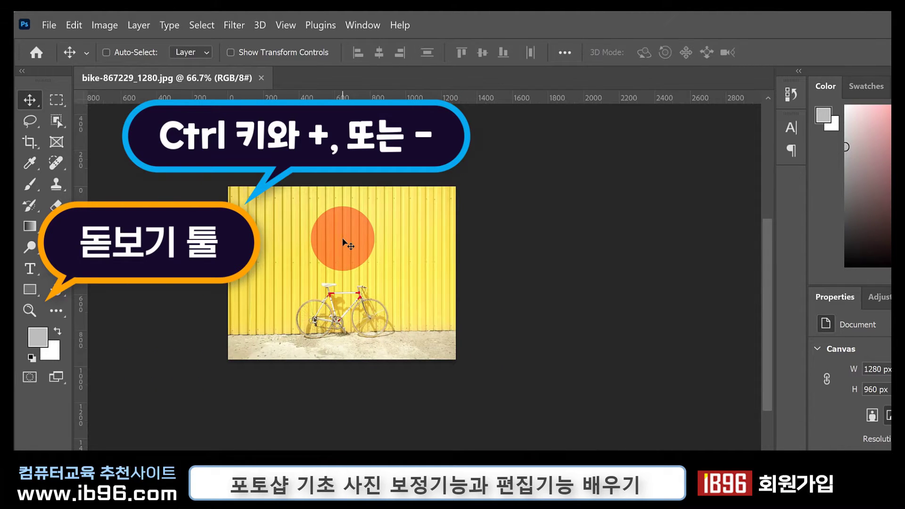
key(ctrl+plus)
key(ctrl+plus)
key(ctrl+plus)
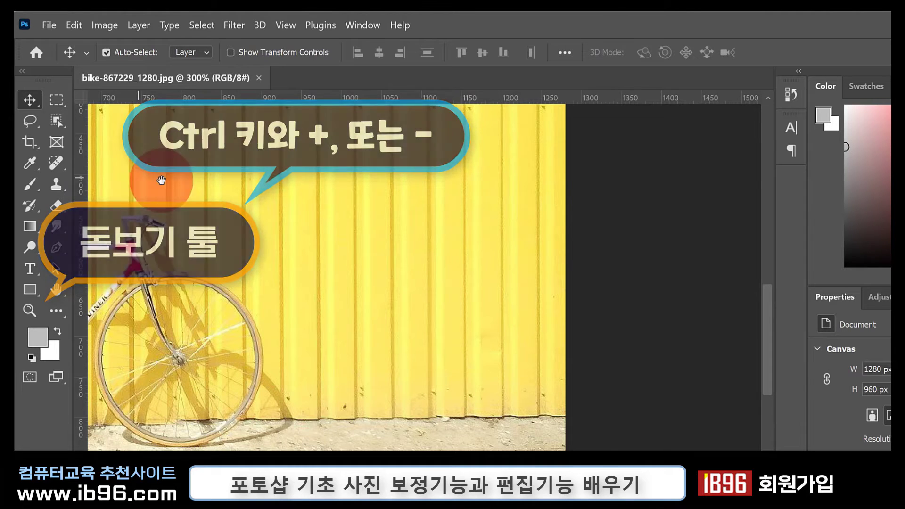
Pan the enlarged photo with the temporary Hand tool to show the bicycle, and reset the zoom to 100%.
drag(172, 178, 556, 208)
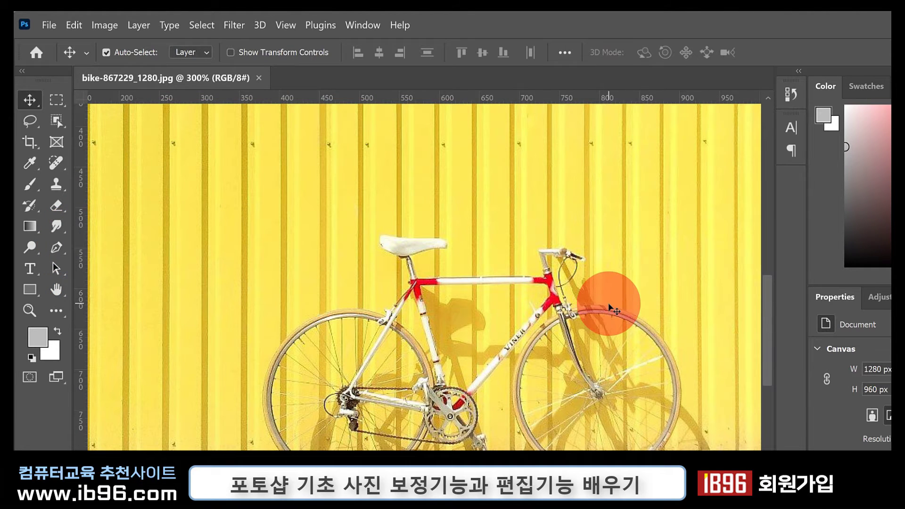
drag(611, 309, 498, 321)
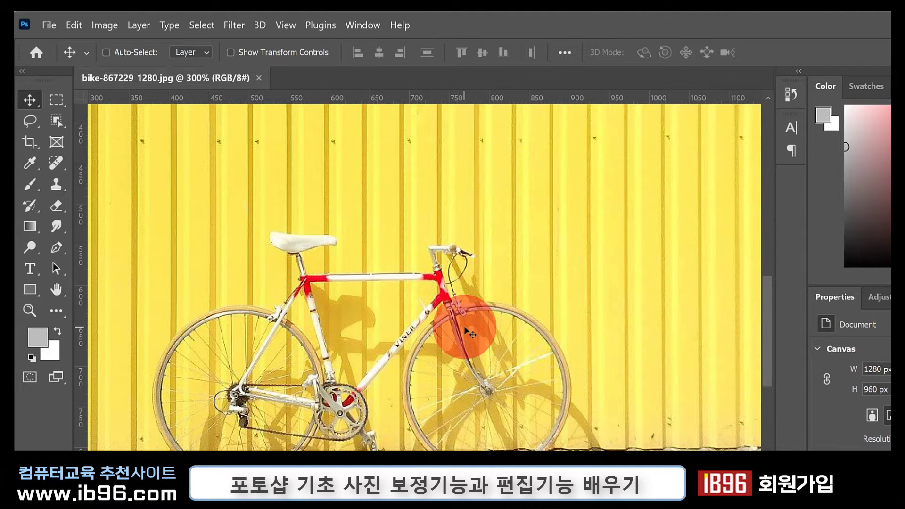
key(ctrl+1)
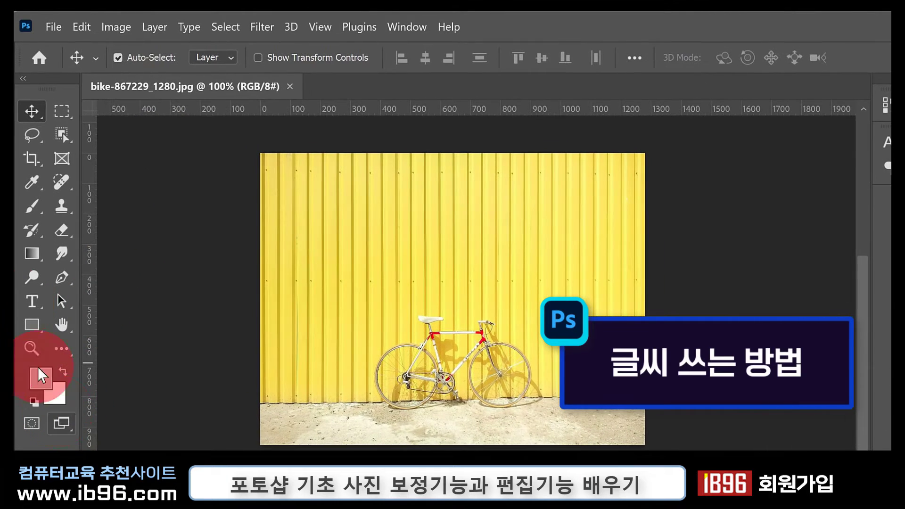
With the Type tool, start a text line on the upper-left part of the wall and enter the placeholder "fgdfgdfgdfgdfgfbdgfbdfdhfg".
click(38, 304)
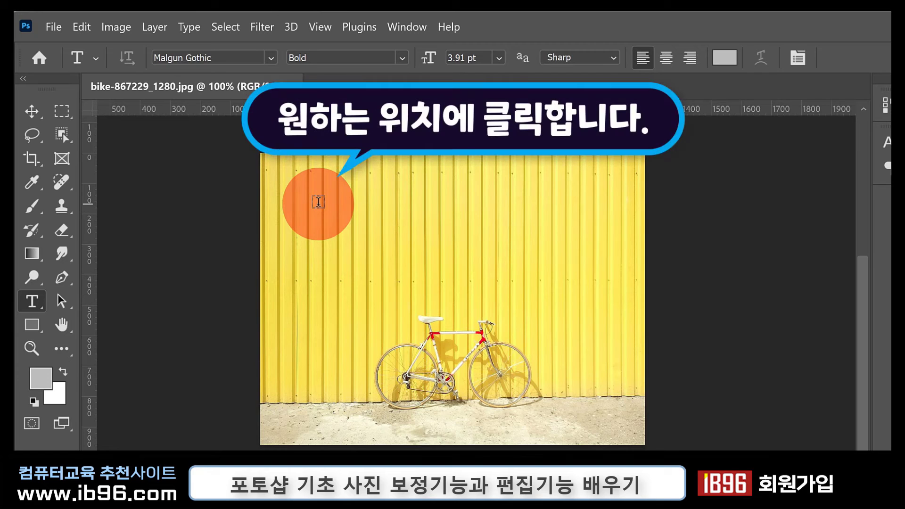
click(319, 202)
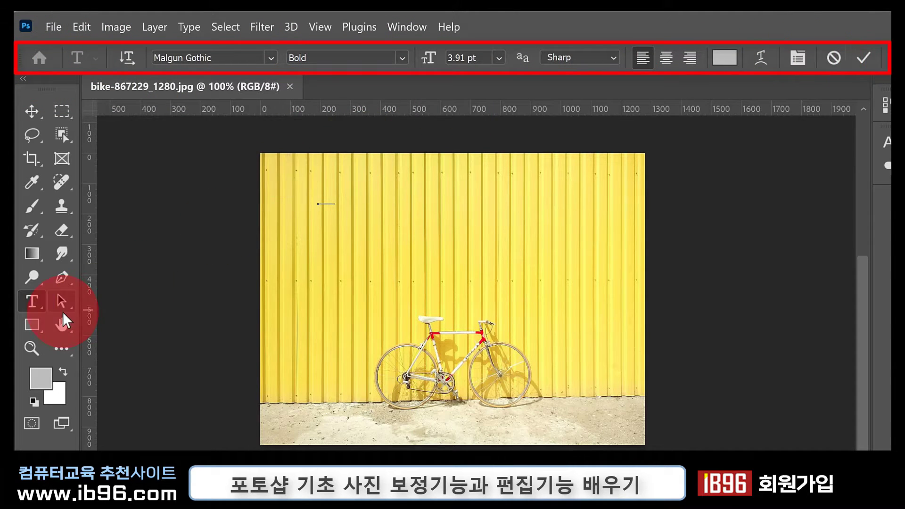
Switch through the Pen, Smudge and Brush tools to compare the options each one offers.
click(62, 277)
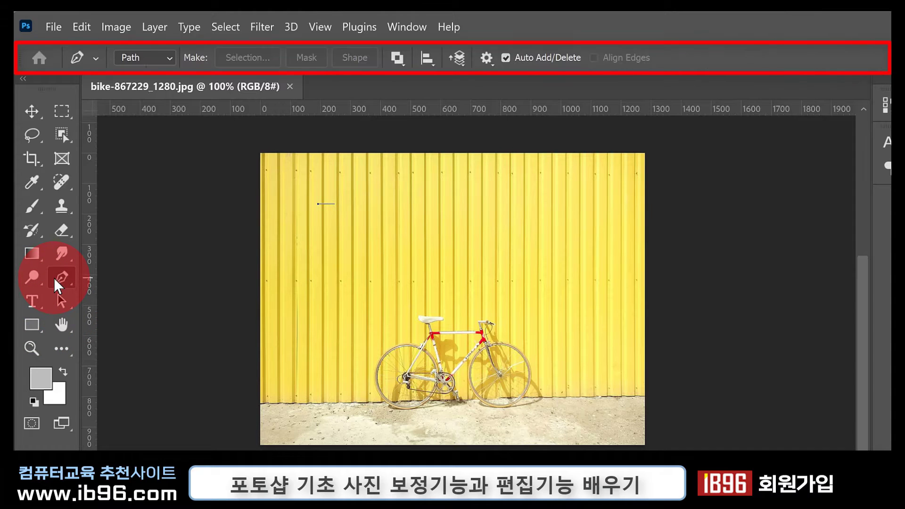
click(62, 254)
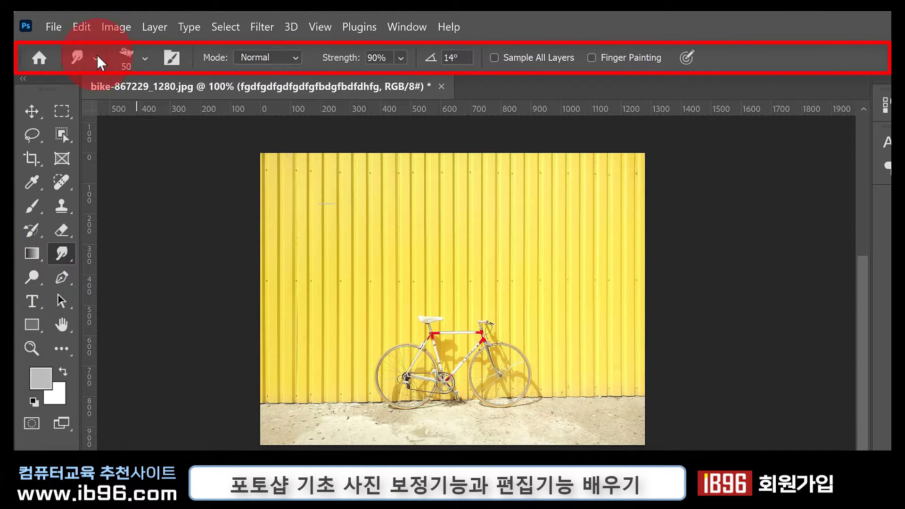
click(58, 208)
click(42, 208)
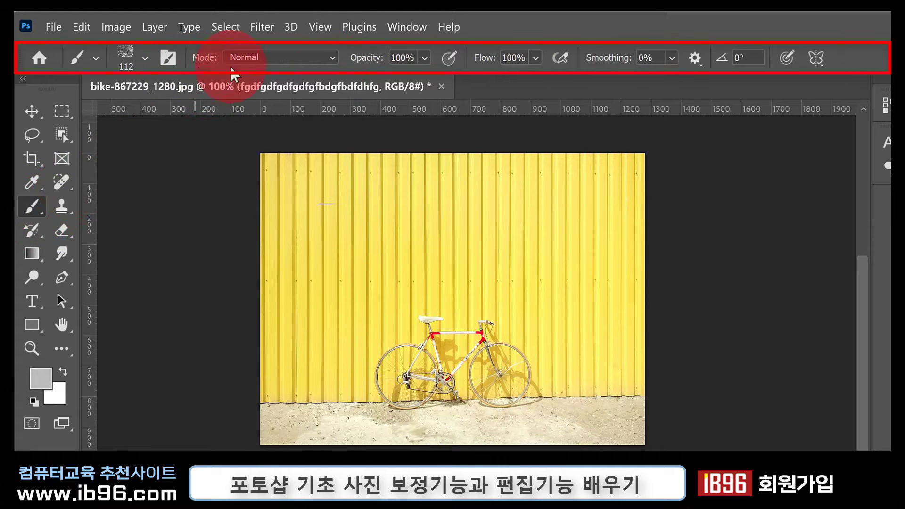
Reselect the tiny placeholder text with the Type tool and enlarge it to 77 pt.
click(33, 302)
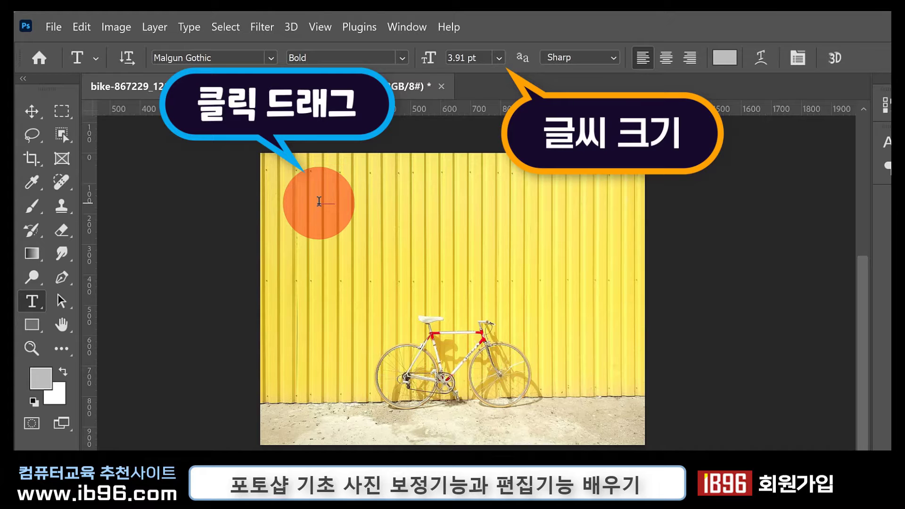
drag(319, 202, 341, 202)
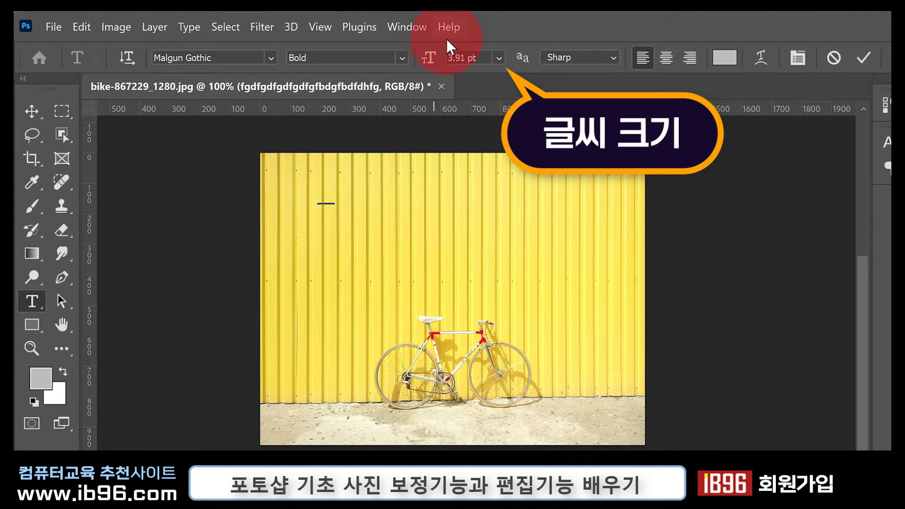
click(499, 59)
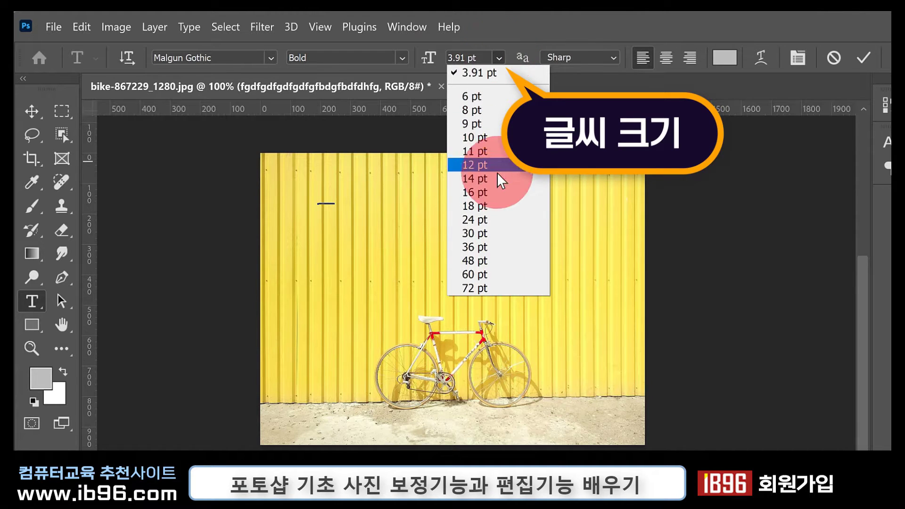
click(538, 13)
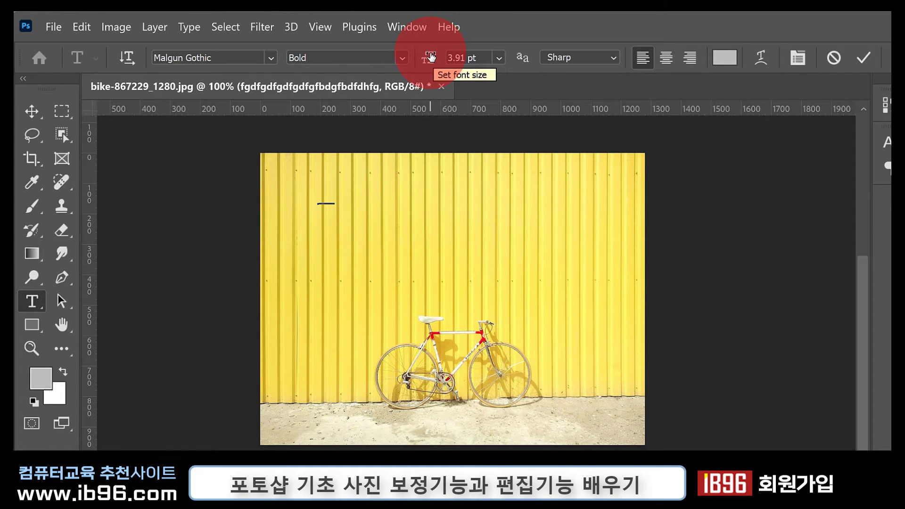
drag(430, 58, 498, 67)
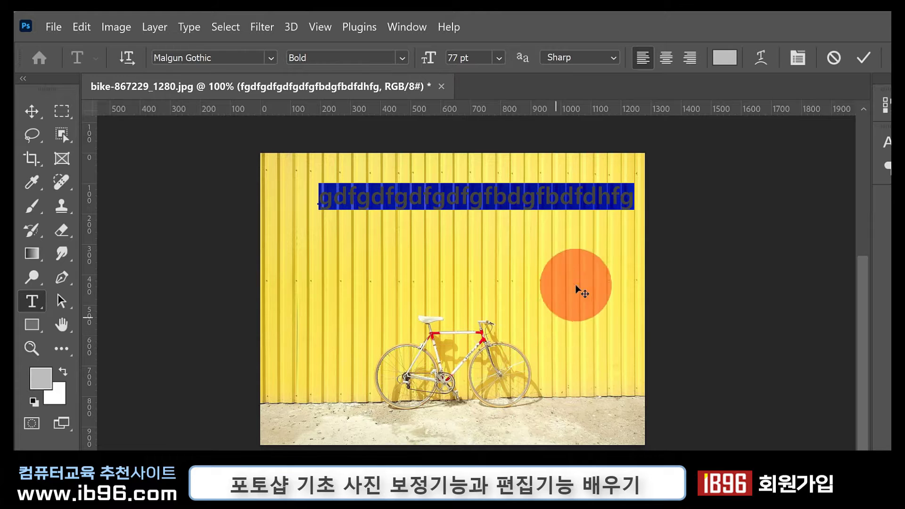
Replace the placeholder text with "안녕하세요?" at 118 pt.
click(602, 192)
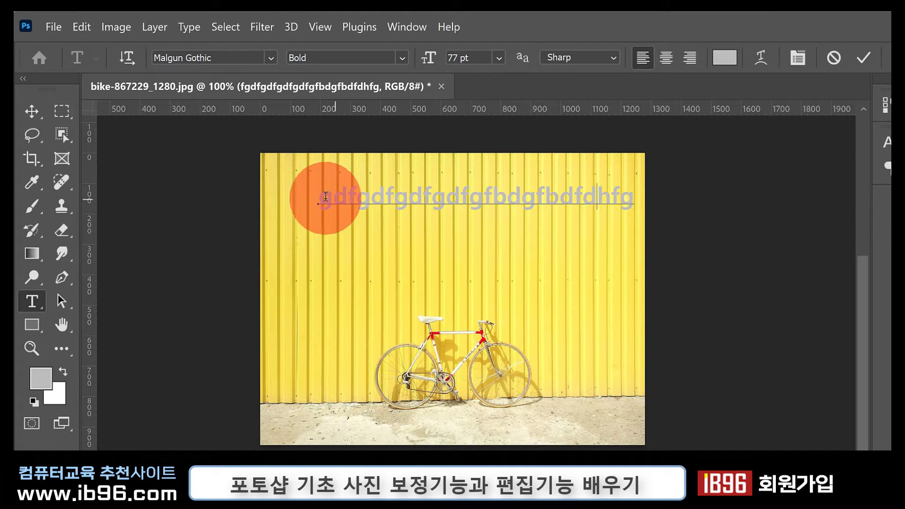
drag(333, 223, 807, 258)
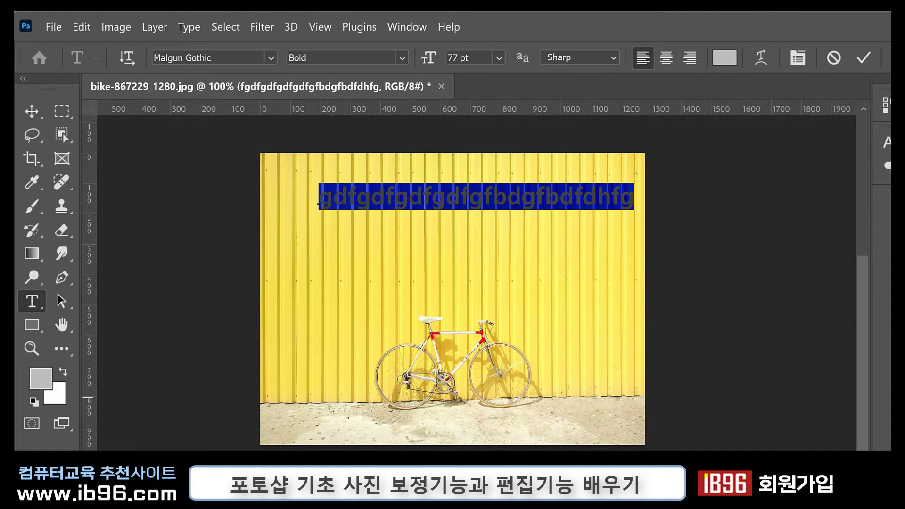
key(BackSpace)
text(안)
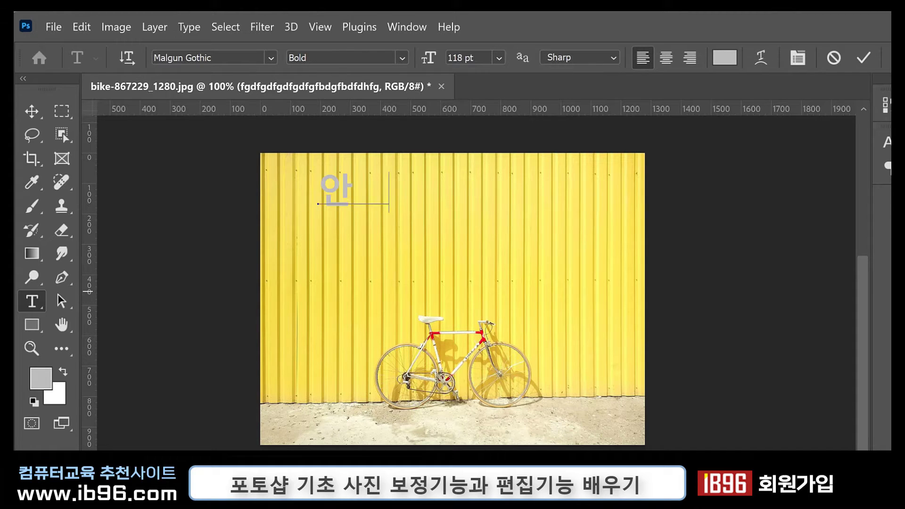
text(녕ㅎㅏ세)
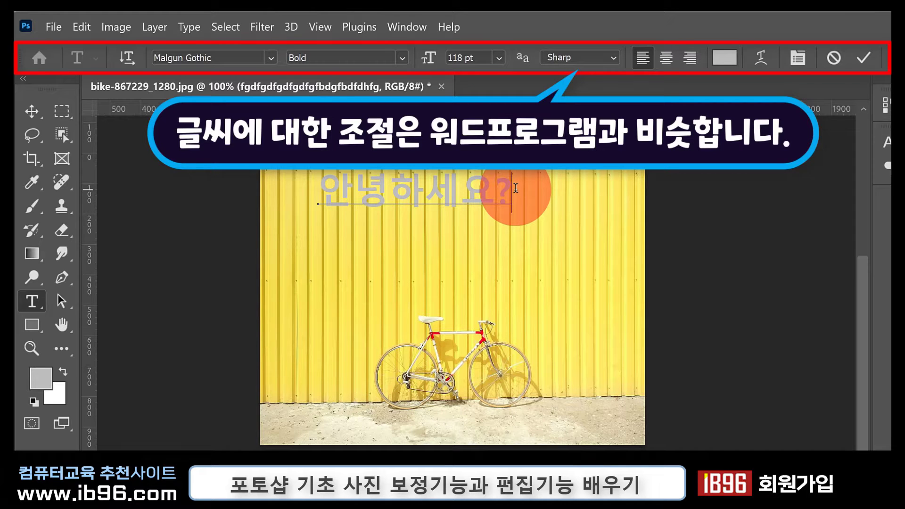
Select the whole greeting, preview other fonts, keep Malgun Gothic Bold, and set the size to 127 pt.
drag(515, 188, 289, 182)
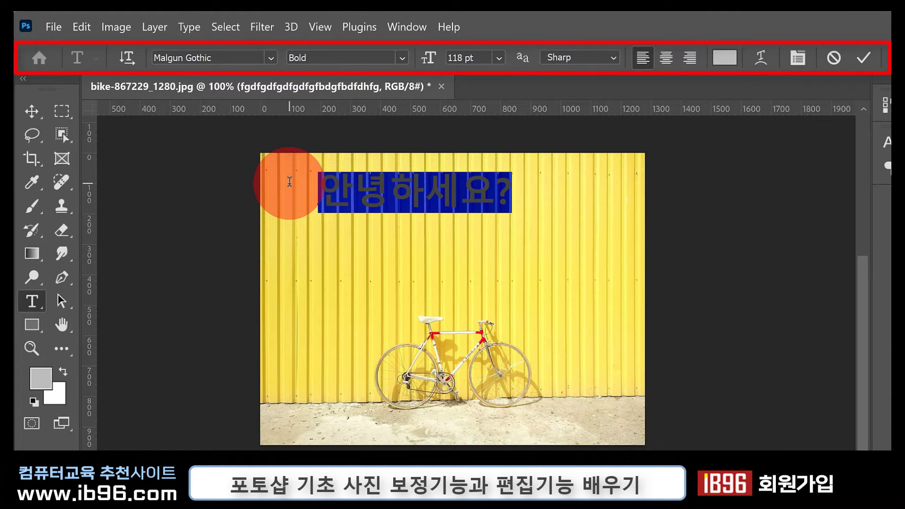
drag(508, 192, 325, 280)
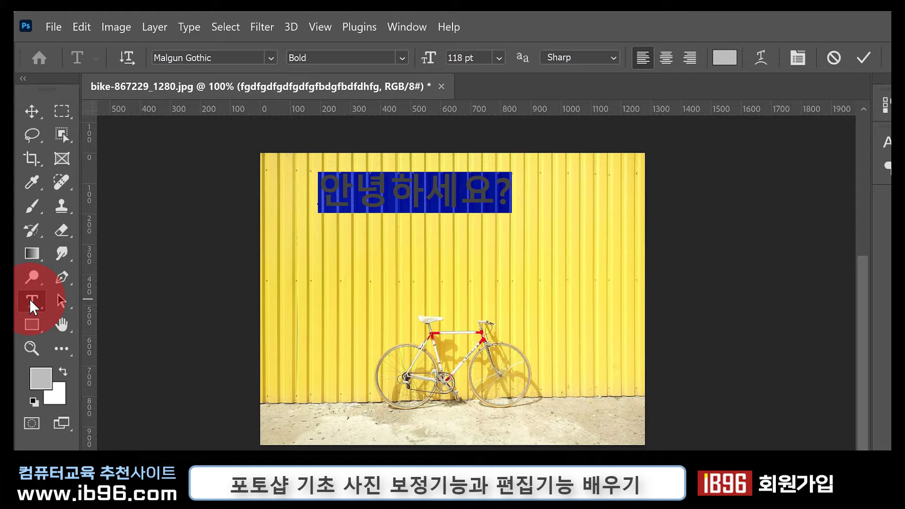
click(271, 55)
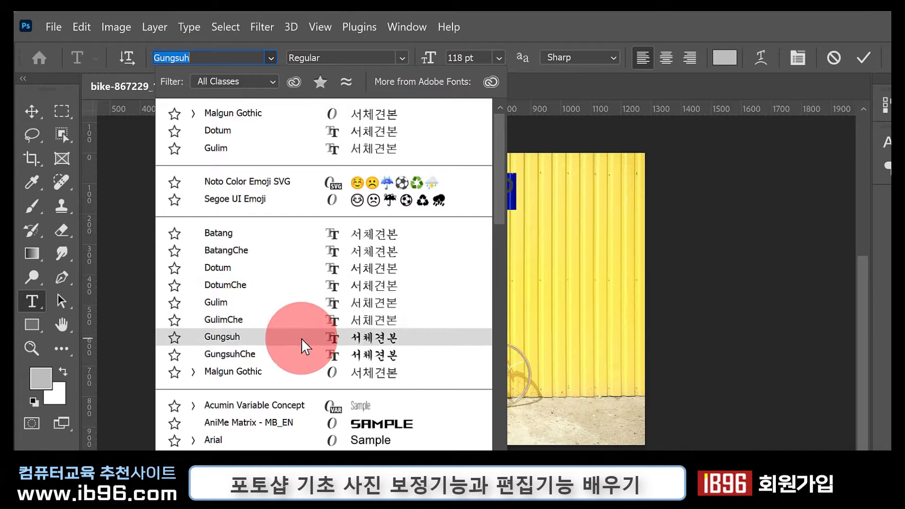
click(329, 112)
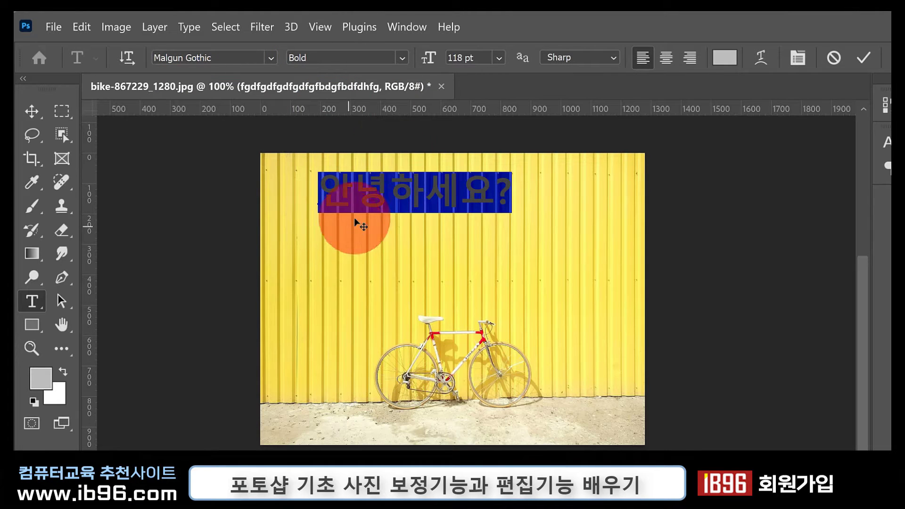
click(402, 58)
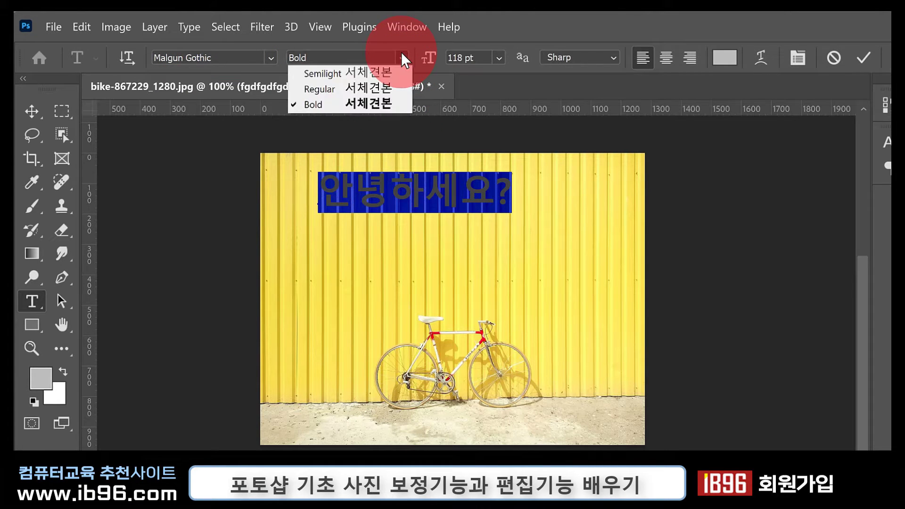
click(360, 102)
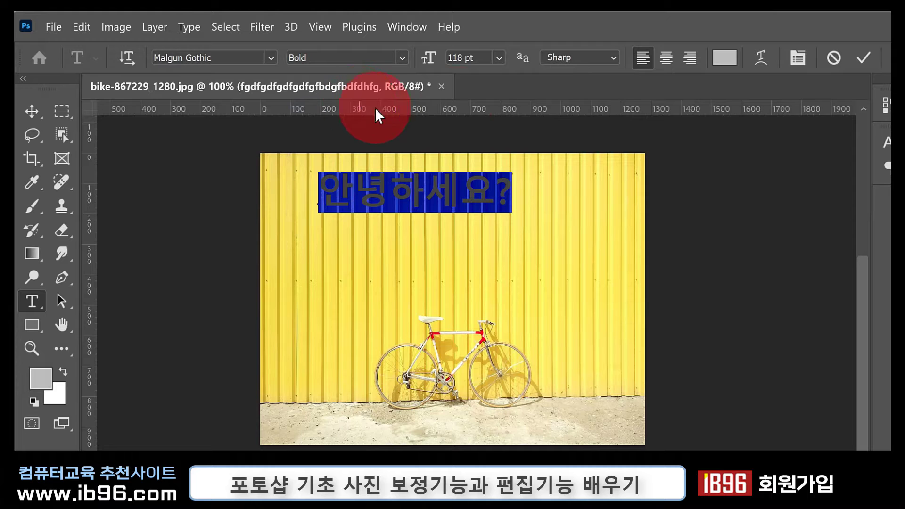
drag(429, 57, 436, 62)
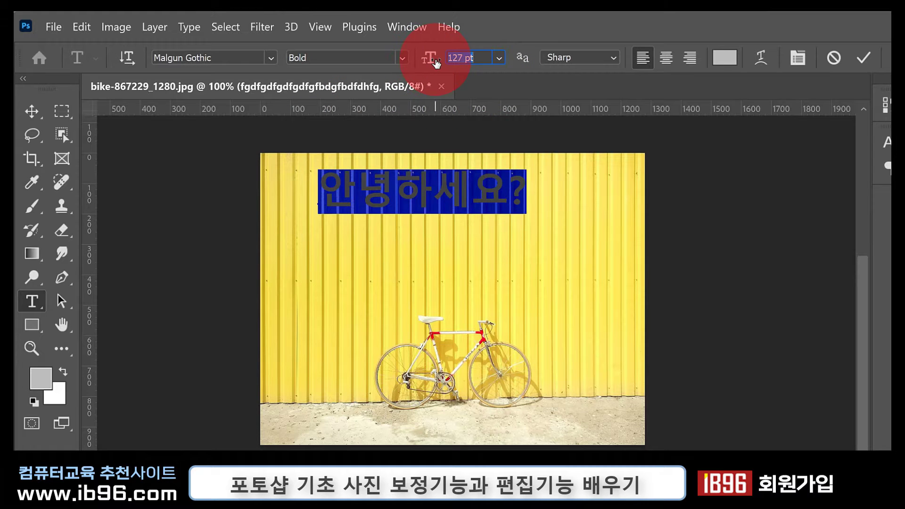
Try dark and pale blues for the greeting text, and set its colour to a saturated medium blue with hue 220°.
click(724, 58)
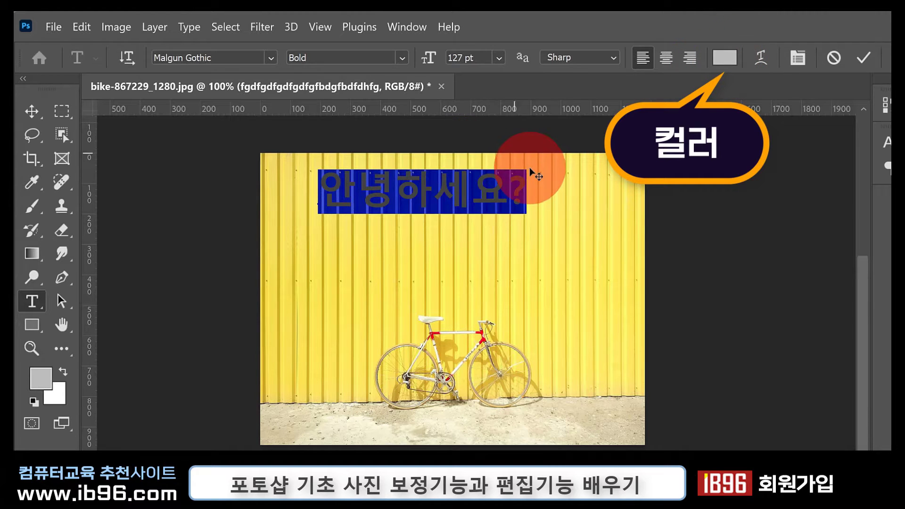
click(726, 60)
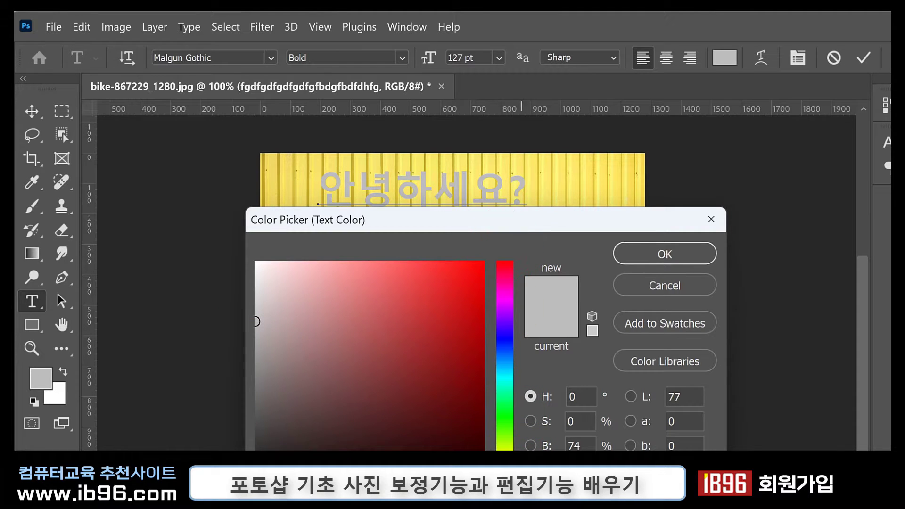
drag(506, 495, 514, 350)
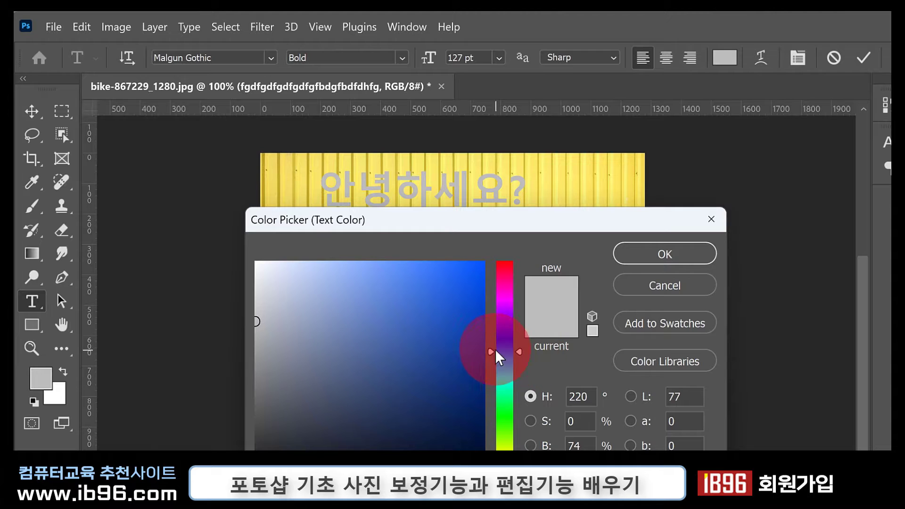
click(458, 290)
mouse_move(499, 245)
mouse_down()
mouse_move(480, 277)
mouse_move(477, 363)
mouse_move(465, 394)
mouse_move(481, 440)
mouse_up()
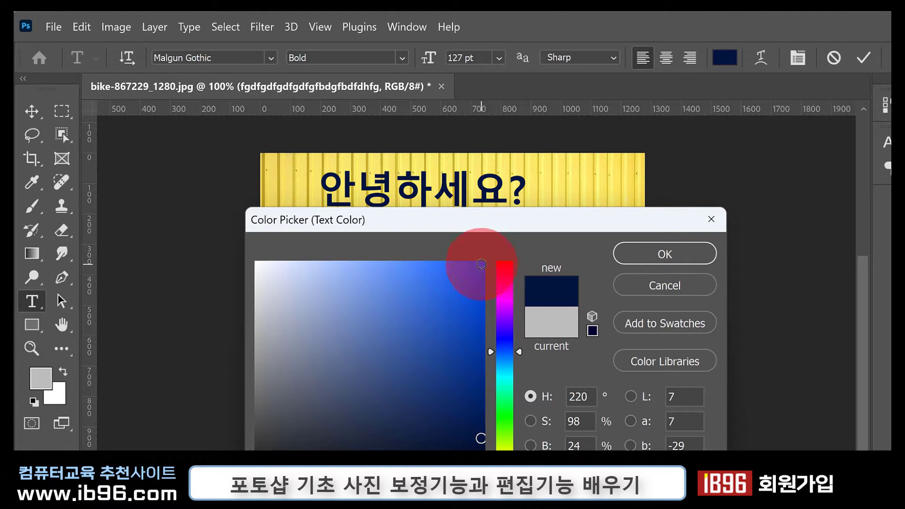
mouse_move(481, 264)
mouse_down()
mouse_move(287, 269)
mouse_move(296, 269)
mouse_up()
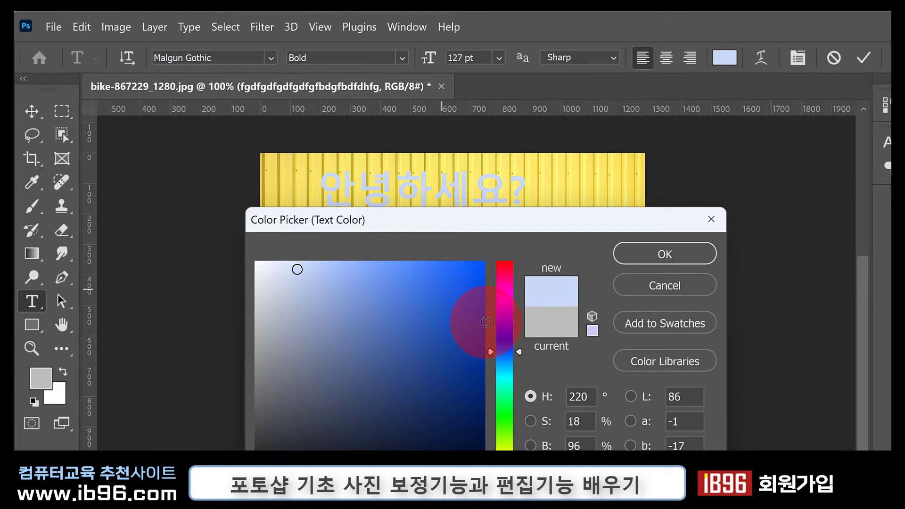
mouse_move(486, 322)
mouse_down()
mouse_move(455, 359)
mouse_move(358, 309)
mouse_move(398, 374)
mouse_move(294, 379)
mouse_move(384, 396)
mouse_move(457, 326)
mouse_move(471, 270)
mouse_move(471, 360)
mouse_move(482, 324)
mouse_up()
click(660, 245)
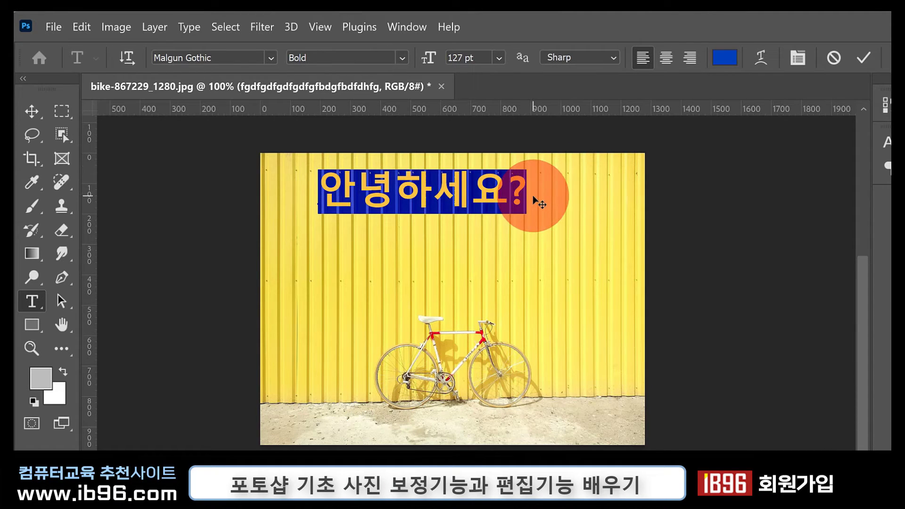
Move the blue greeting from the top of the wall to above the bicycle's right side with the Move tool.
click(330, 189)
drag(304, 189, 542, 190)
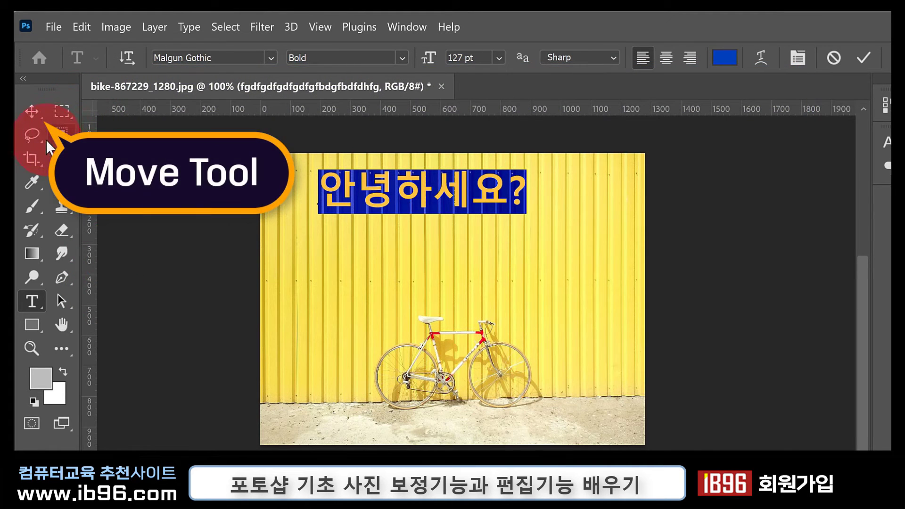
click(34, 114)
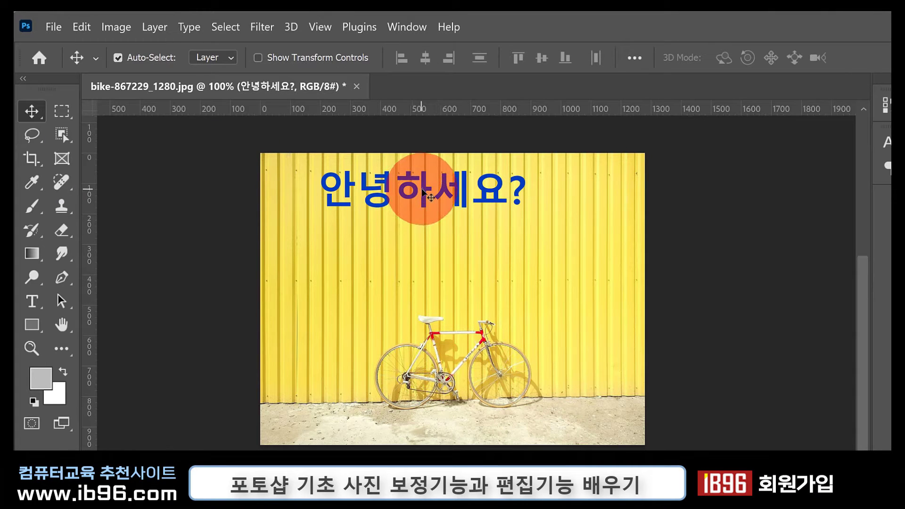
drag(424, 187, 515, 284)
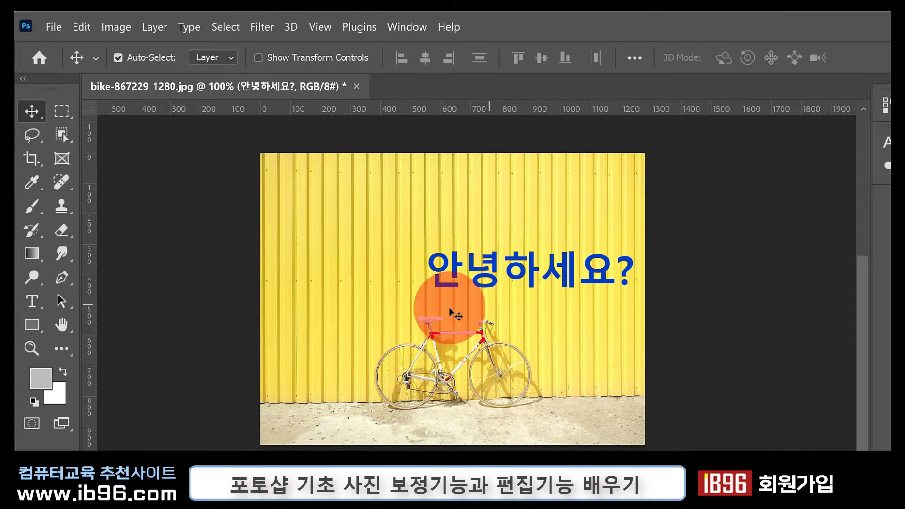
Select all the characters of the greeting with the Type tool, and return to the Move tool without editing them.
click(34, 301)
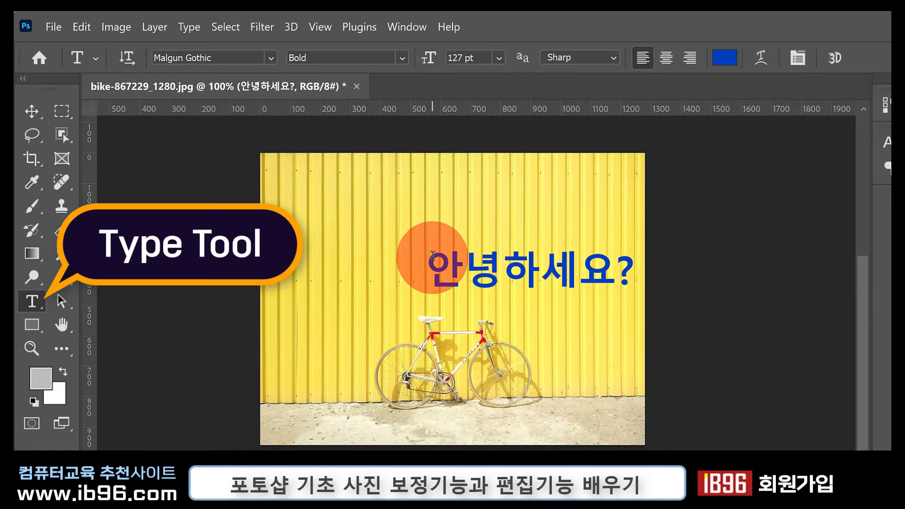
drag(428, 266, 647, 268)
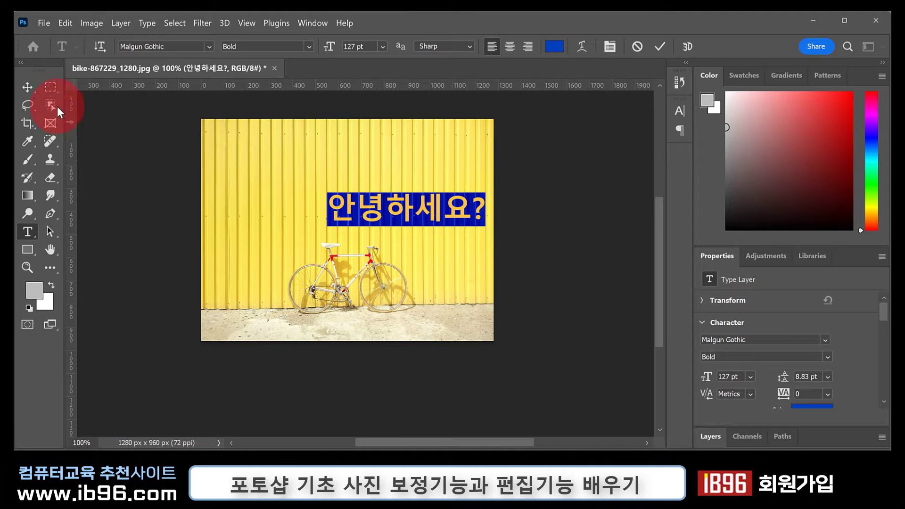
click(27, 87)
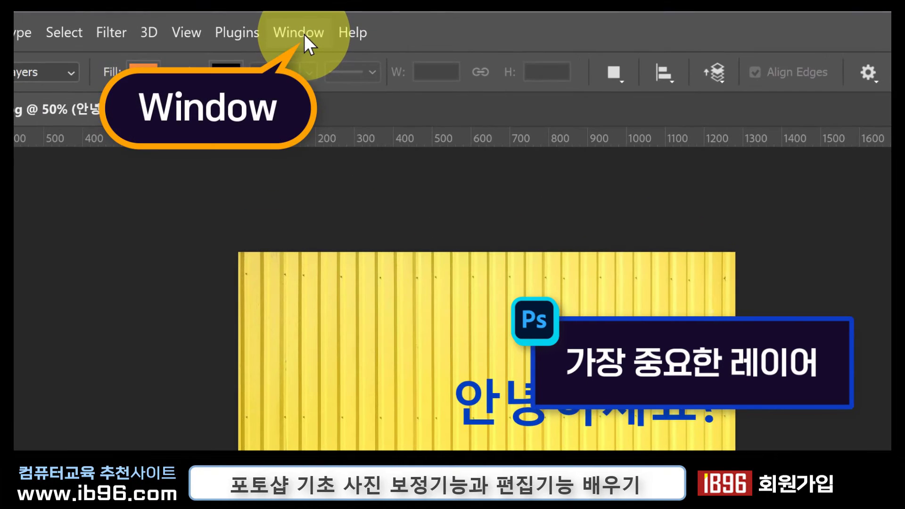
Show the Layers panel beside the picture.
click(304, 35)
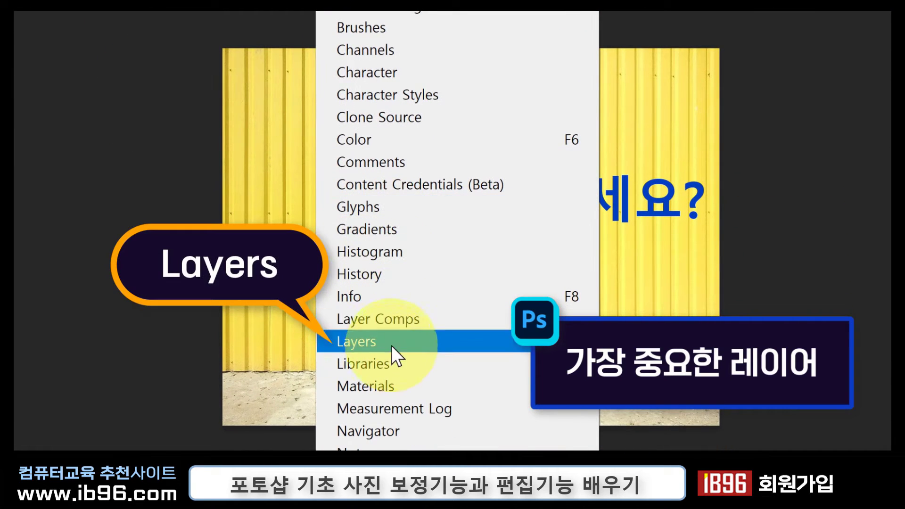
click(391, 344)
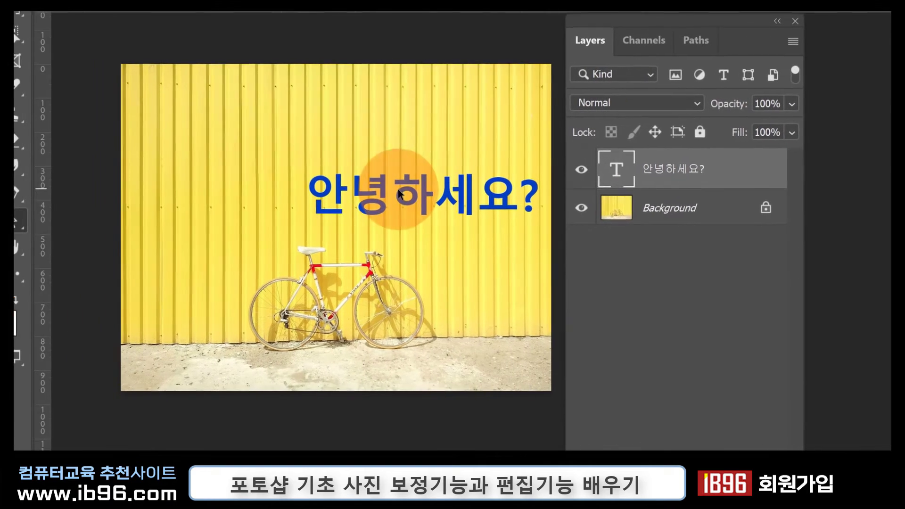
click(37, 218)
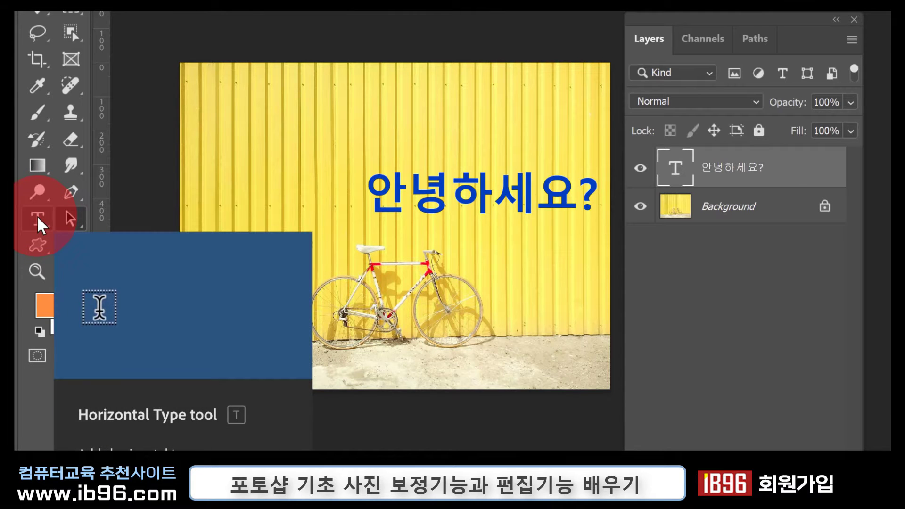
click(63, 214)
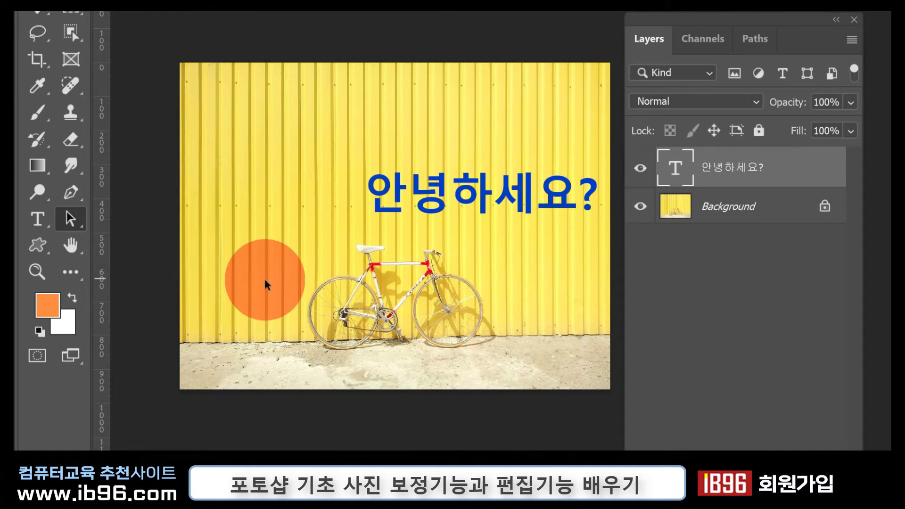
Add a separate text layer reading "포토샵 연습입니다." below the greeting, starting on the left part of the wall.
click(38, 222)
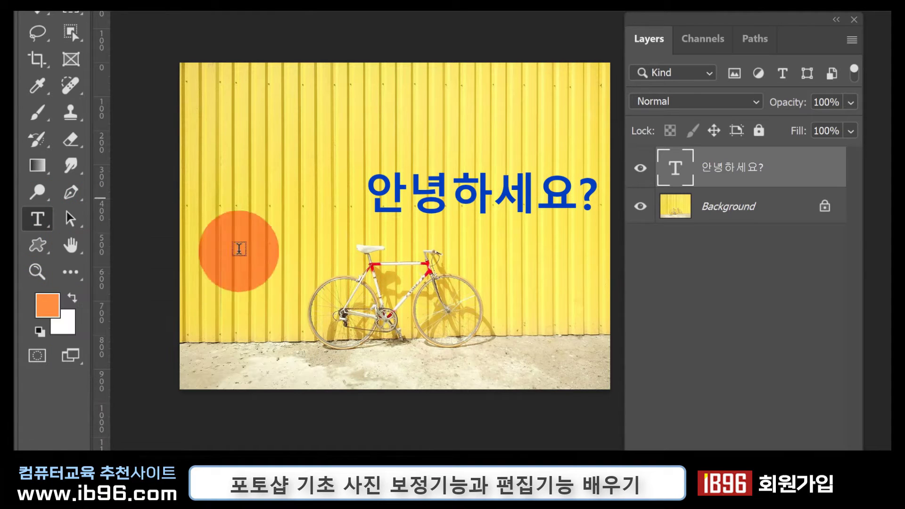
click(218, 260)
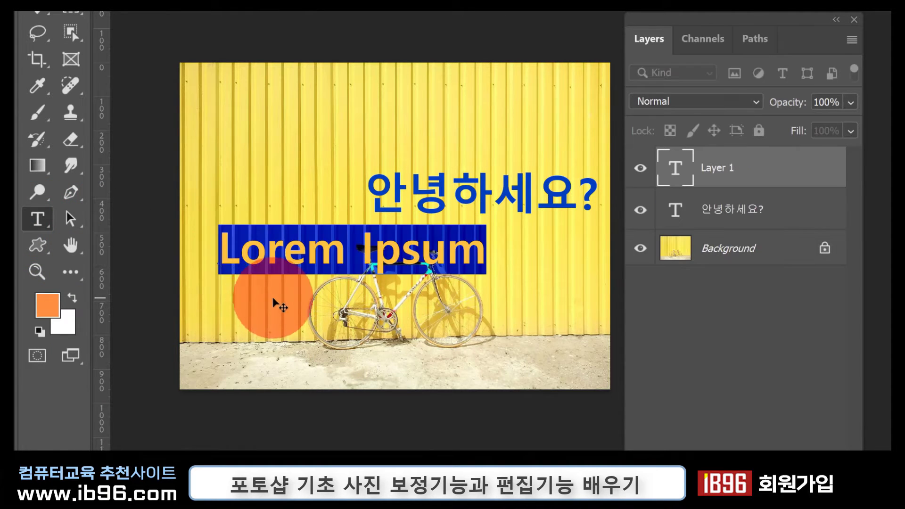
text(포토샵 연습입니다.)
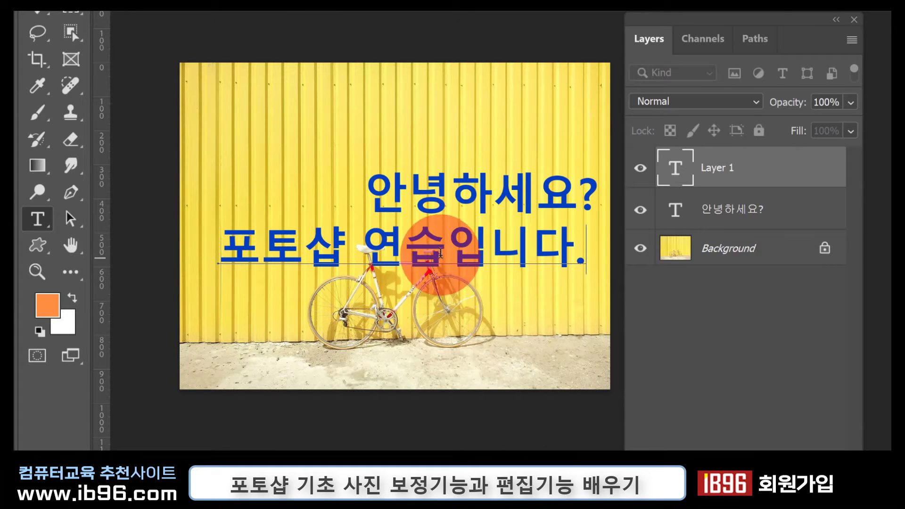
click(728, 177)
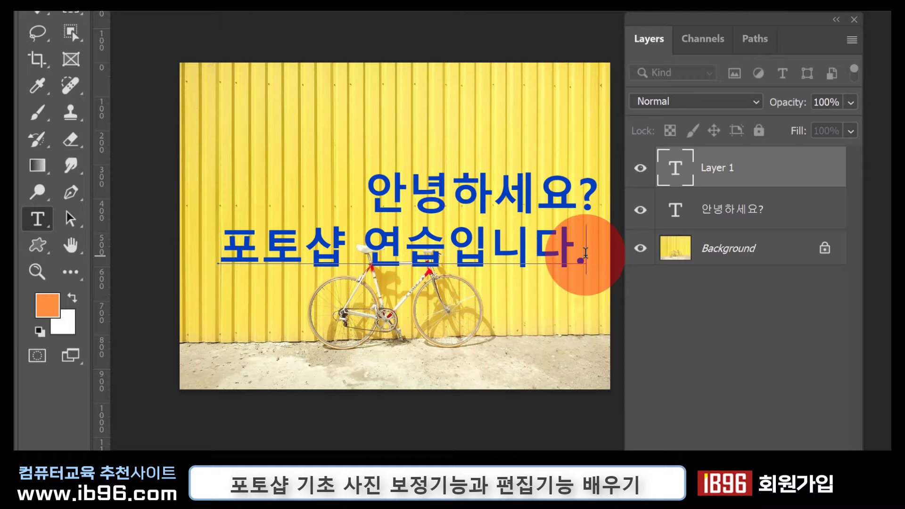
Select the whole "포토샵 연습입니다." line, reduce it to 73 pt and set its colour to red #e91010.
drag(586, 255, 216, 252)
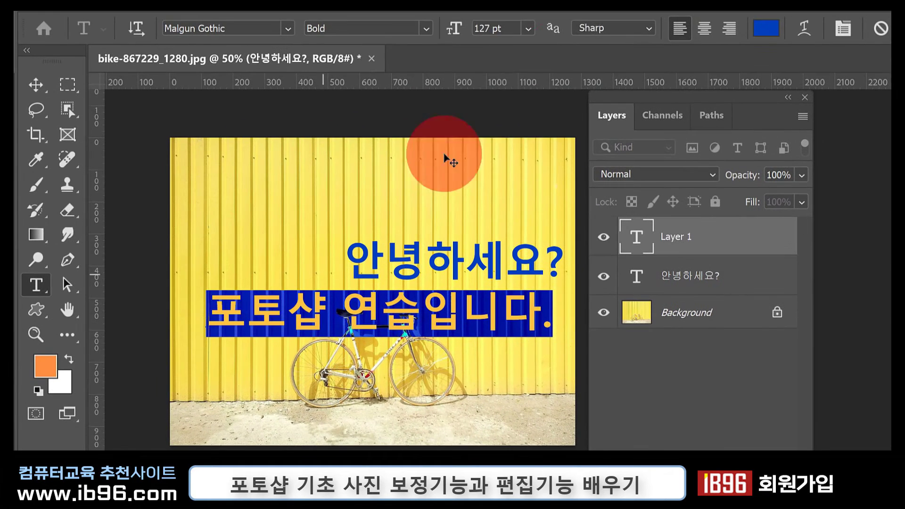
drag(455, 33, 417, 129)
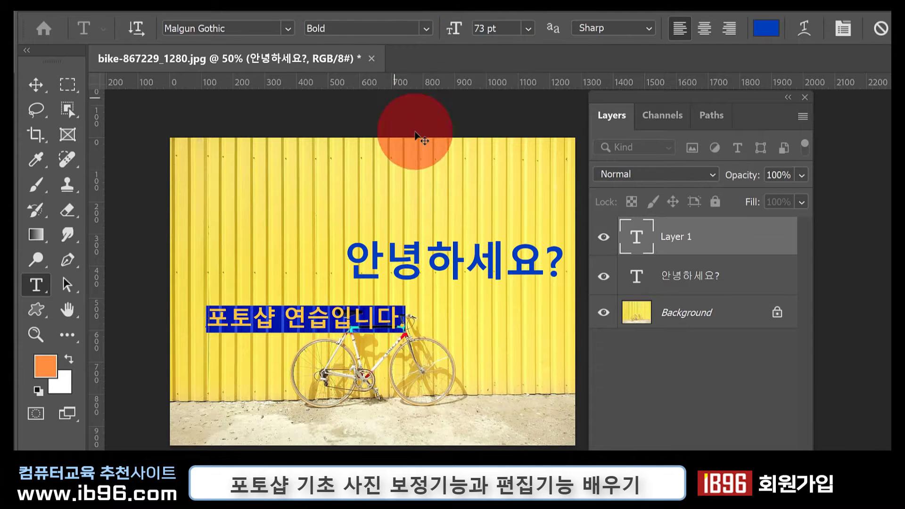
click(767, 29)
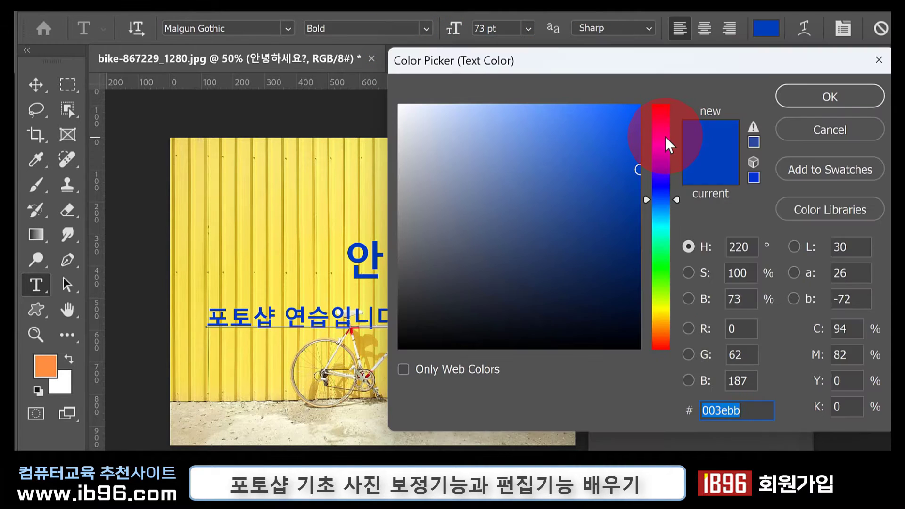
drag(667, 141, 624, 125)
click(836, 96)
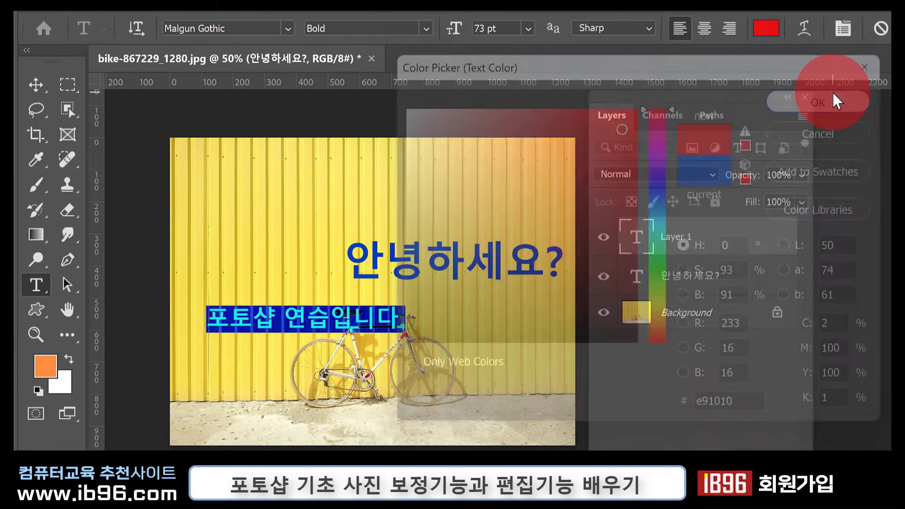
Reposition the two text layers independently, placing the red line just above the bicycle's left side and raising the blue greeting slightly.
click(42, 86)
drag(360, 327, 327, 311)
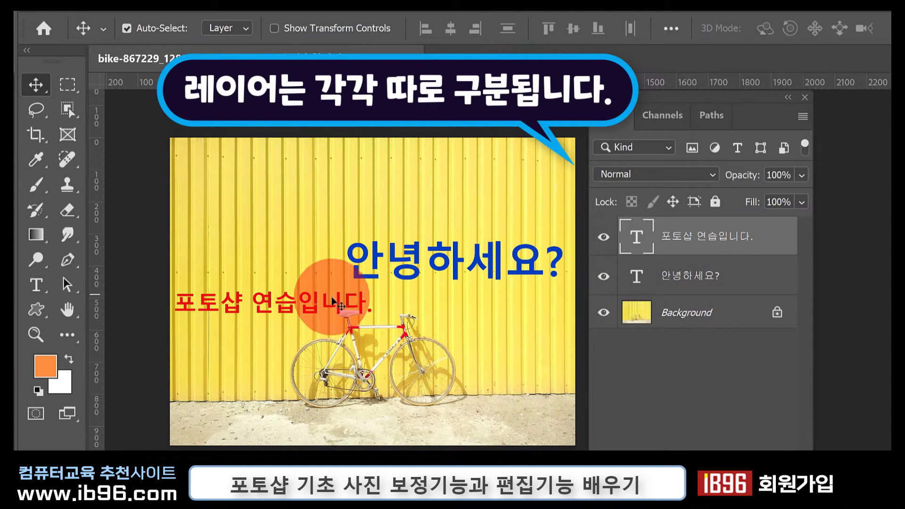
drag(335, 310, 360, 217)
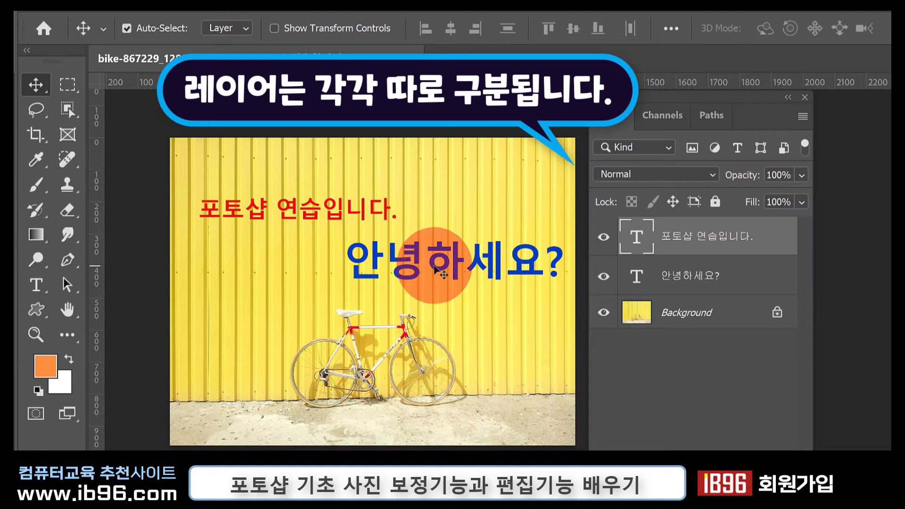
drag(441, 312, 355, 301)
drag(473, 262, 464, 244)
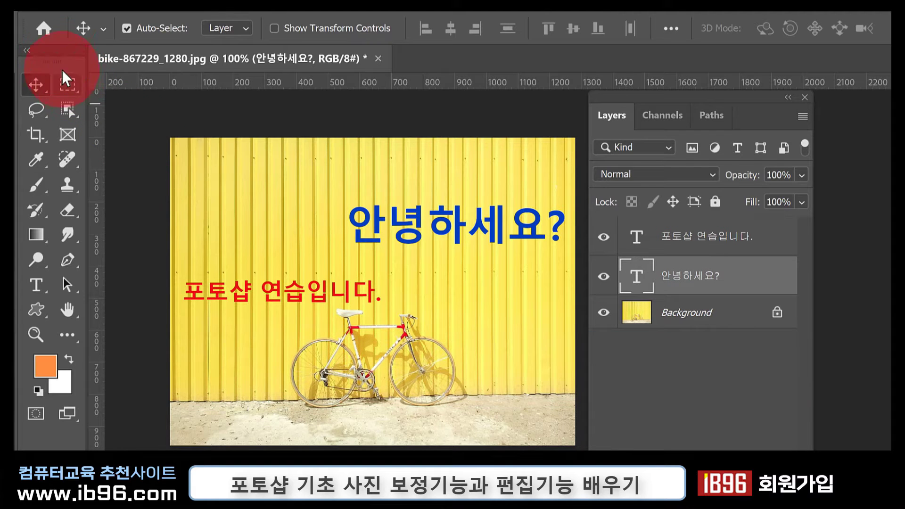
Open the picture happy-1281590_1280.jpg as a second document.
click(65, 8)
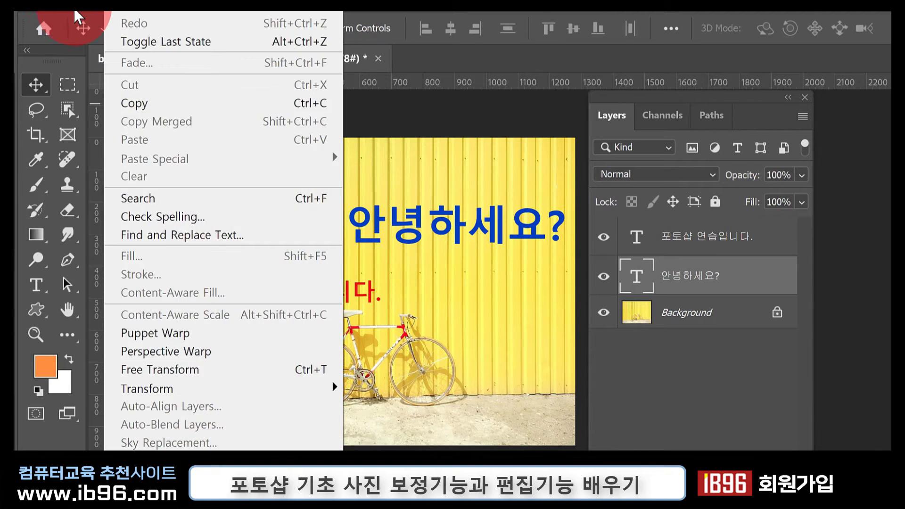
click(58, 41)
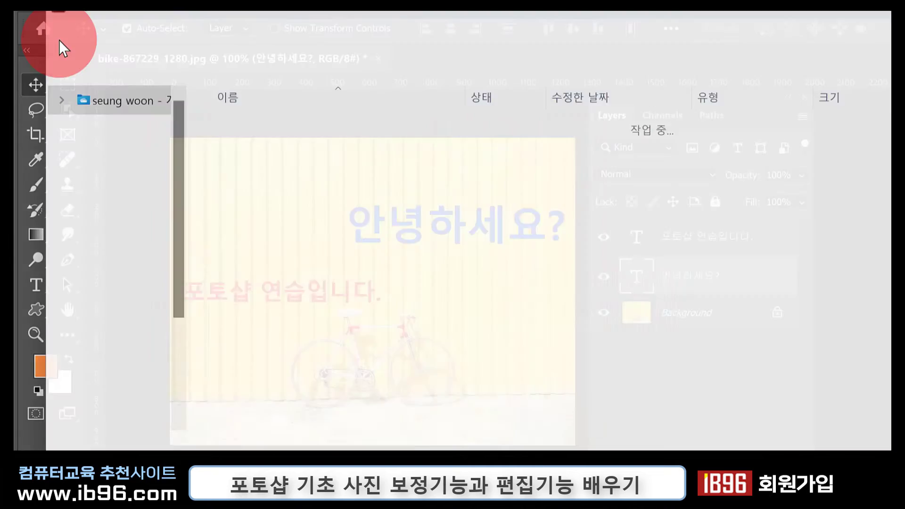
click(325, 162)
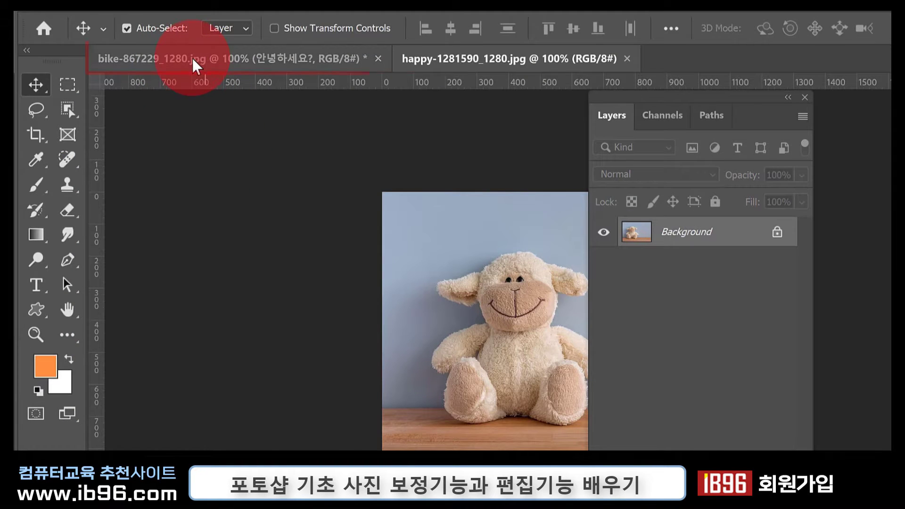
Switch back and forth between the bicycle and plush sheep documents to compare their layers, ending on the sheep picture.
click(193, 63)
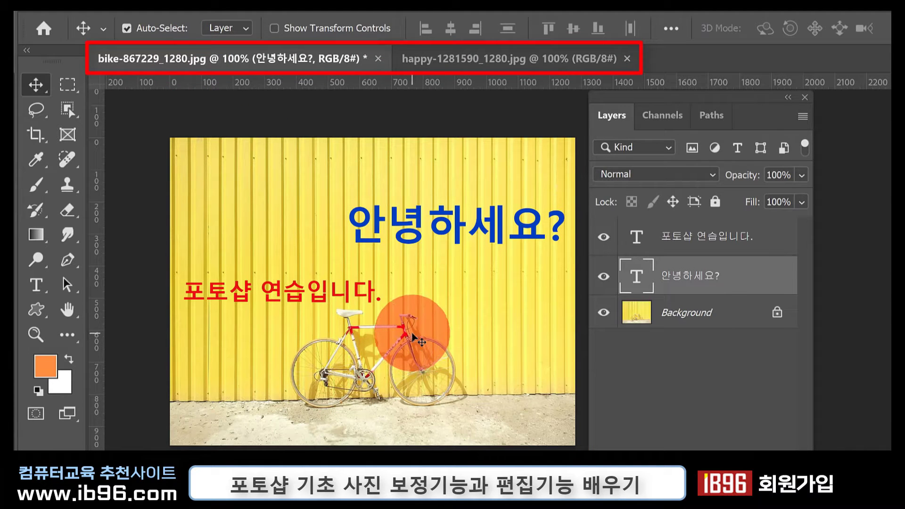
click(472, 66)
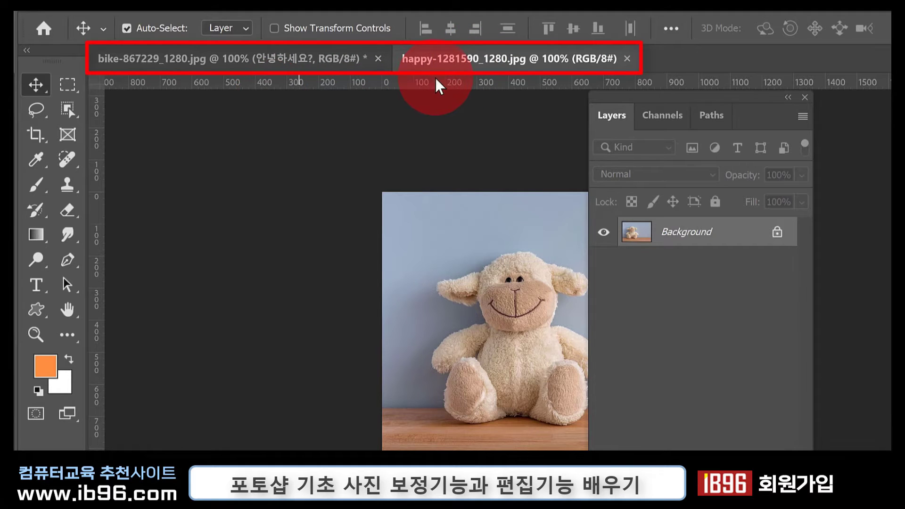
click(307, 66)
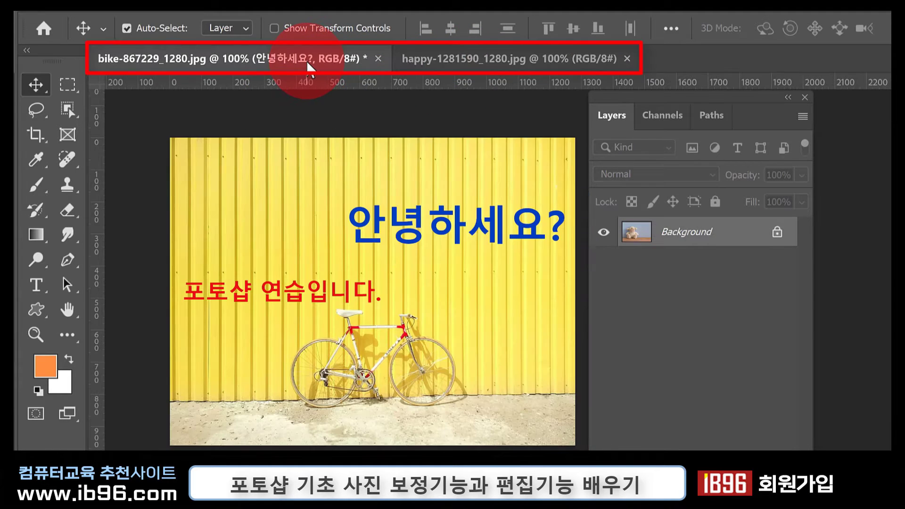
click(470, 59)
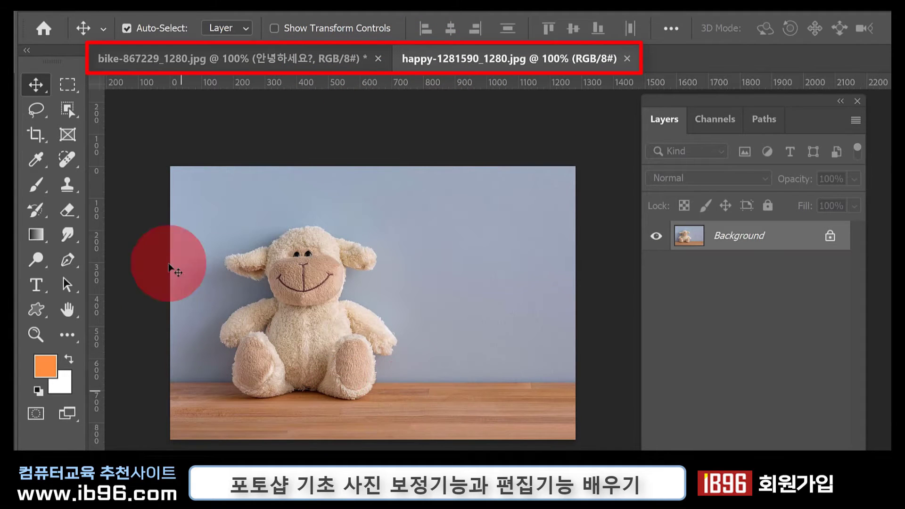
click(275, 60)
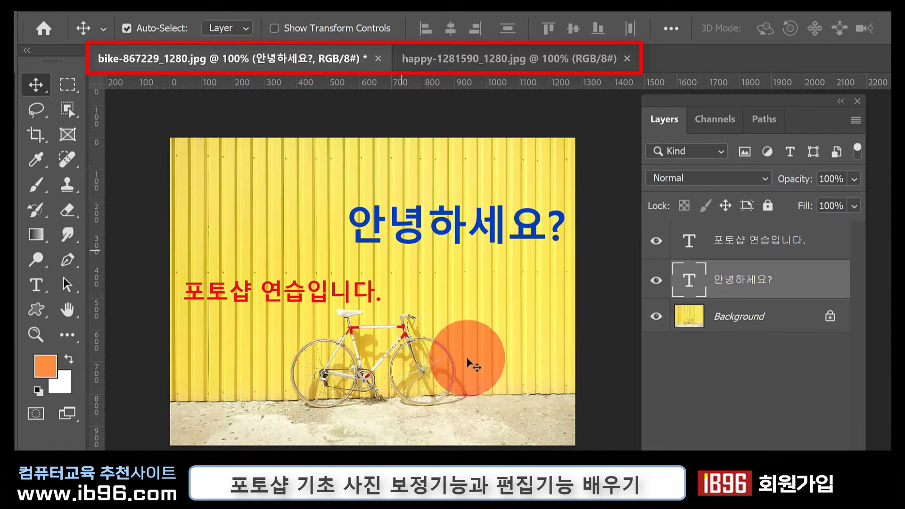
click(493, 61)
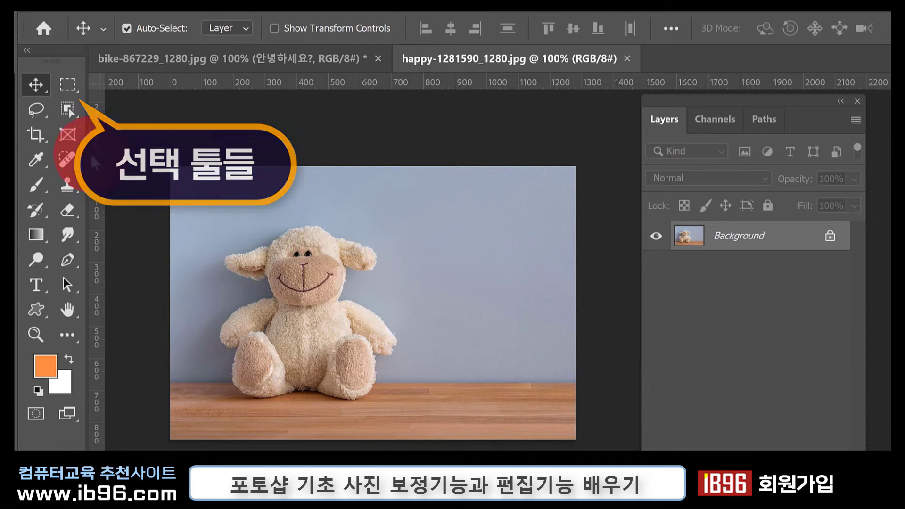
Draw a rectangle about 679 by 705 px around the plush sheep with the Object Selection Tool.
click(71, 112)
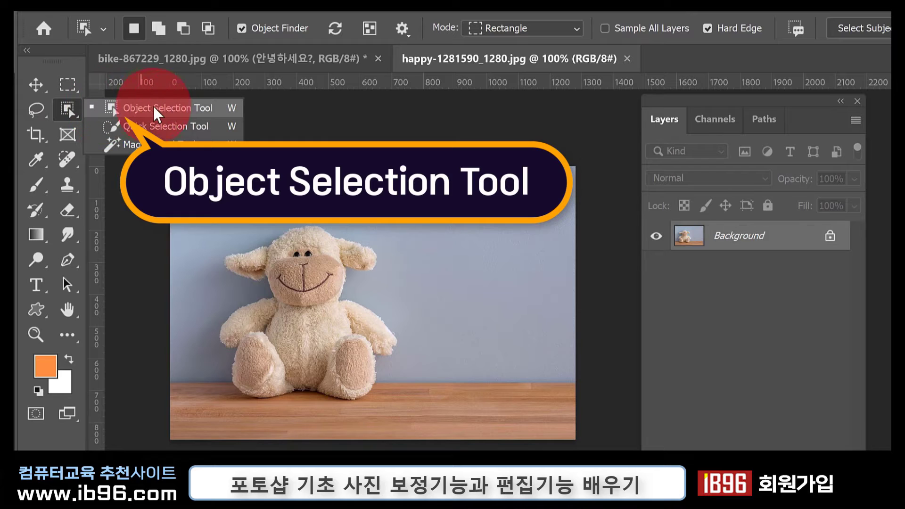
click(66, 110)
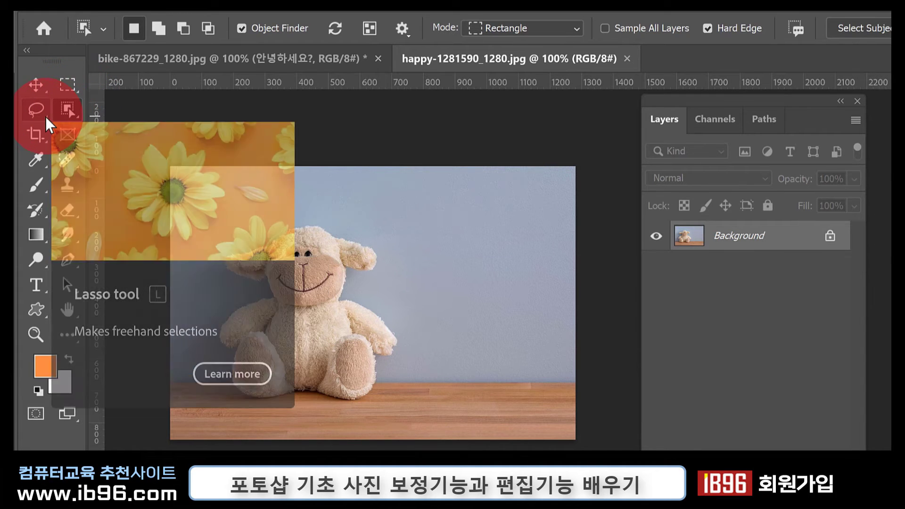
click(69, 112)
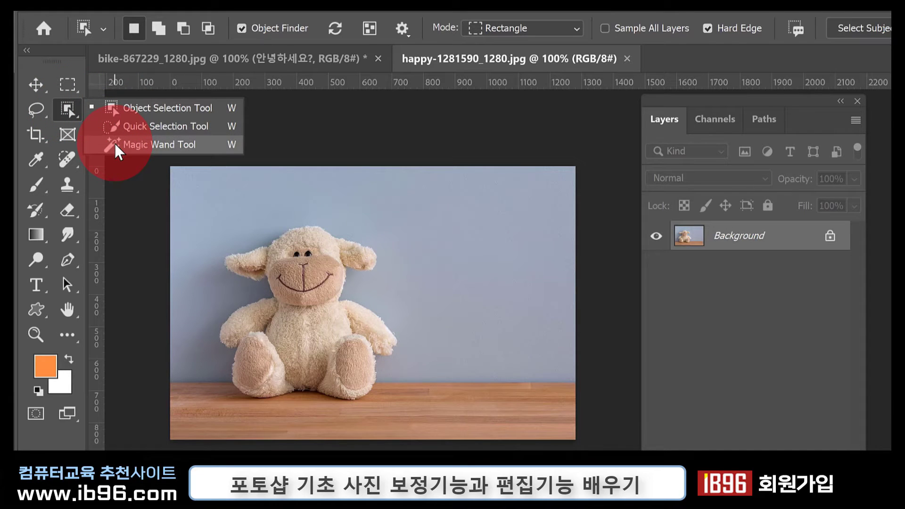
click(145, 108)
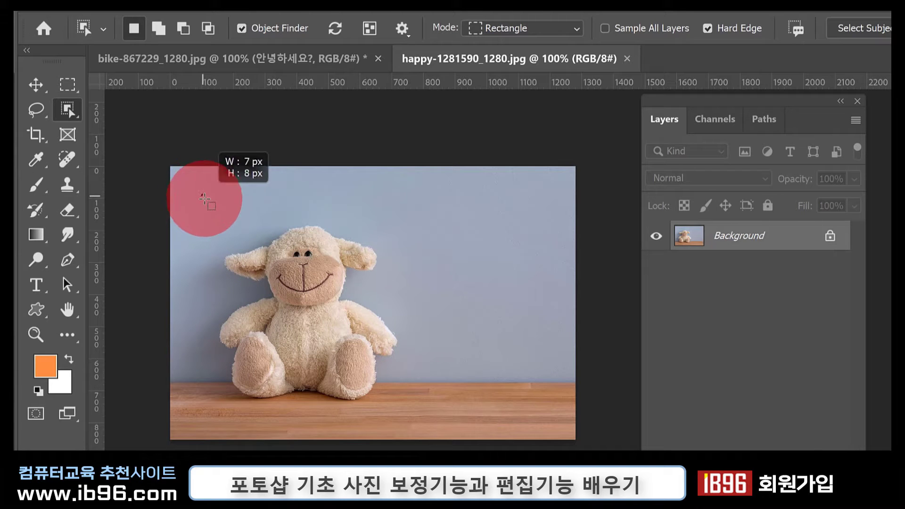
drag(204, 198, 417, 423)
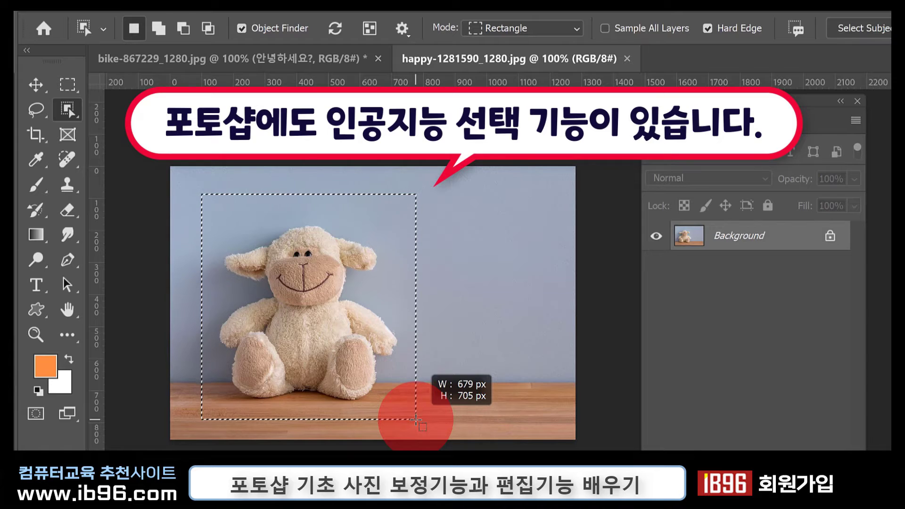
Fine-tune and finish the Object Selection rectangle around the plush sheep so that only the toy's outline is selected.
mouse_move(416, 419)
mouse_down()
mouse_move(369, 341)
mouse_move(371, 312)
mouse_move(400, 368)
mouse_move(408, 416)
mouse_up()
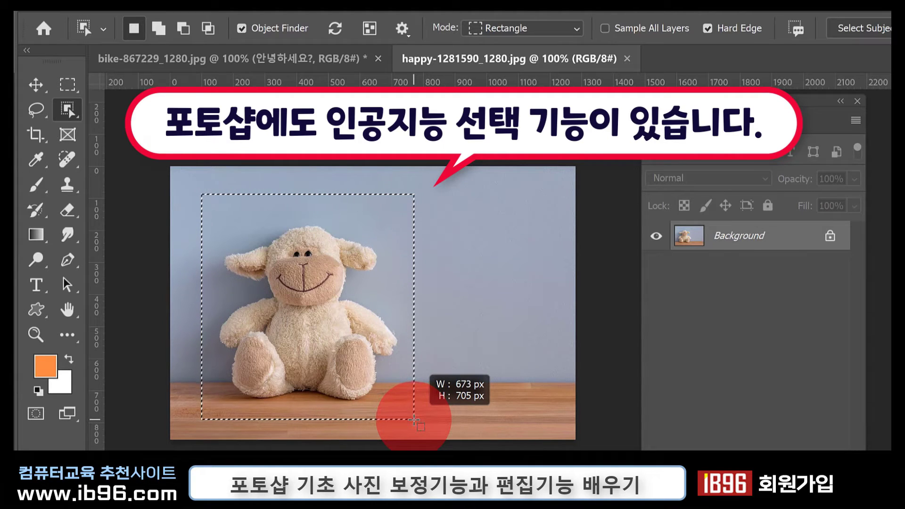
drag(415, 420, 415, 419)
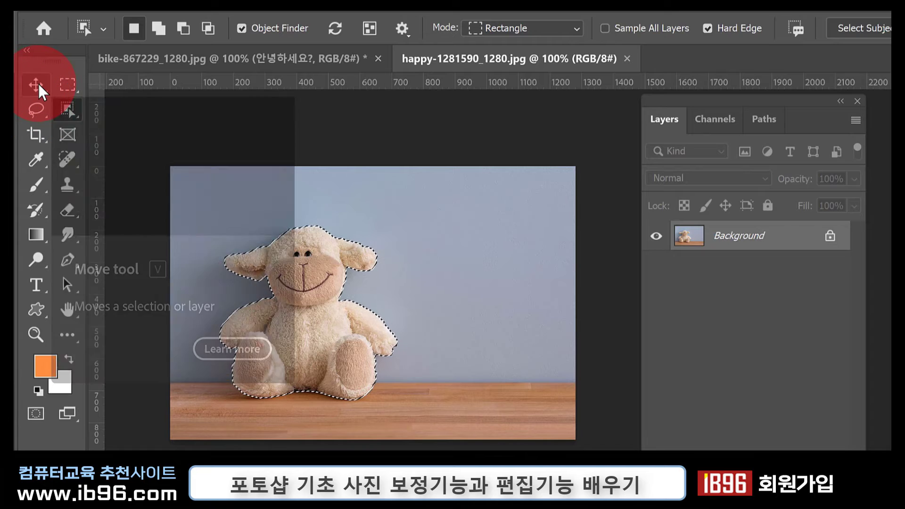
Try moving the selected sheep up and to the right within its own picture, and undo the move.
click(38, 84)
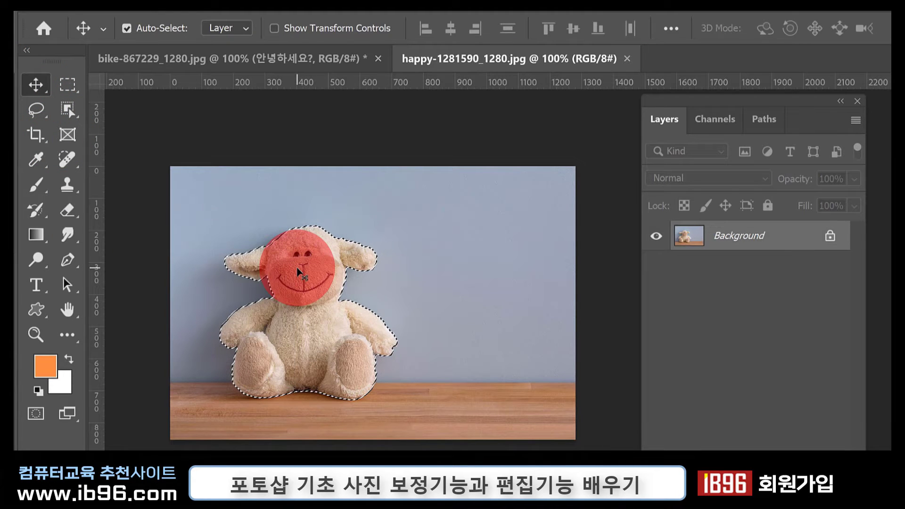
drag(296, 267, 392, 245)
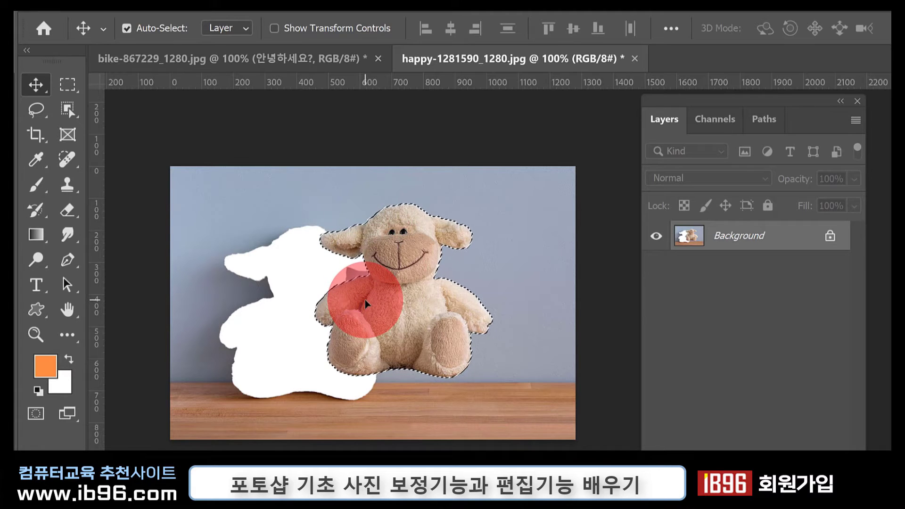
key(ctrl+z)
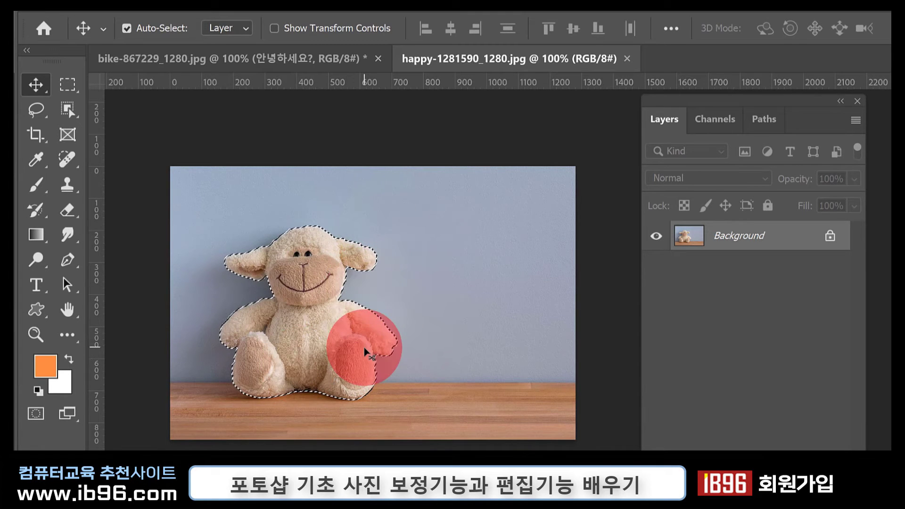
Copy the selected sheep from happy-1281590_1280.jpg and paste it into the bicycle document bike-867229_1280.jpg.
click(266, 58)
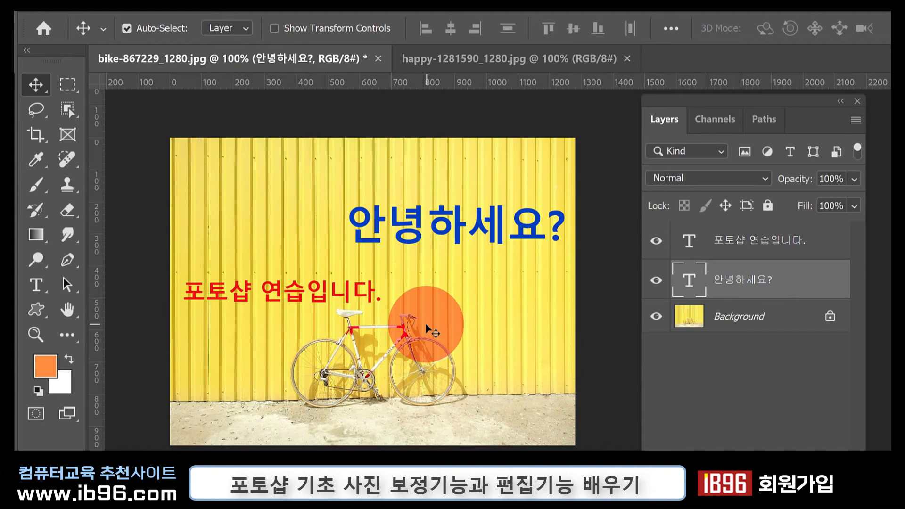
click(470, 58)
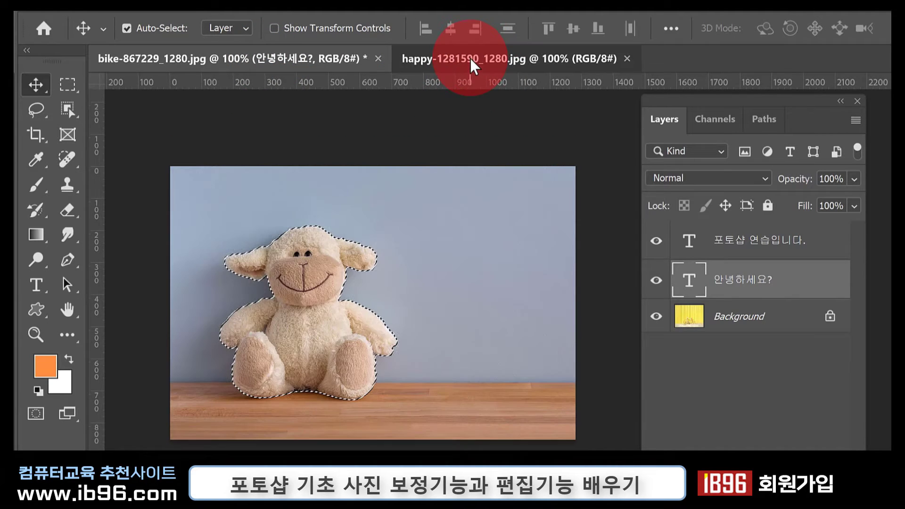
key(ctrl+c)
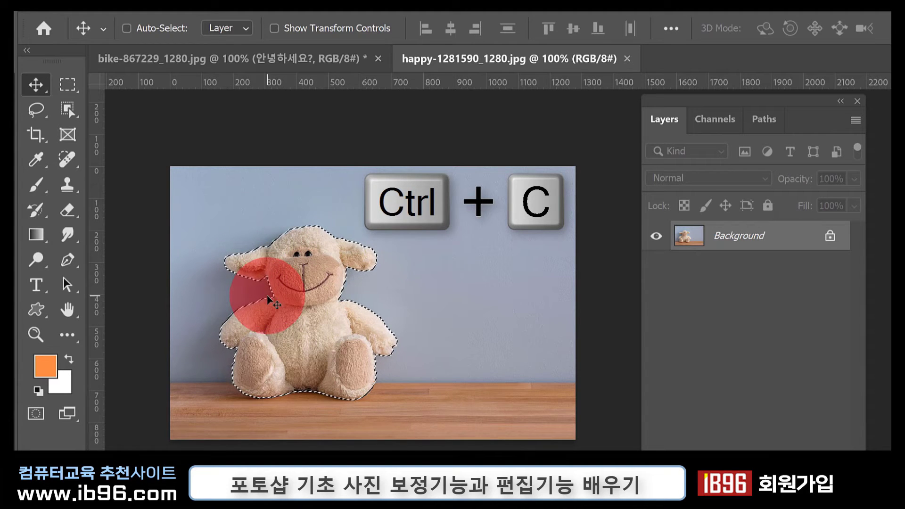
click(290, 61)
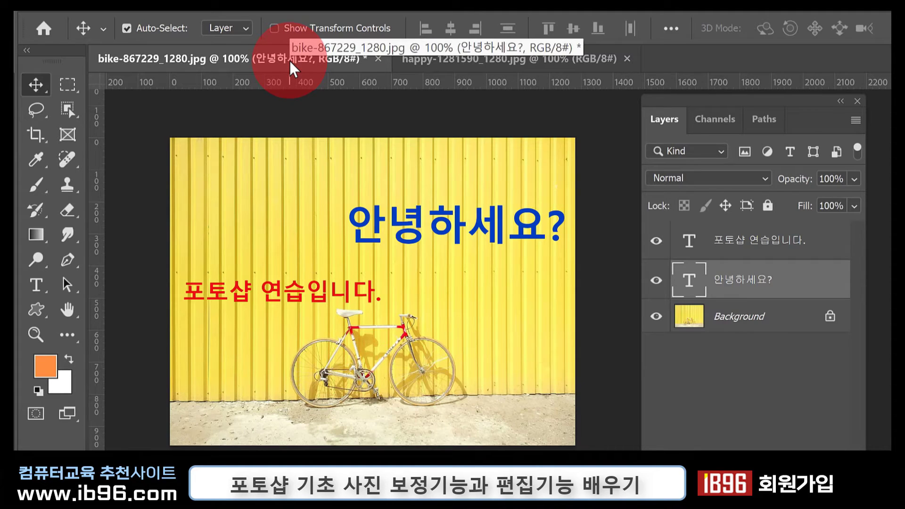
key(ctrl+v)
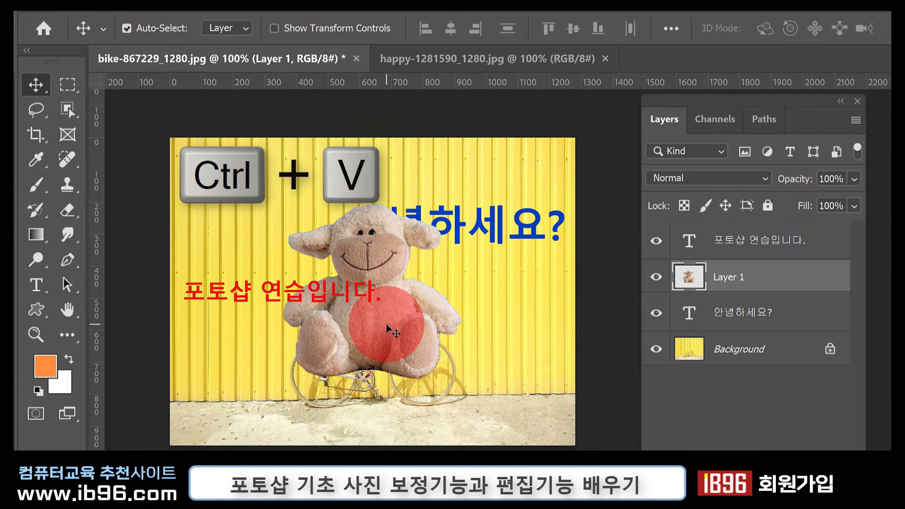
Move the pasted sheep to the lower right of the picture, overlapping the bicycle's front wheel.
drag(384, 324, 523, 377)
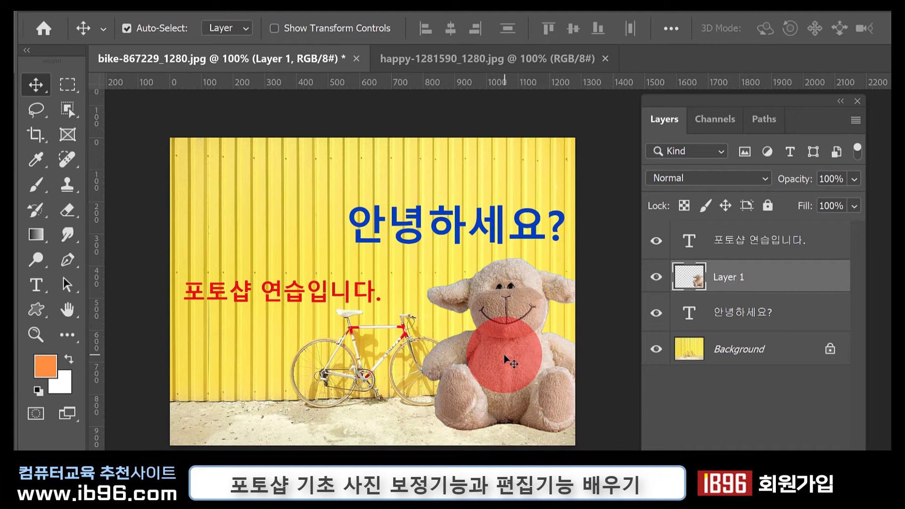
drag(504, 358, 466, 351)
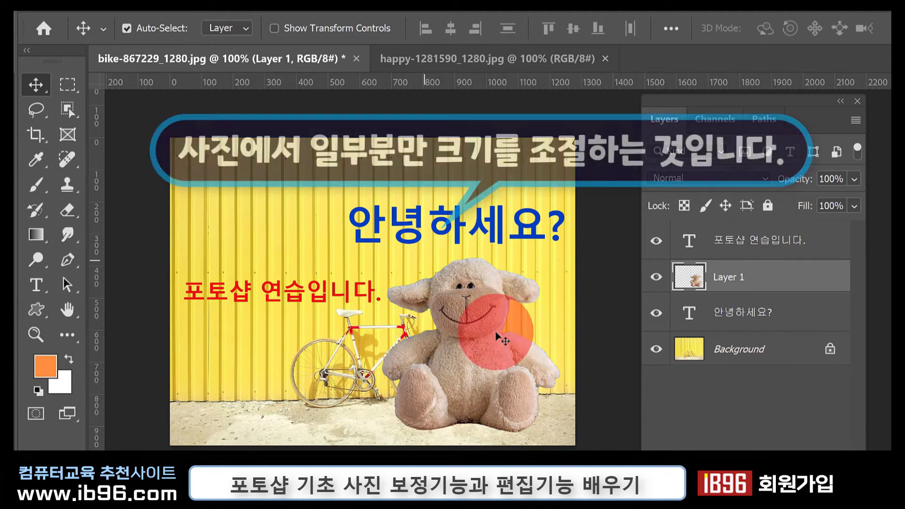
mouse_move(473, 340)
mouse_down()
mouse_move(485, 332)
mouse_move(485, 283)
mouse_move(474, 340)
mouse_up()
key(shift+Right)
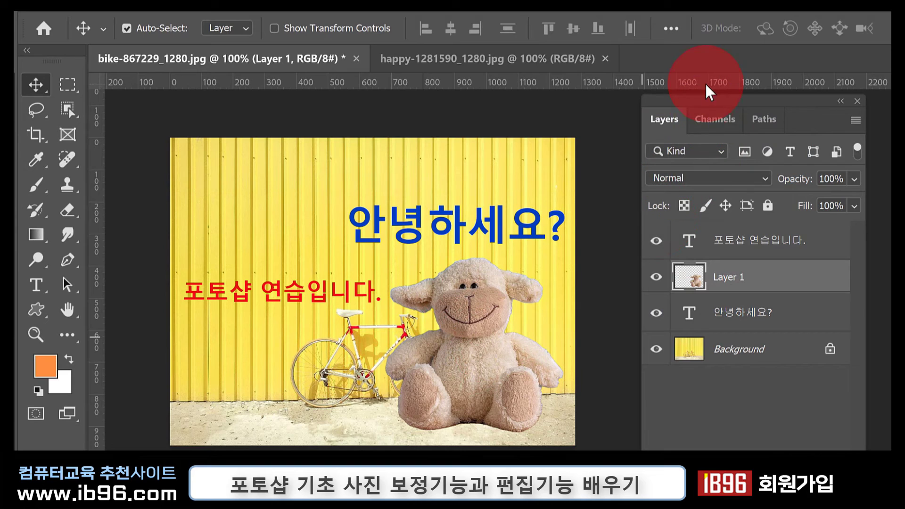
Examine the pasted sheep's layer and compare it with the original sheep document, ending on Layer 1 in the bicycle picture.
drag(700, 98, 680, 101)
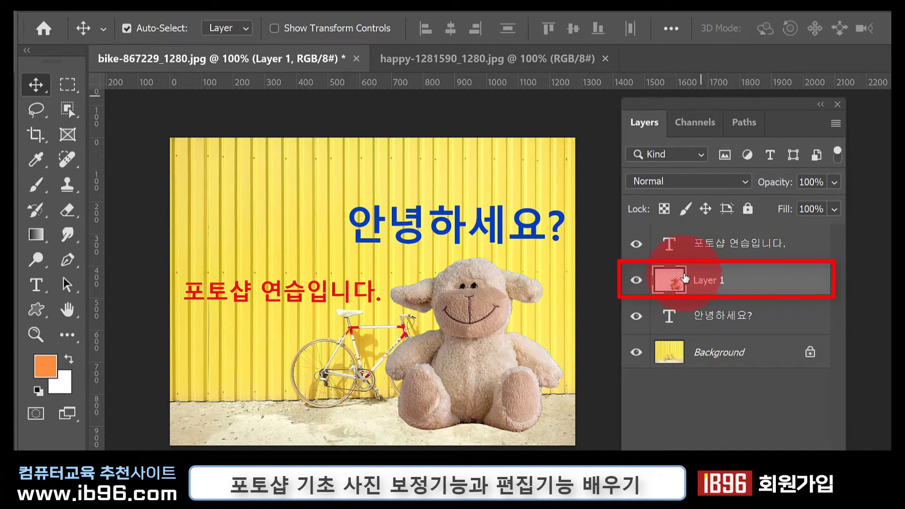
drag(684, 278, 744, 312)
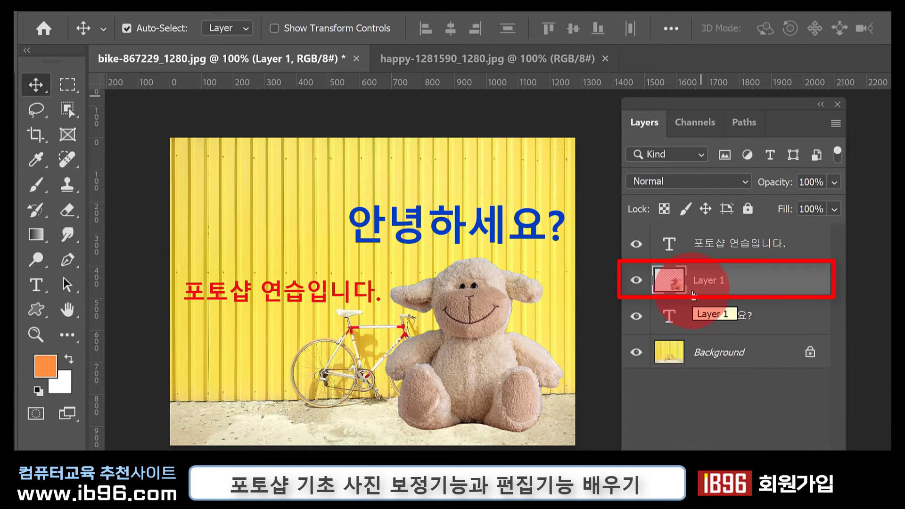
click(463, 61)
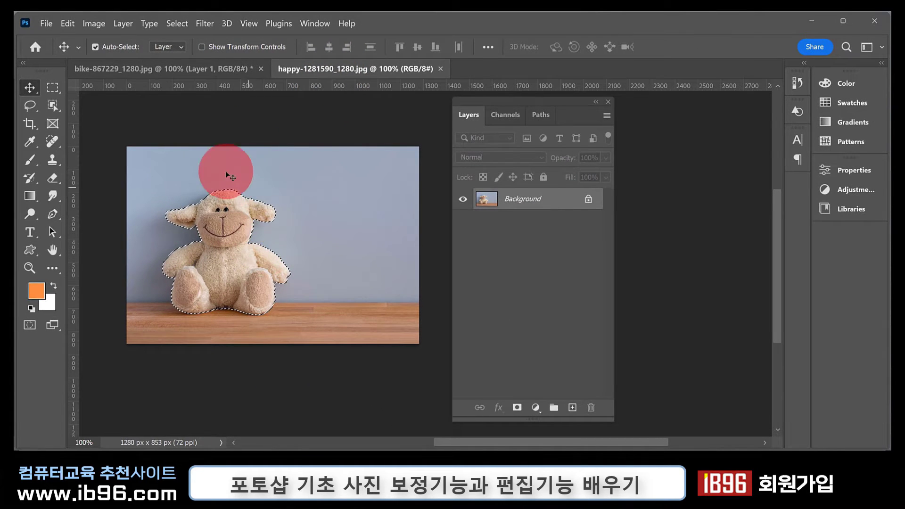
click(203, 70)
click(515, 231)
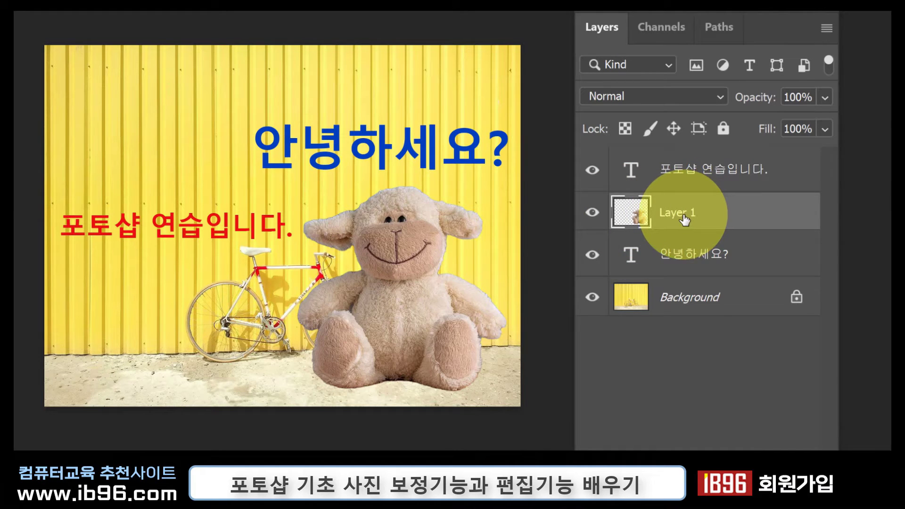
Scale the sheep on Layer 1 down to about half its size with Free Transform and place it right of the bicycle.
mouse_move(421, 285)
mouse_down()
mouse_move(389, 260)
mouse_move(416, 286)
mouse_up()
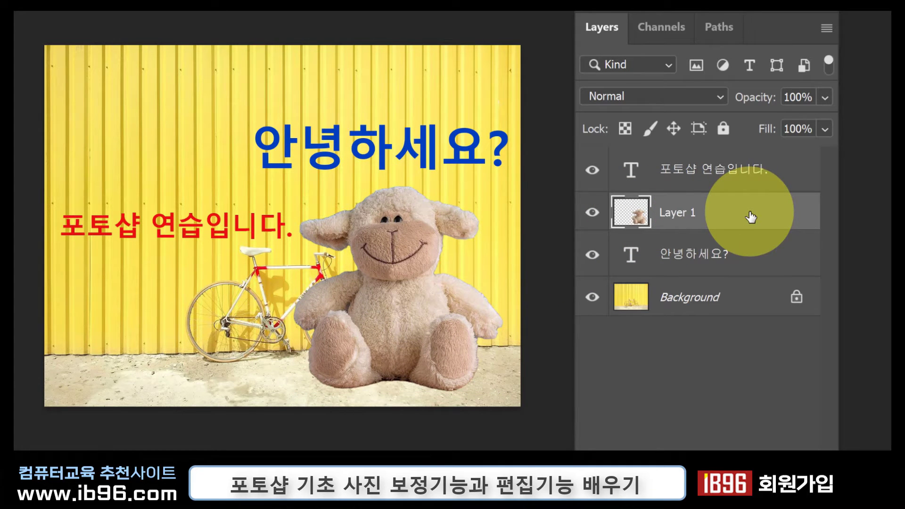
click(749, 264)
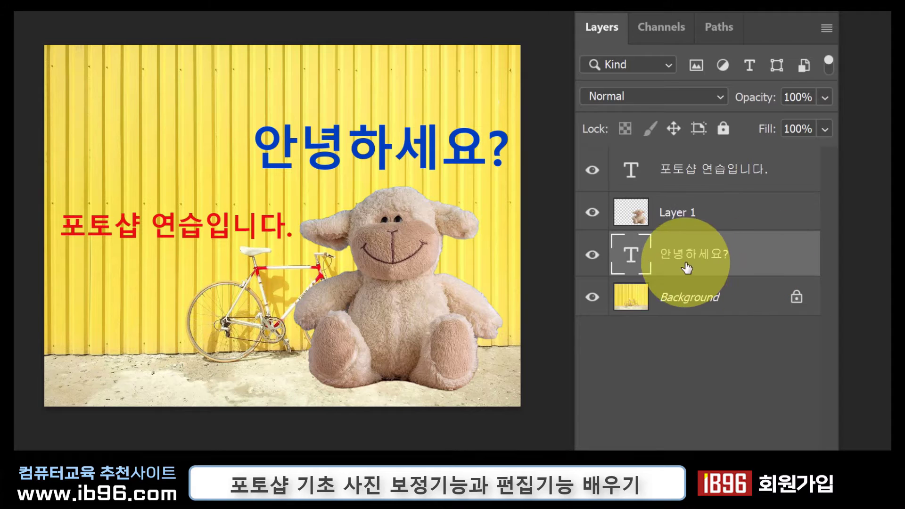
click(654, 226)
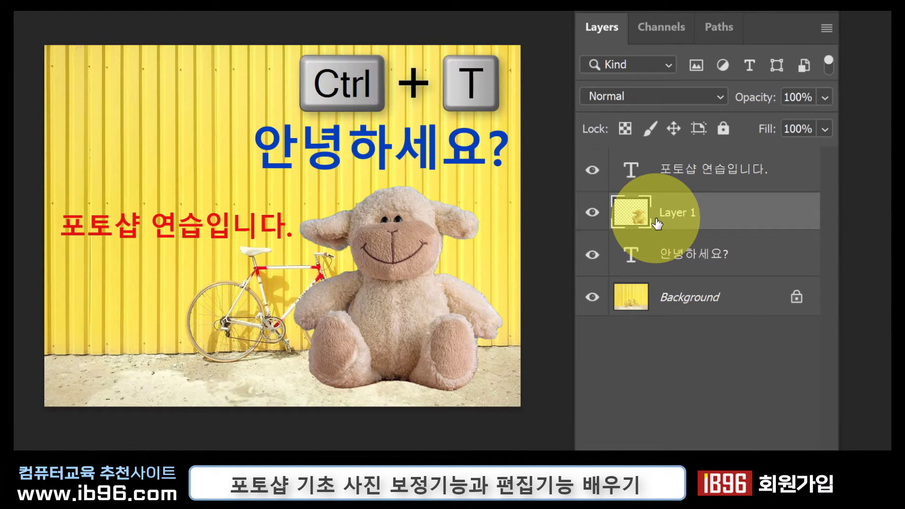
key(ctrl+t)
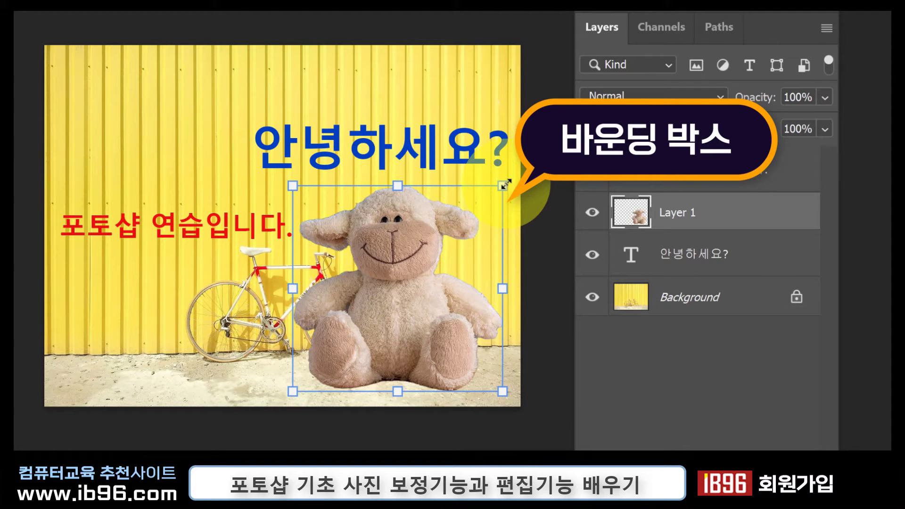
drag(505, 185, 410, 289)
drag(369, 344, 471, 315)
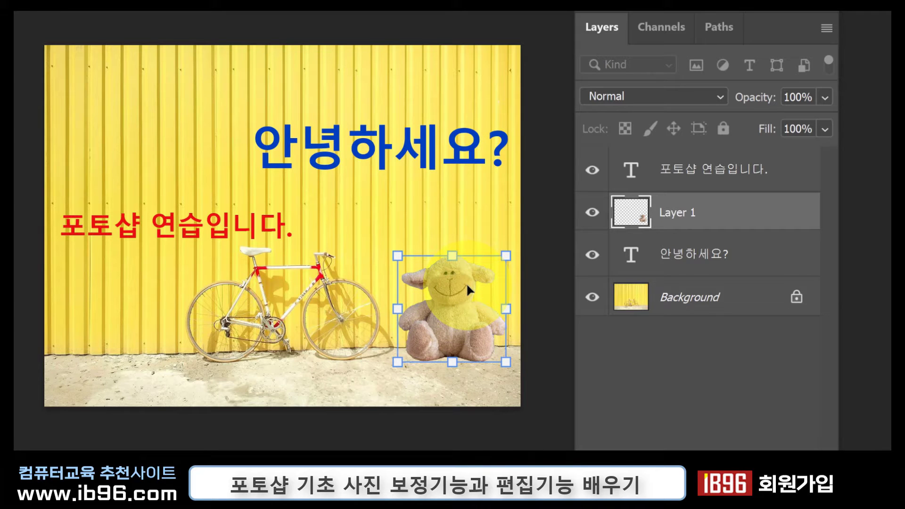
double_click(456, 292)
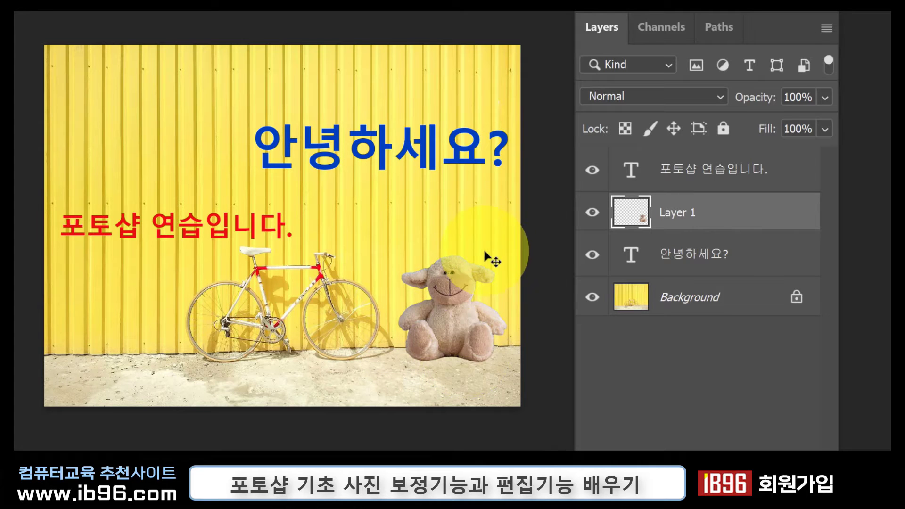
Shift the small sheep slightly down and enlarge it a little with Free Transform, applying the change.
drag(441, 288, 449, 333)
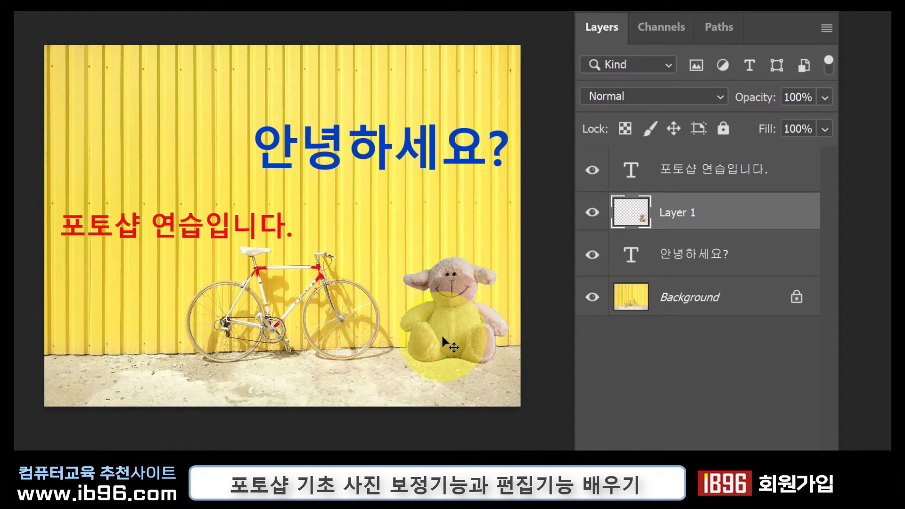
key(ctrl+t)
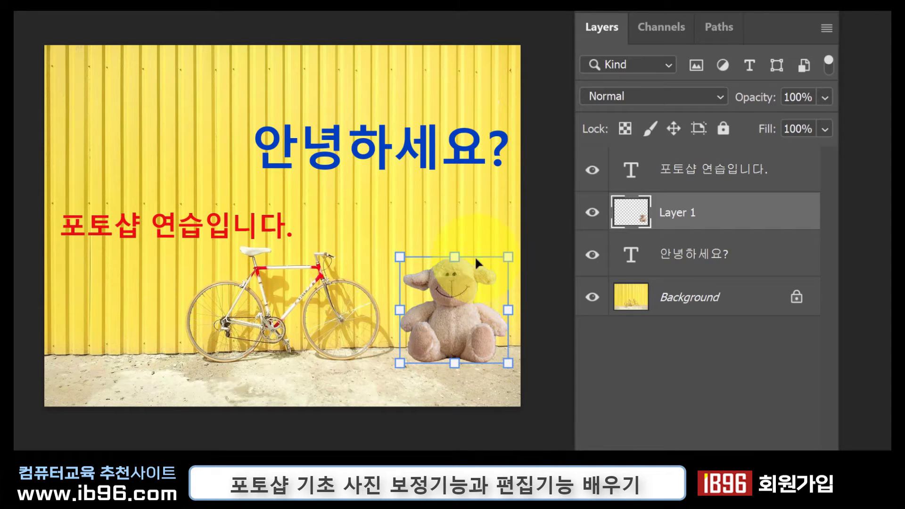
mouse_move(400, 257)
mouse_down()
mouse_move(375, 233)
mouse_move(394, 252)
mouse_up()
key(Return)
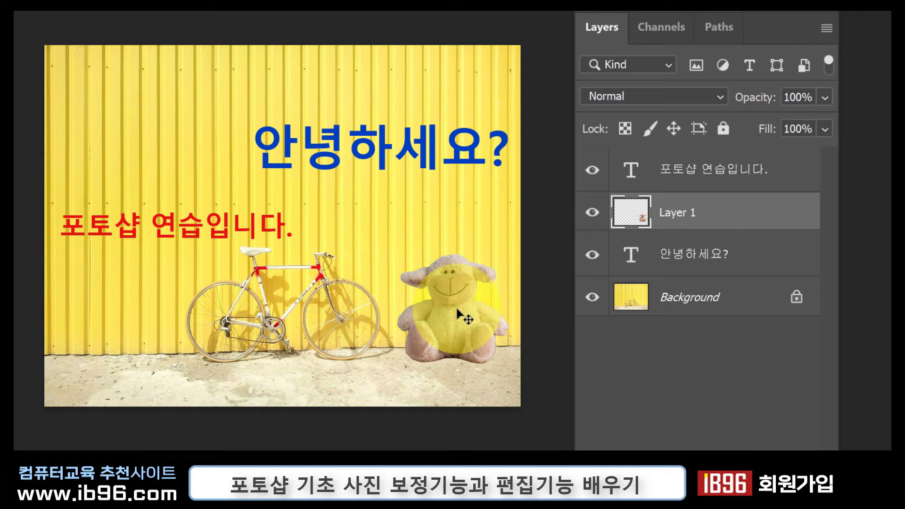
Select all of the blue greeting's text with the Type tool to inspect its text options, and return to the Move tool.
click(707, 259)
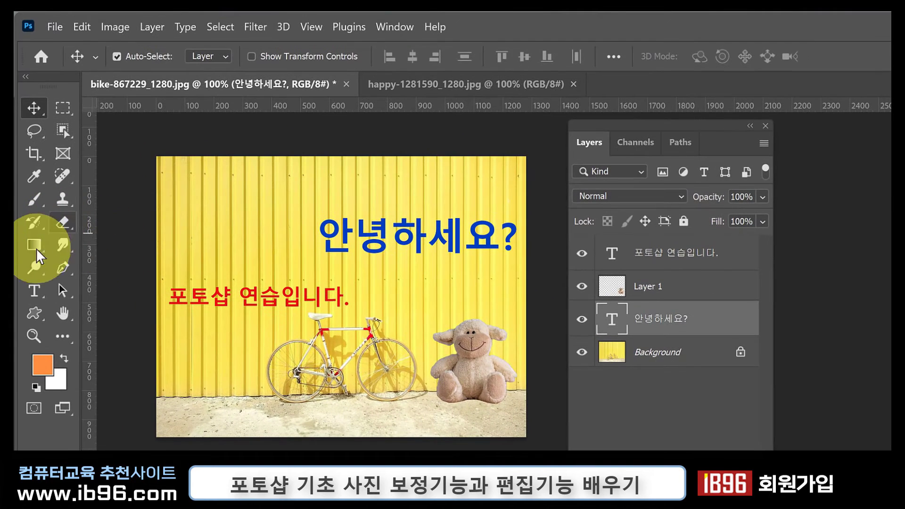
click(34, 290)
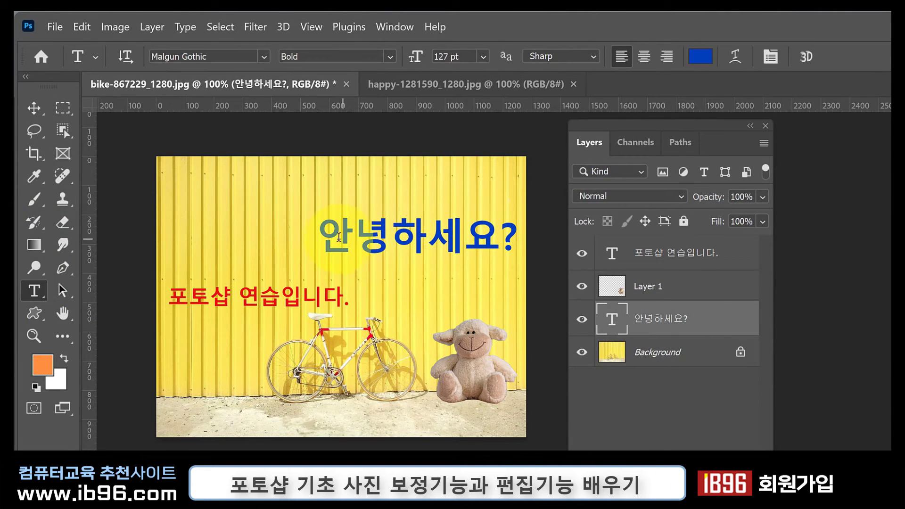
drag(336, 229, 541, 236)
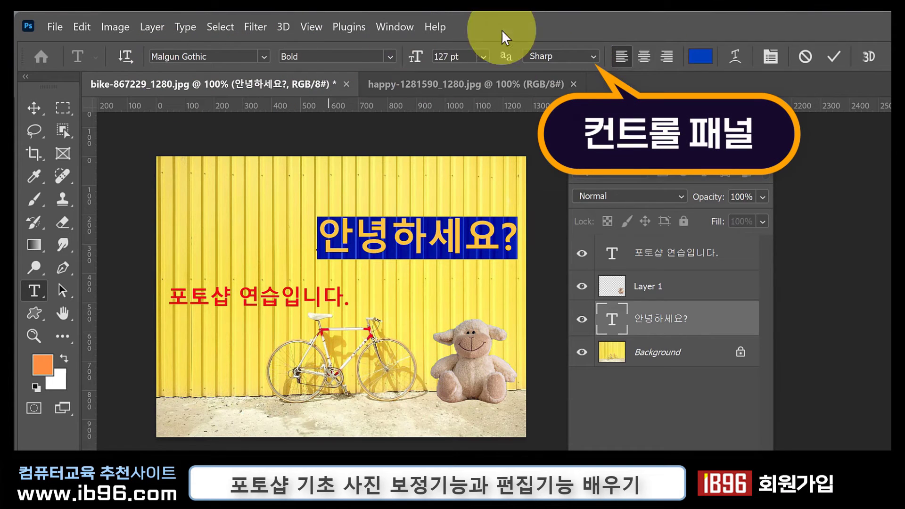
click(33, 108)
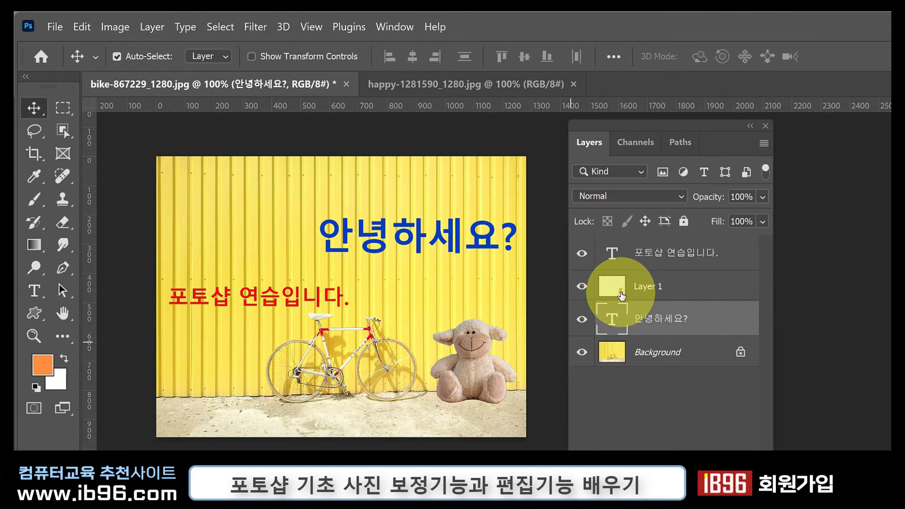
Move the blue greeting text down so that it overlaps the bicycle's front wheel and the sheep.
click(617, 288)
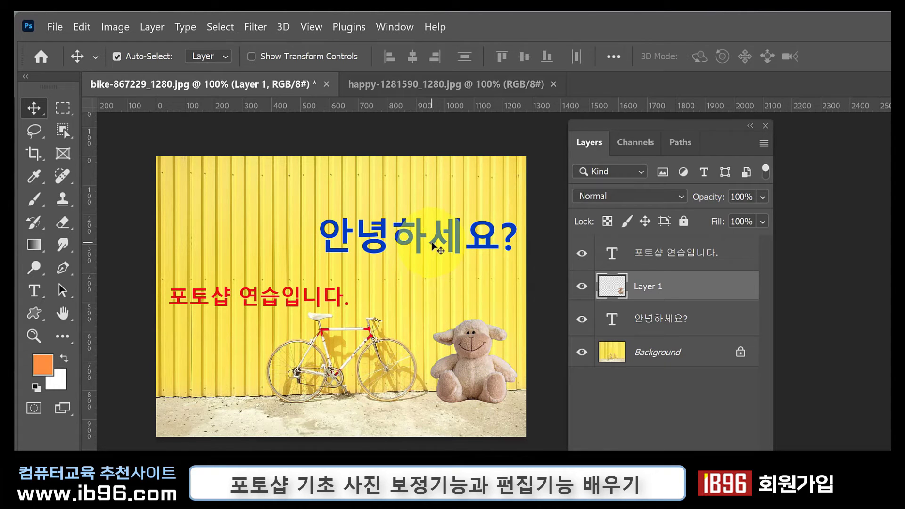
drag(435, 245, 438, 373)
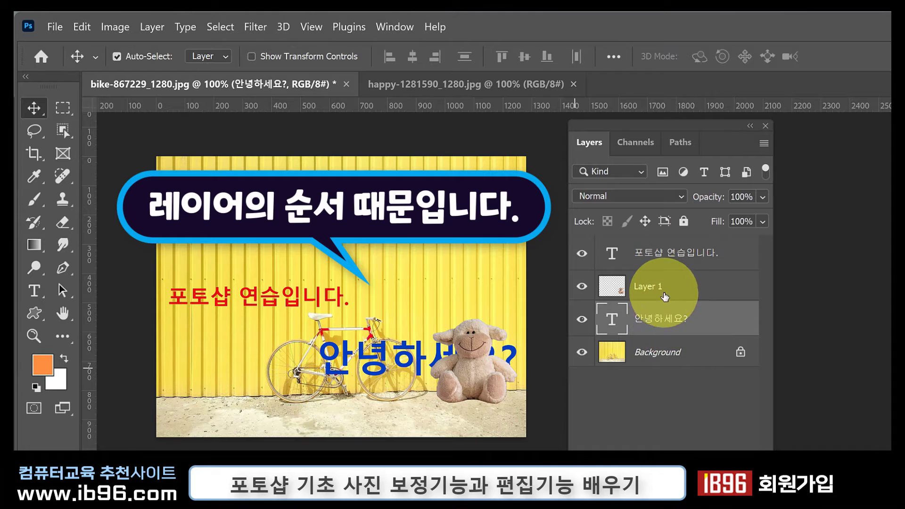
click(662, 282)
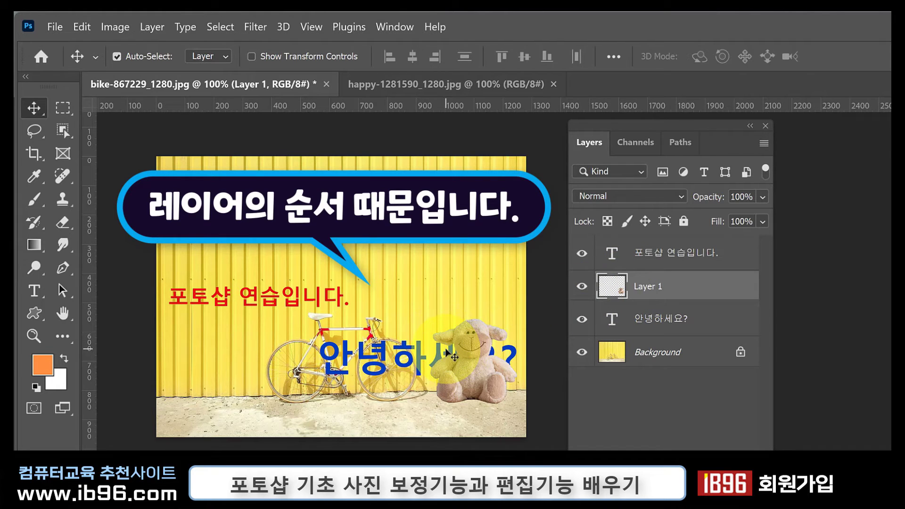
mouse_move(417, 361)
mouse_down()
mouse_move(404, 349)
mouse_move(403, 322)
mouse_move(412, 355)
mouse_up()
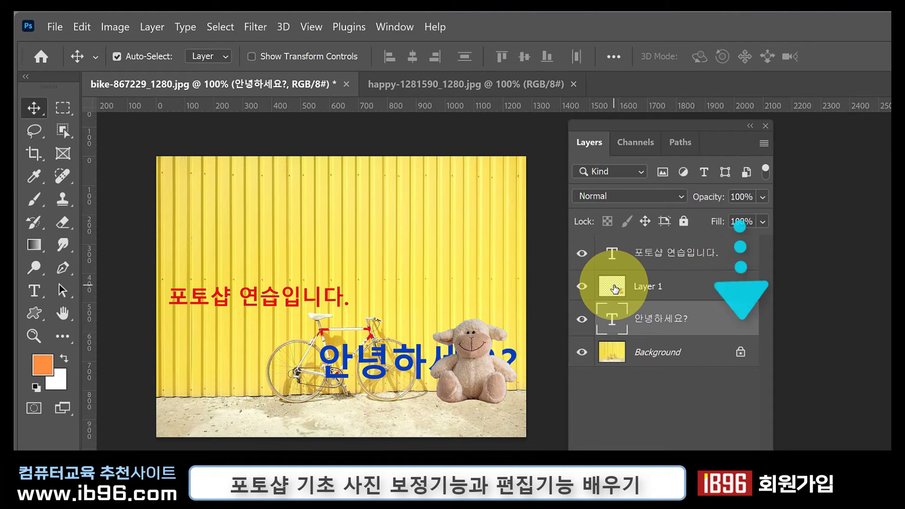
Reorder the sheep's Layer 1 below the 안녕하세요? text layer in the layer stack.
click(615, 288)
drag(653, 281, 684, 336)
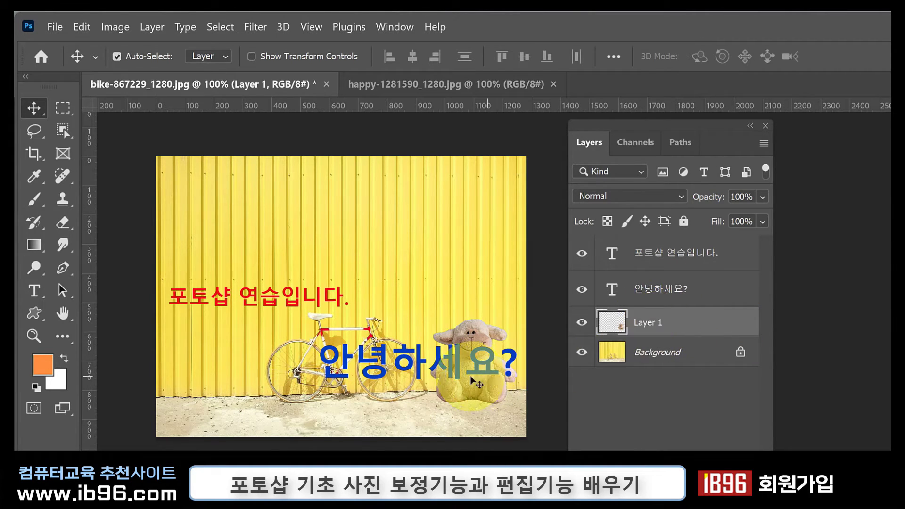
Reorder the sheep's Layer 1 above the 안녕하세요? text layer in the bike document.
drag(664, 310, 662, 278)
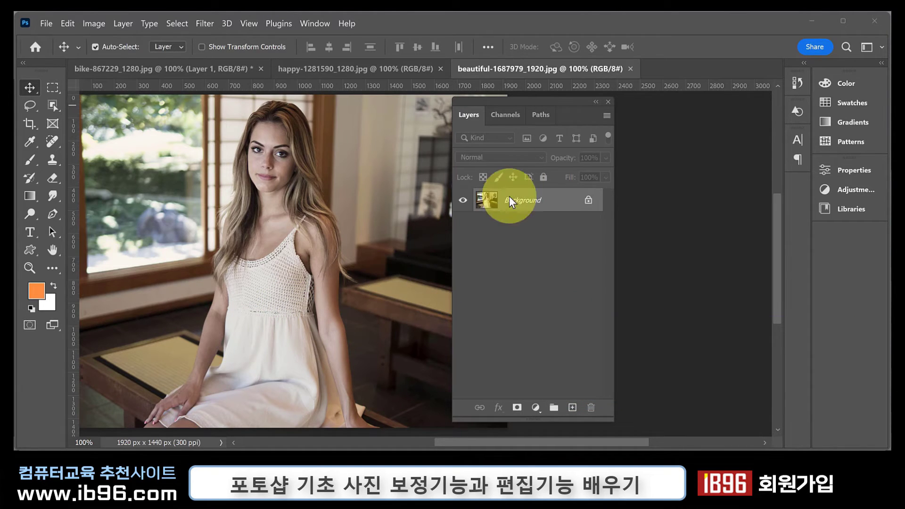
Try brightening the portrait photo with a Curves adjustment by adding a point in the darker quarter of the RGB curve and raising it.
drag(513, 103, 526, 104)
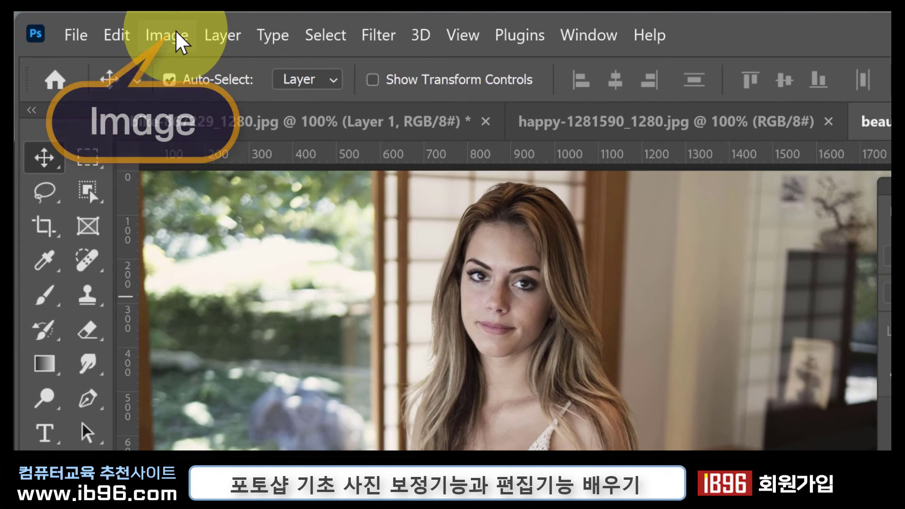
click(181, 42)
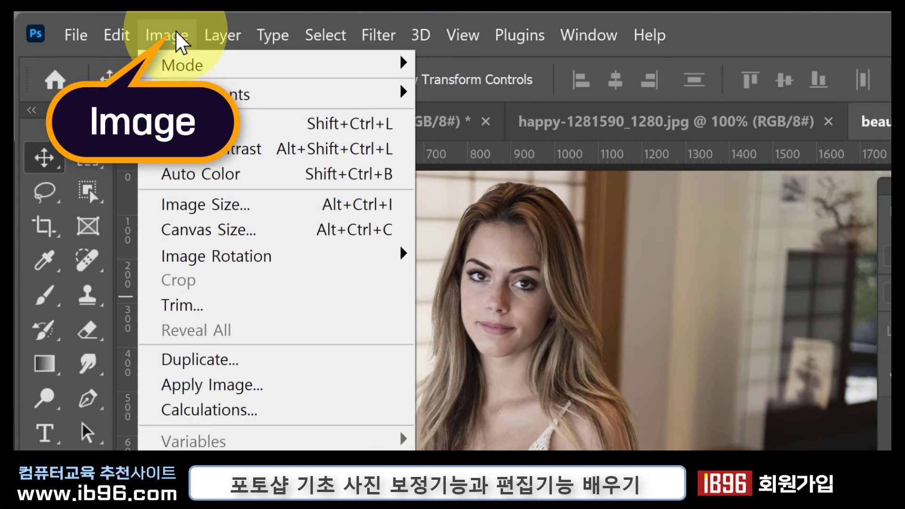
mouse_move(179, 94)
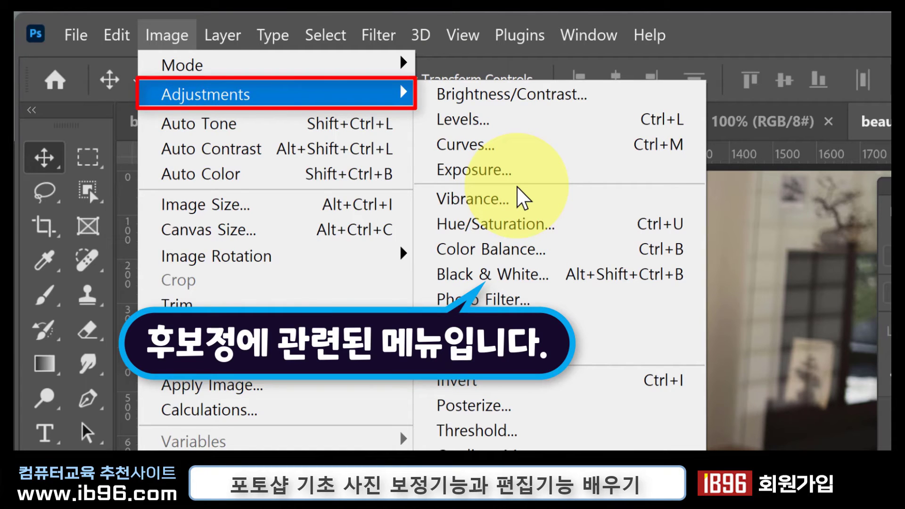
click(477, 150)
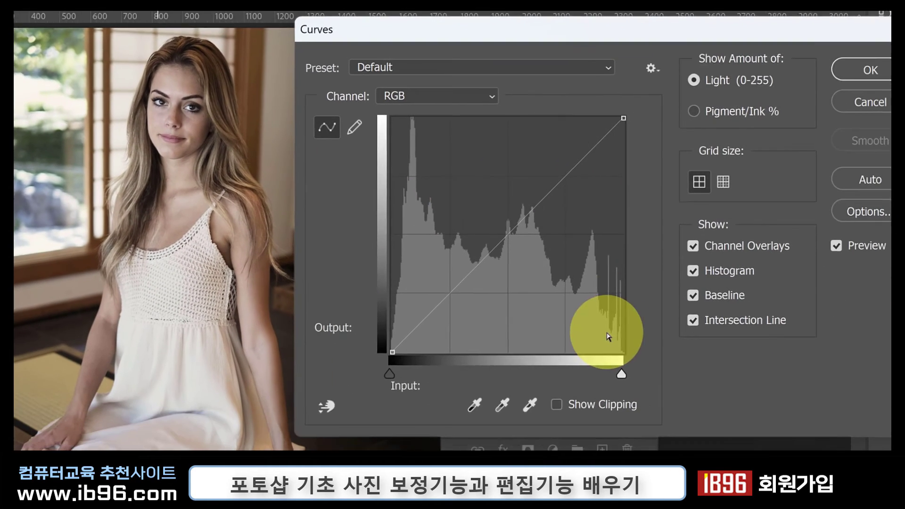
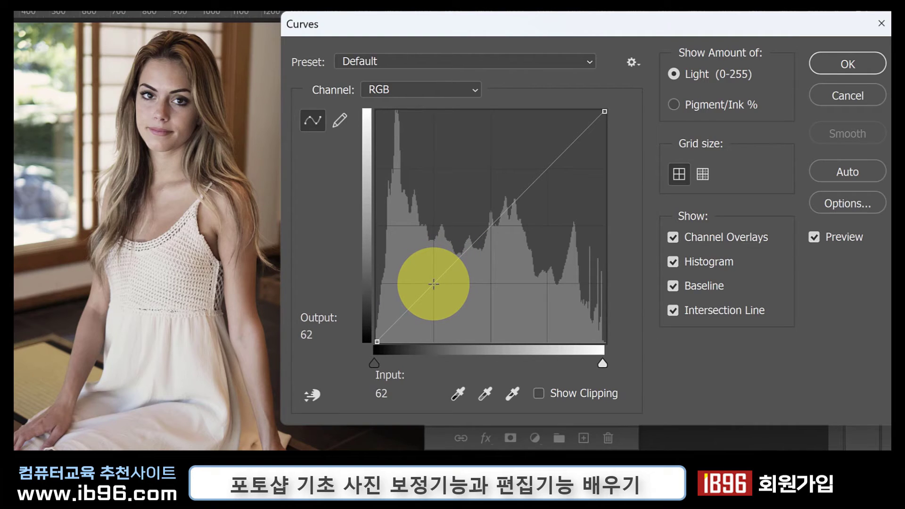
click(433, 284)
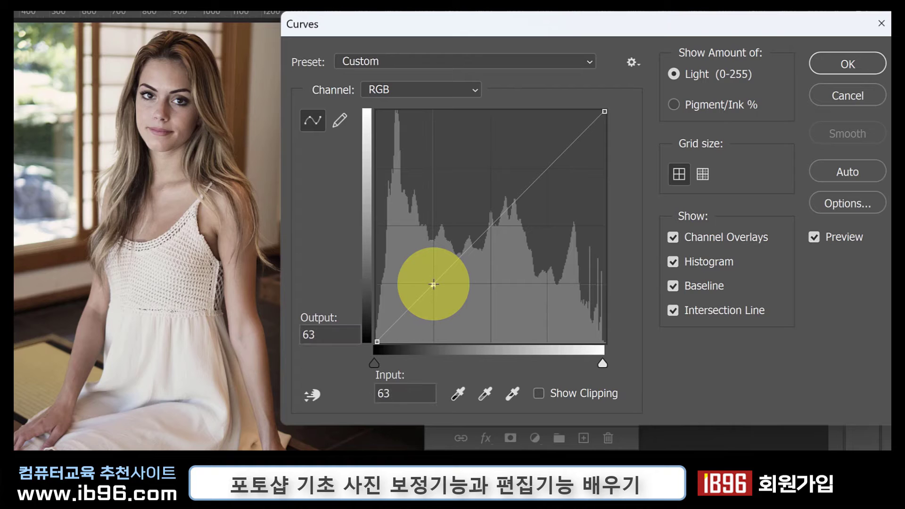
drag(434, 284, 435, 256)
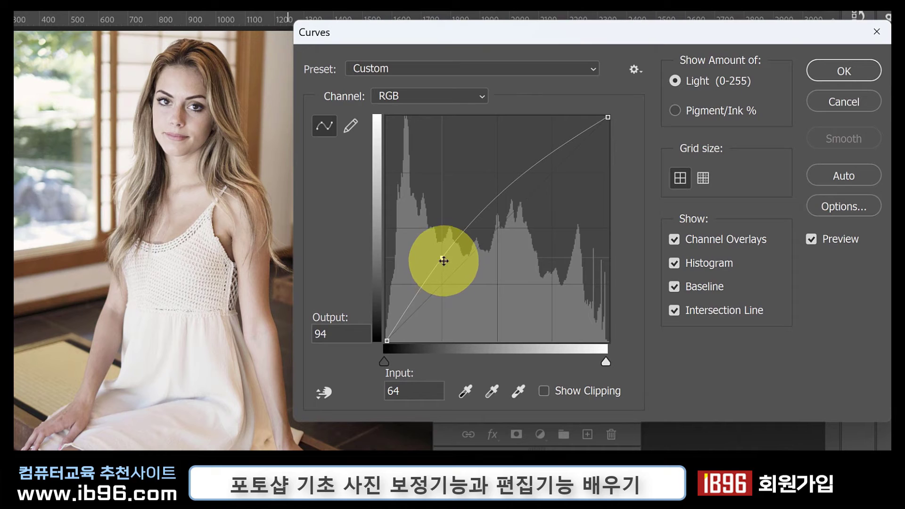
drag(443, 260, 451, 242)
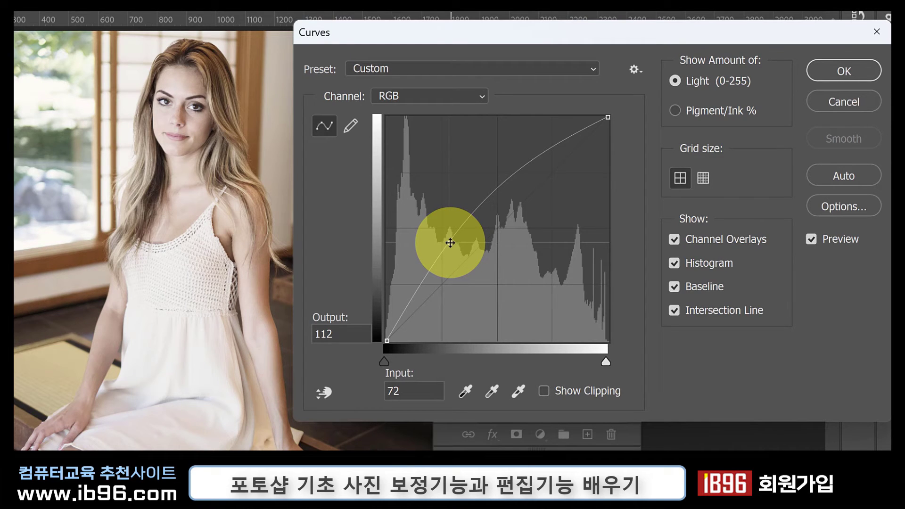
mouse_move(450, 242)
mouse_down()
mouse_move(465, 287)
mouse_move(459, 242)
mouse_up()
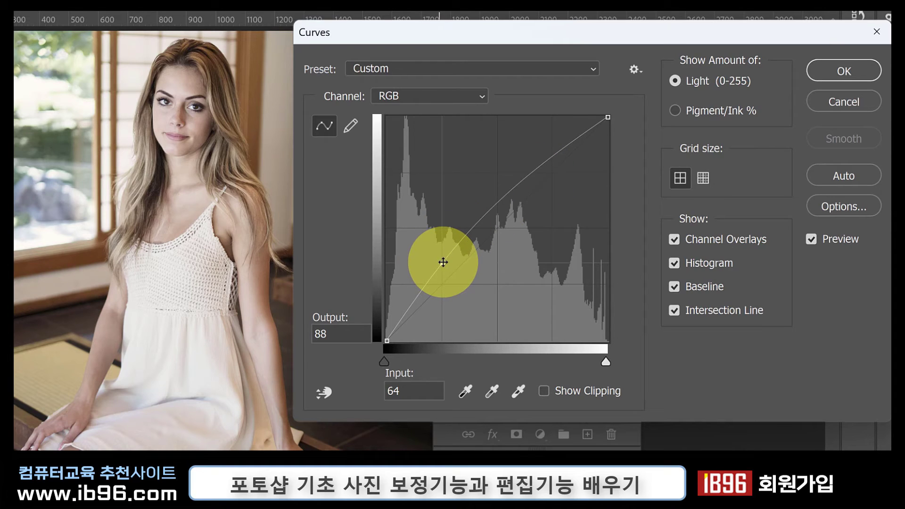
Try adding contrast with an S-shaped RGB curve, placing points at input 69, output 58 and input 197, output 209.
drag(443, 262, 448, 293)
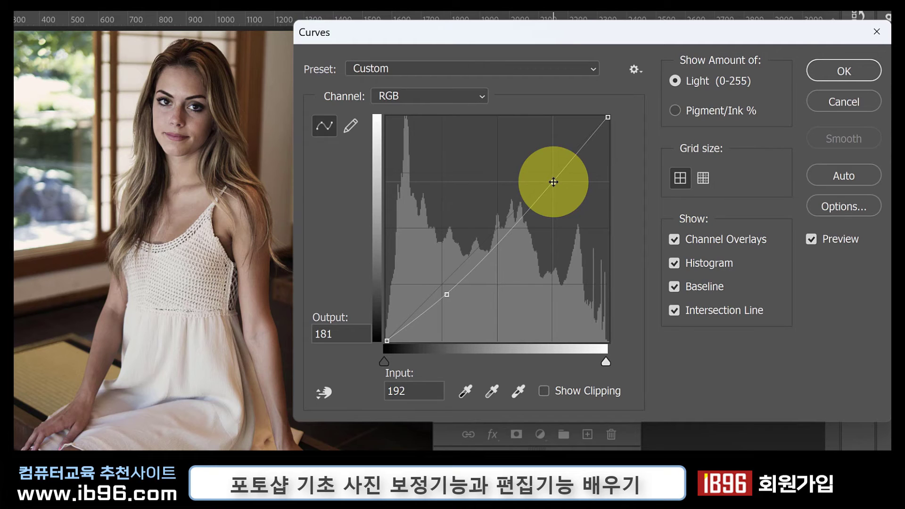
drag(552, 182, 549, 160)
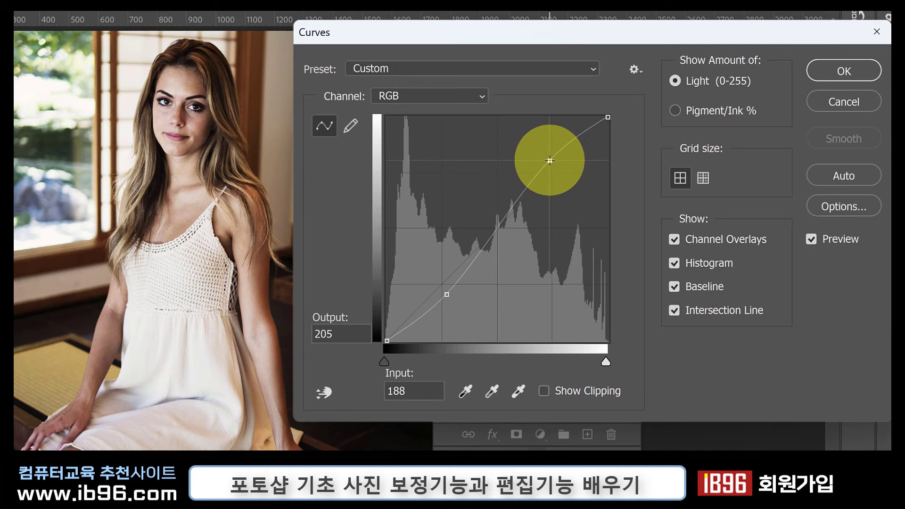
click(443, 289)
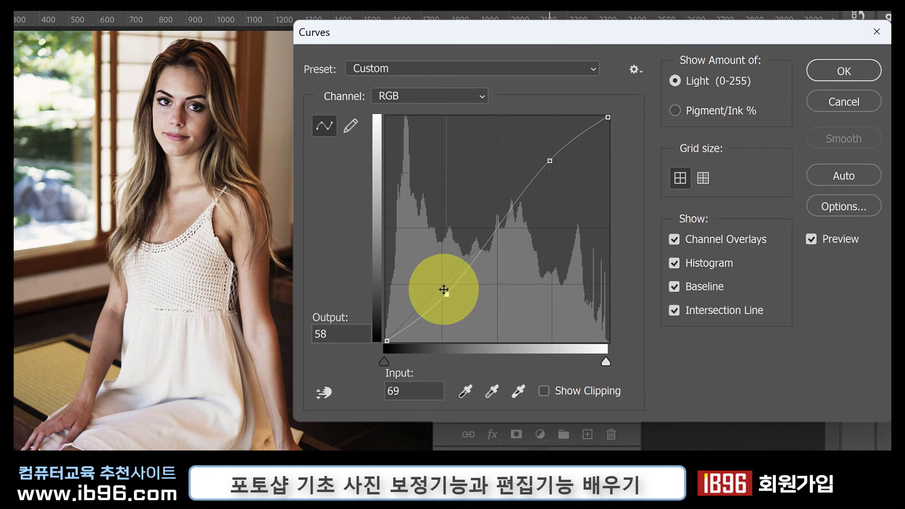
drag(444, 290, 444, 313)
drag(550, 161, 546, 145)
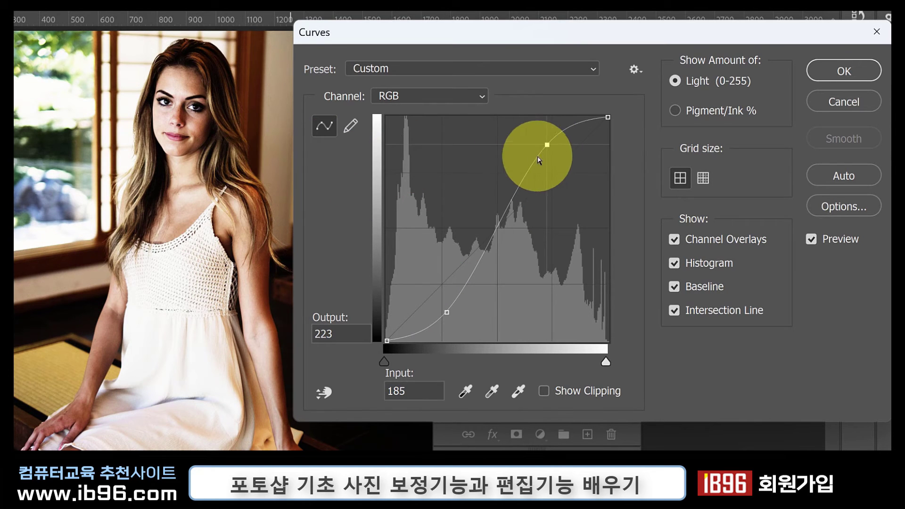
drag(547, 146, 558, 156)
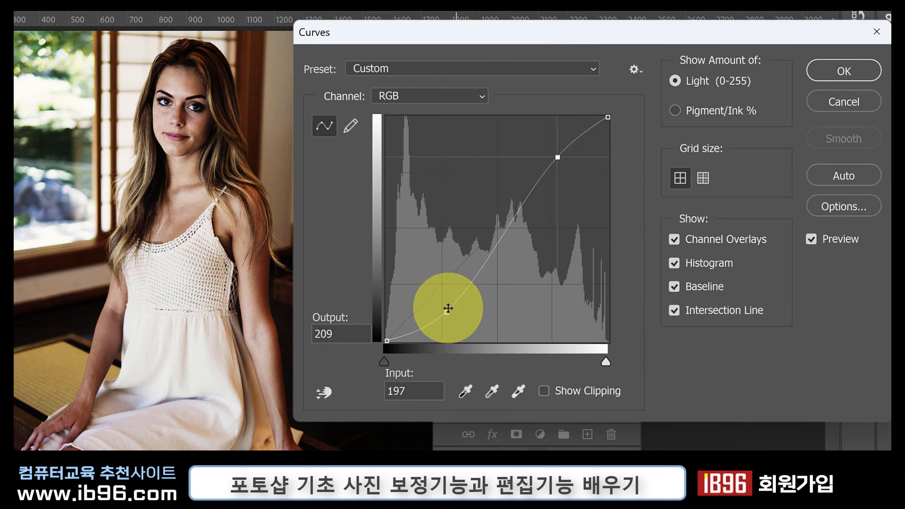
drag(445, 312, 447, 290)
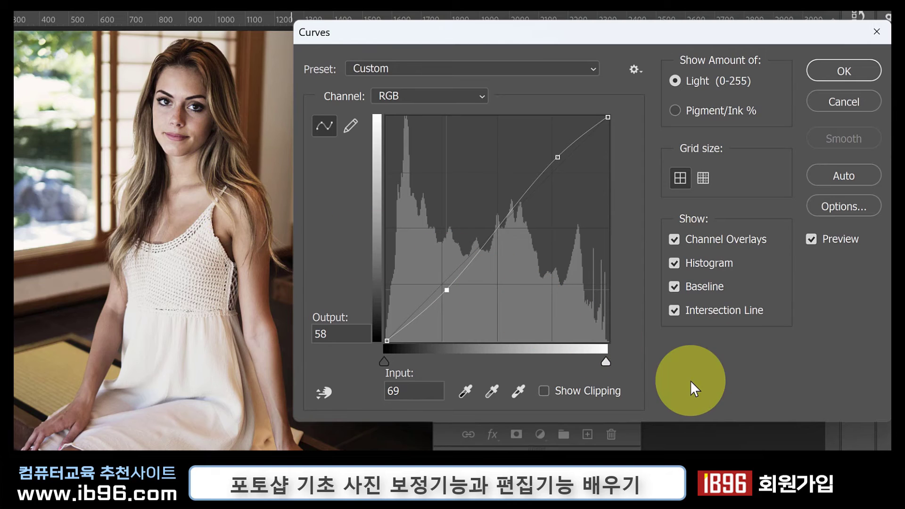
Toggle the Curves preview off and on to compare the portrait with and without the contrast adjustment.
drag(694, 381, 681, 378)
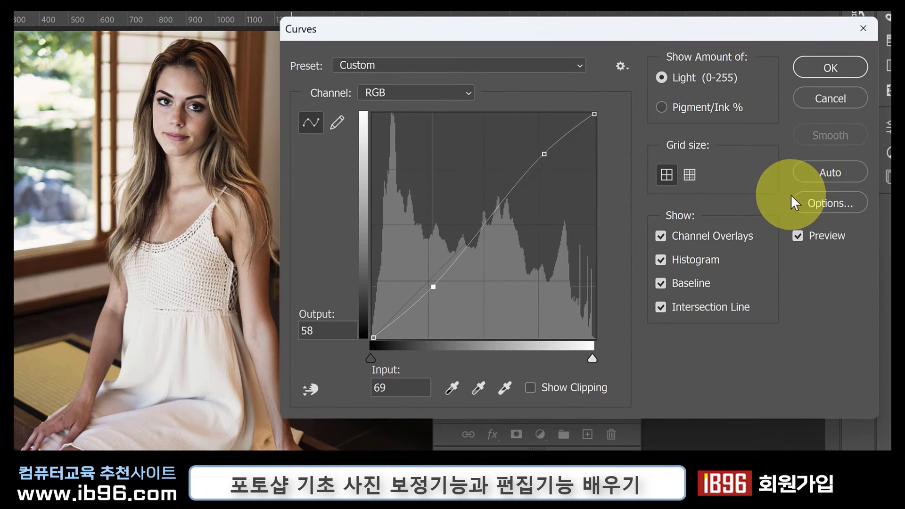
click(796, 237)
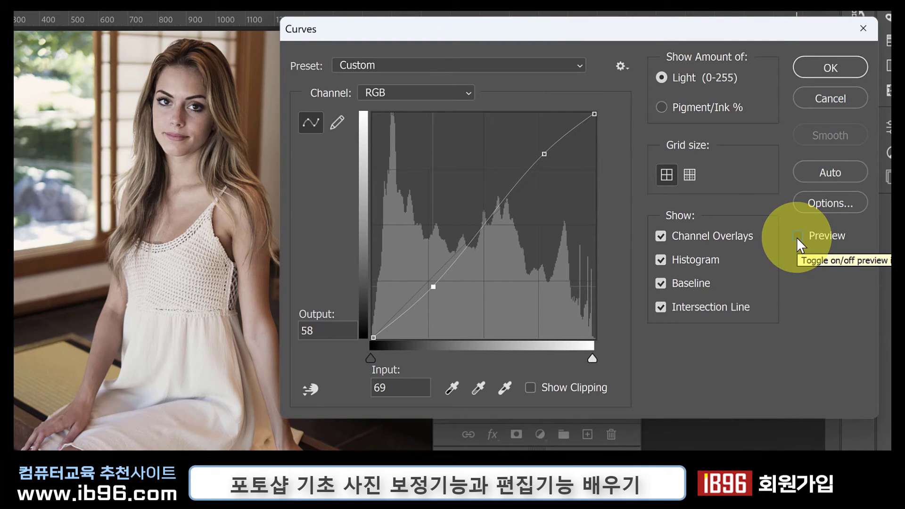
click(797, 236)
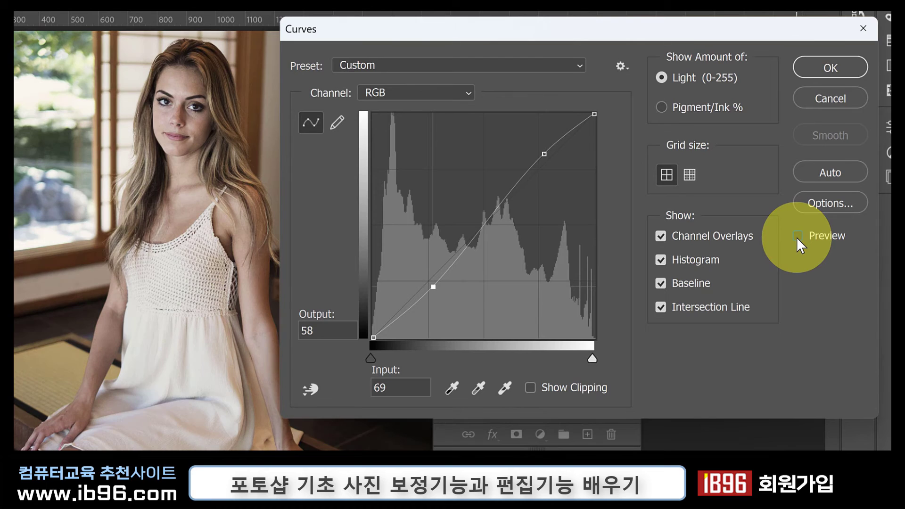
click(797, 236)
click(796, 237)
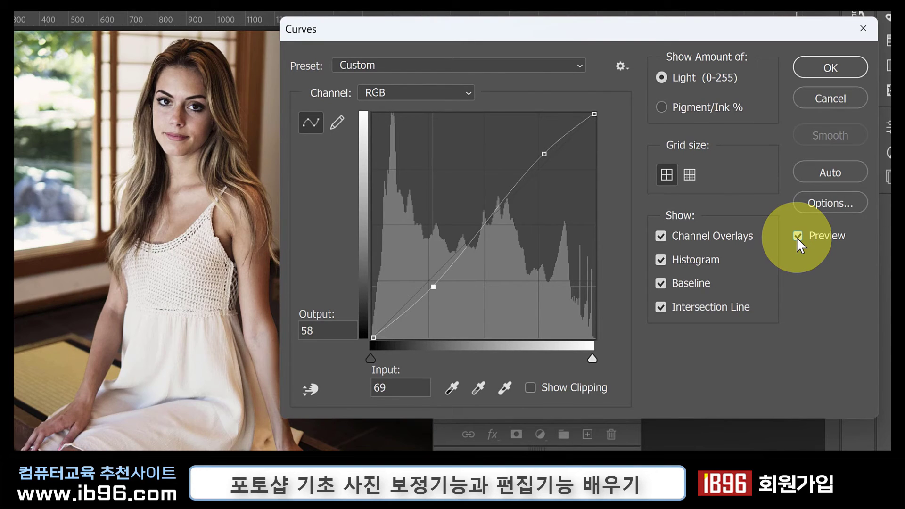
click(796, 237)
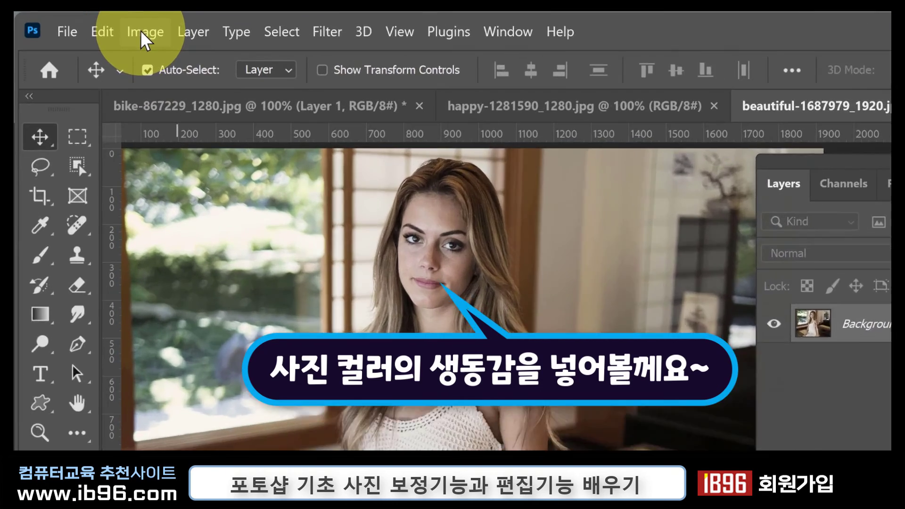
Try raising the portrait's saturation to +36 and lowering it to +18 with Hue/Saturation, and cancel the adjustment.
click(93, 24)
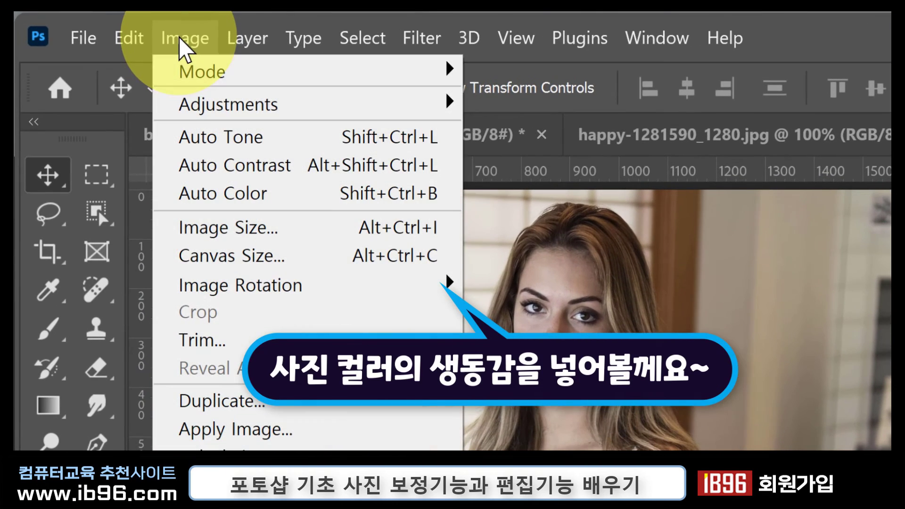
mouse_move(319, 103)
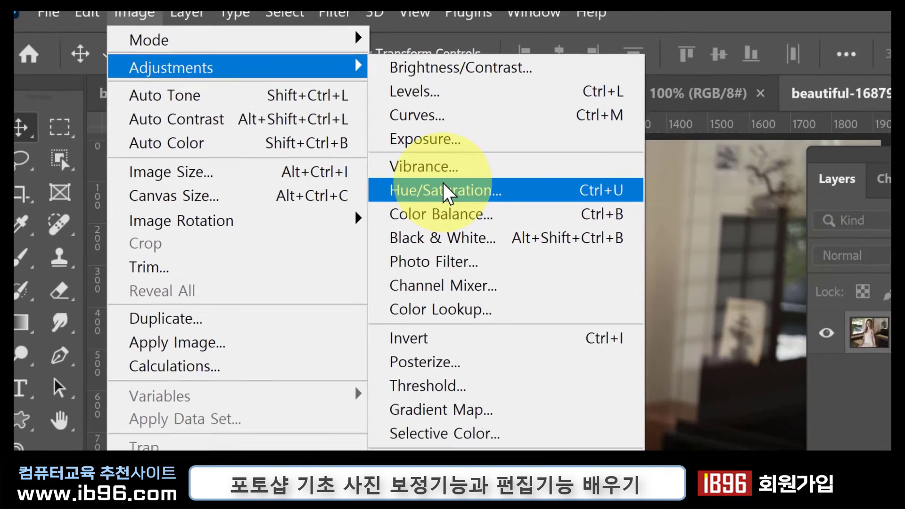
click(556, 250)
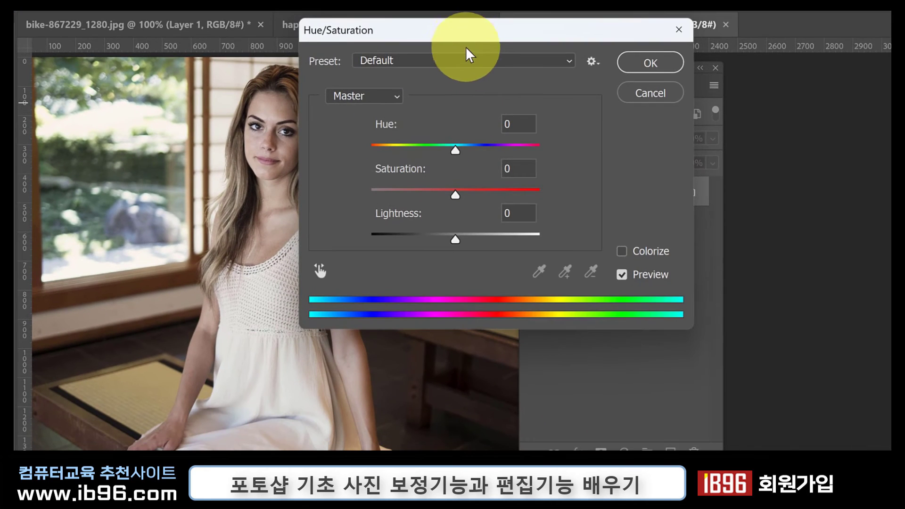
drag(476, 38, 513, 58)
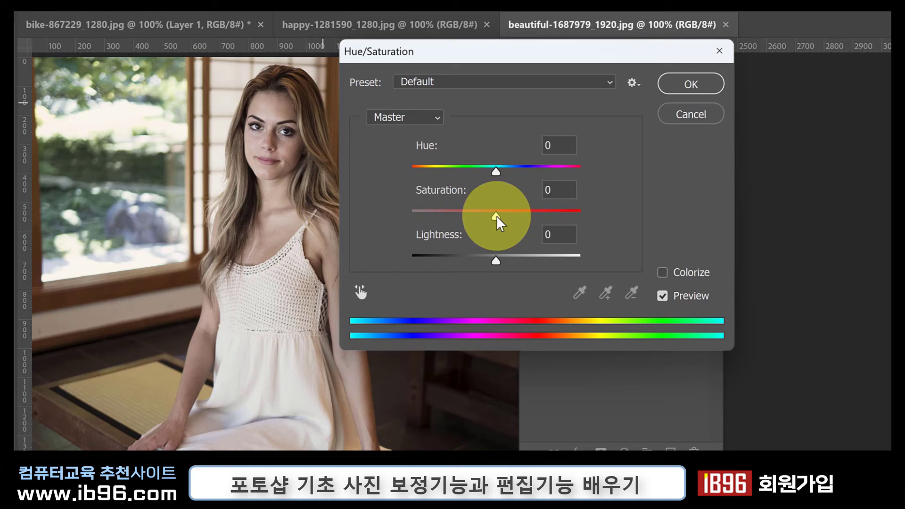
drag(497, 216, 527, 217)
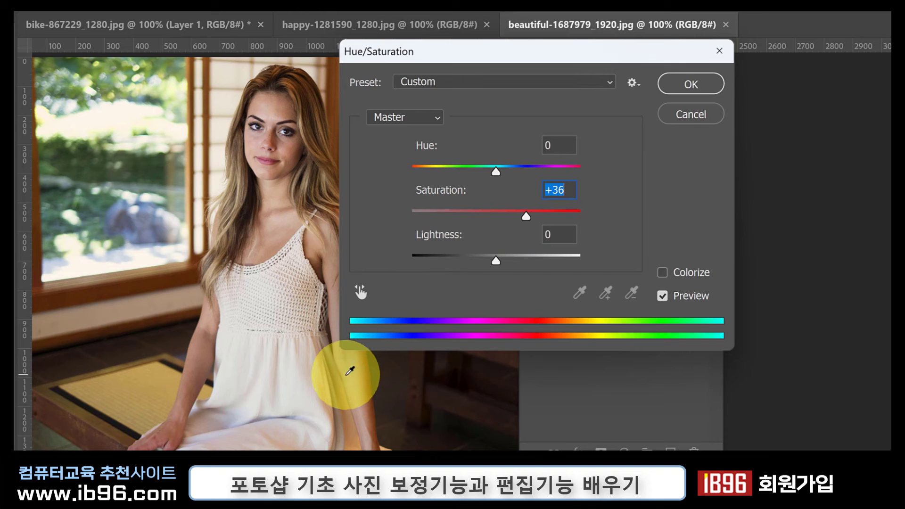
mouse_move(527, 216)
mouse_down()
mouse_move(406, 214)
mouse_move(513, 216)
mouse_up()
double_click(550, 191)
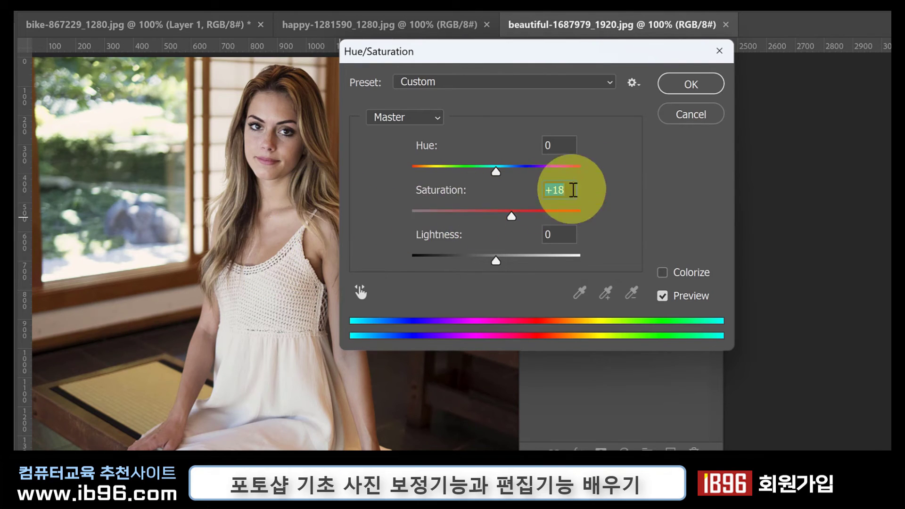
click(666, 113)
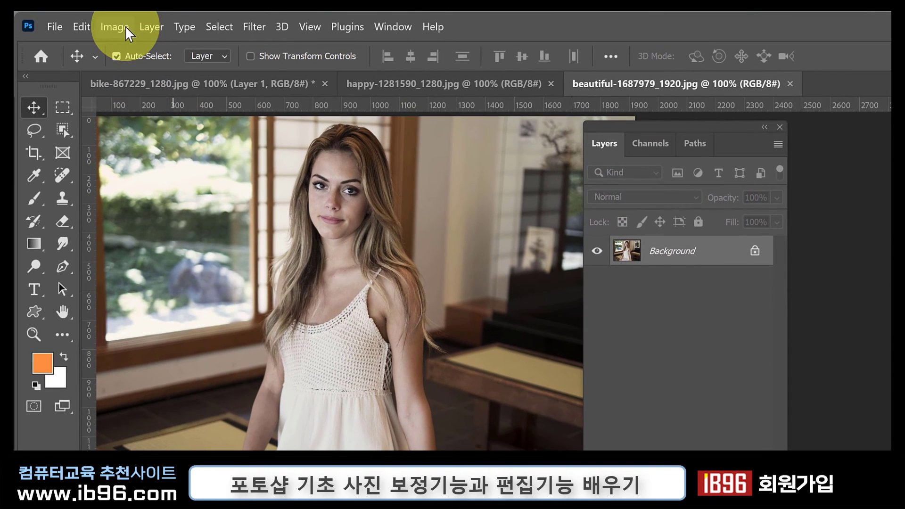
click(101, 14)
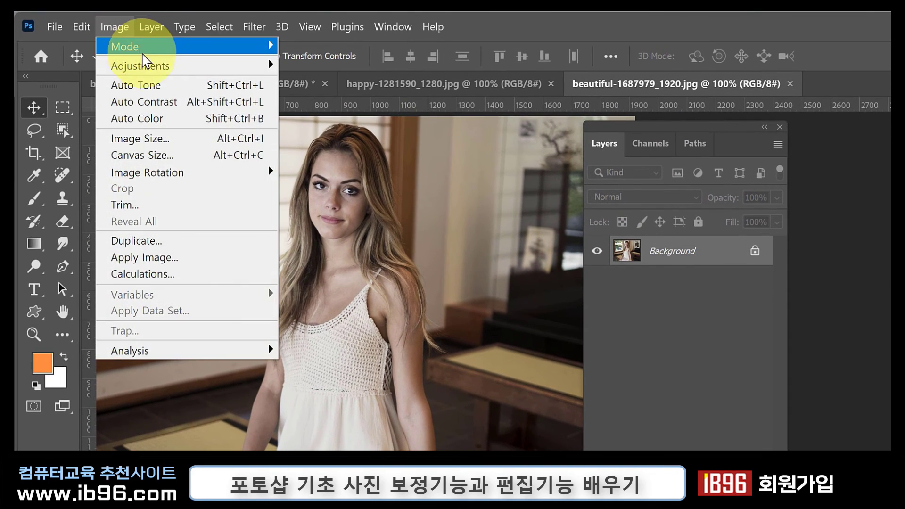
mouse_move(127, 52)
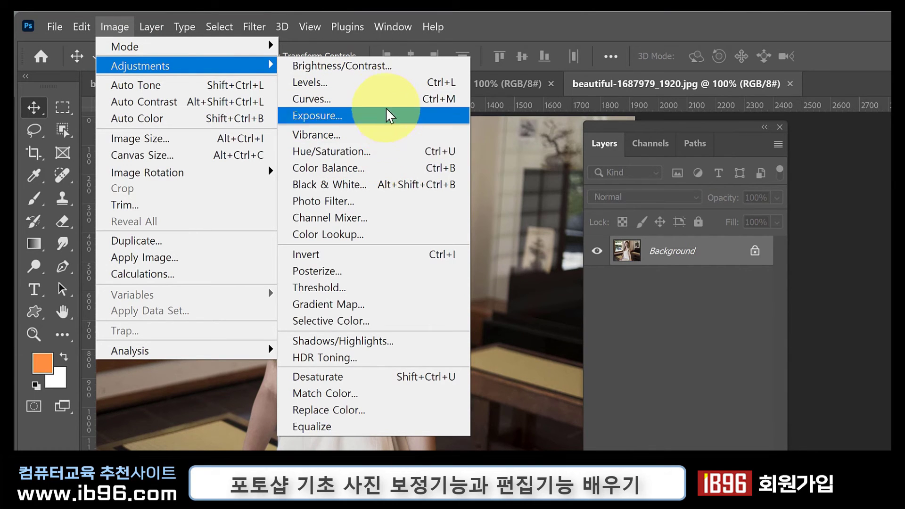
click(493, 37)
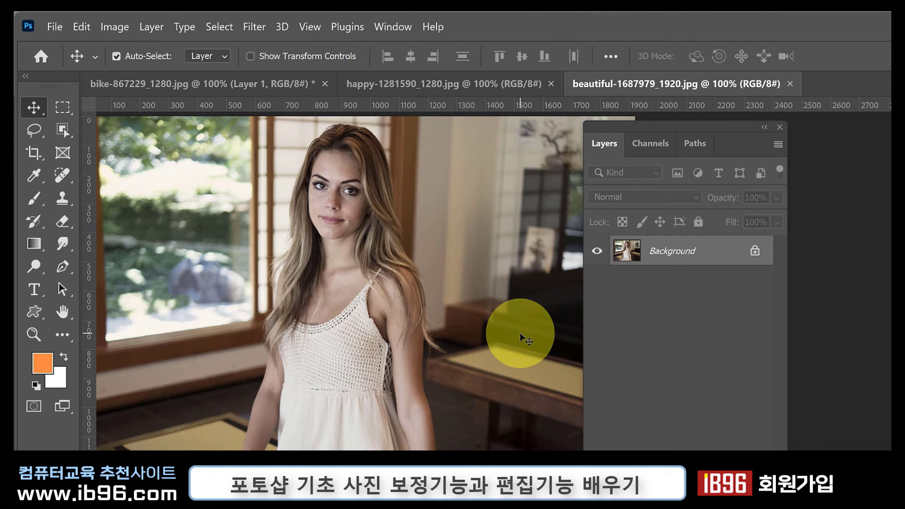
Switch to the bike composition document.
key(ctrl+Tab)
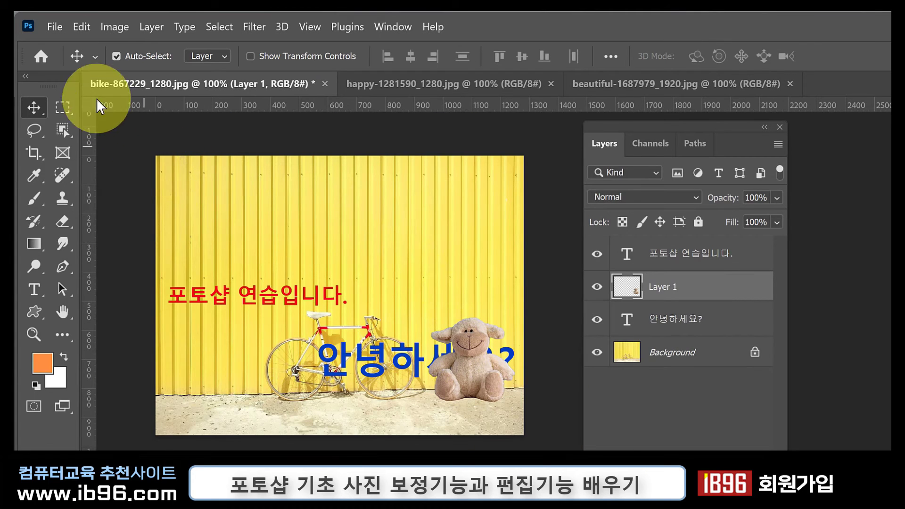
Try saving the bike composition to the desktop in Photoshop (PSD) format, and cancel the save.
click(55, 28)
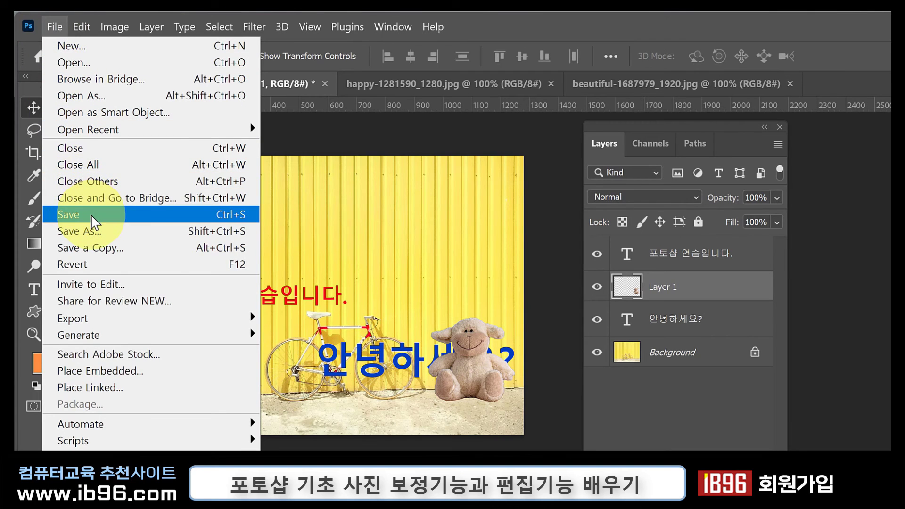
click(94, 221)
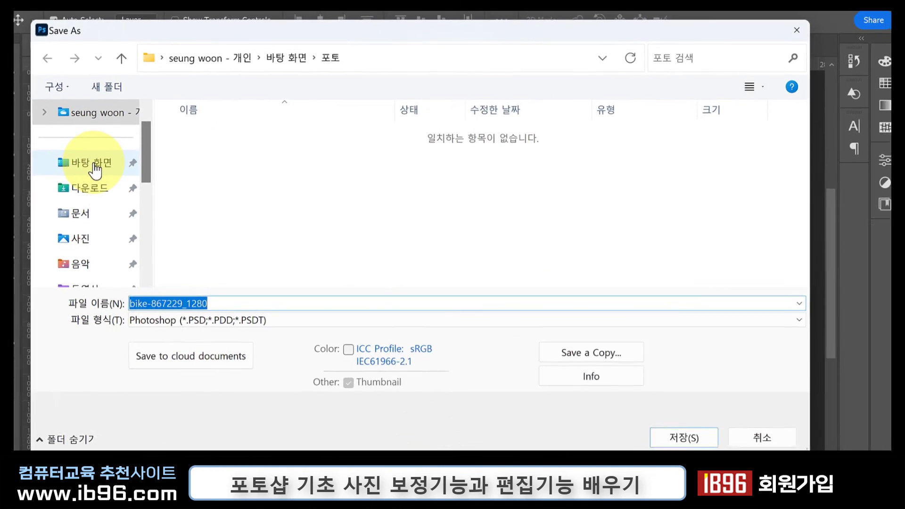
click(90, 167)
click(141, 314)
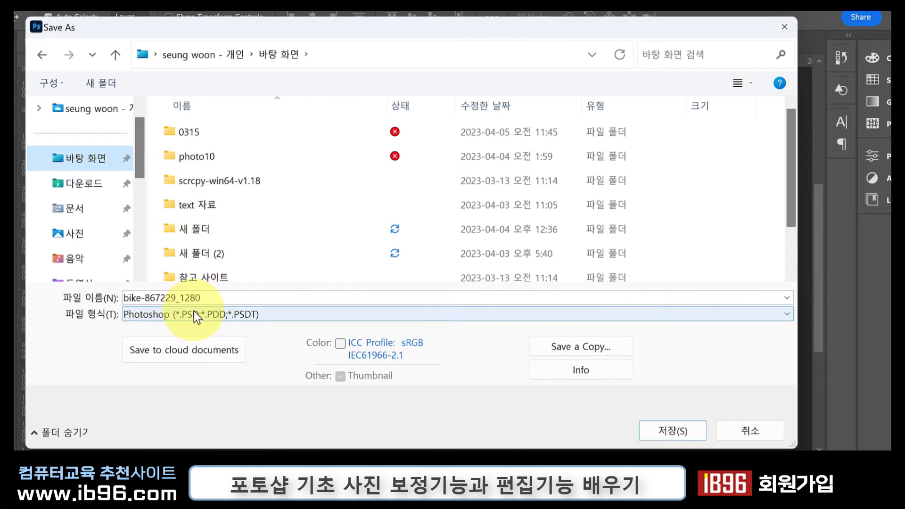
click(732, 431)
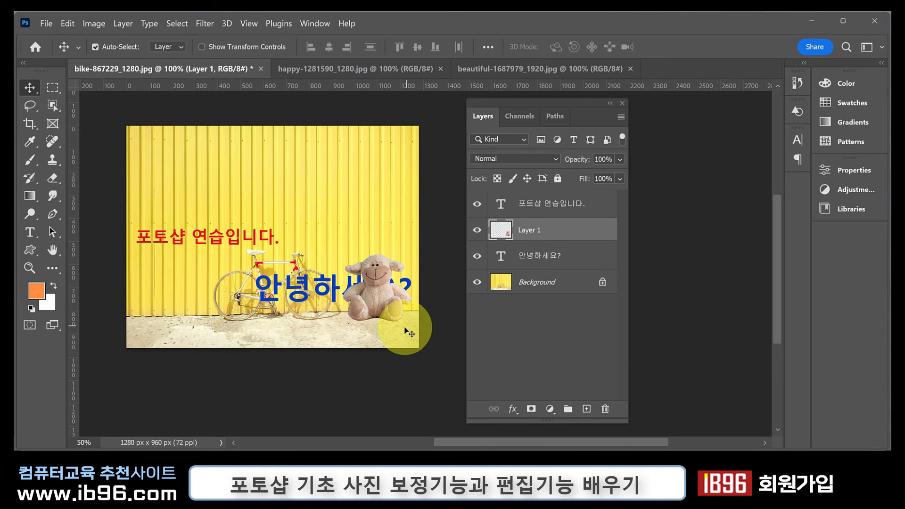
Nudge the blue 안녕하세요? text slightly to the left on the bike picture.
click(521, 206)
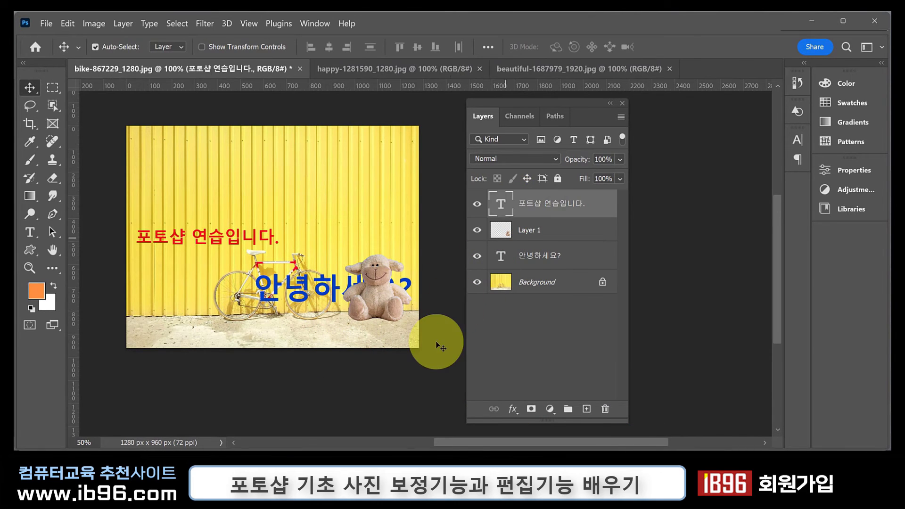
mouse_move(334, 288)
mouse_down()
mouse_move(346, 224)
mouse_move(336, 221)
mouse_move(330, 297)
mouse_up()
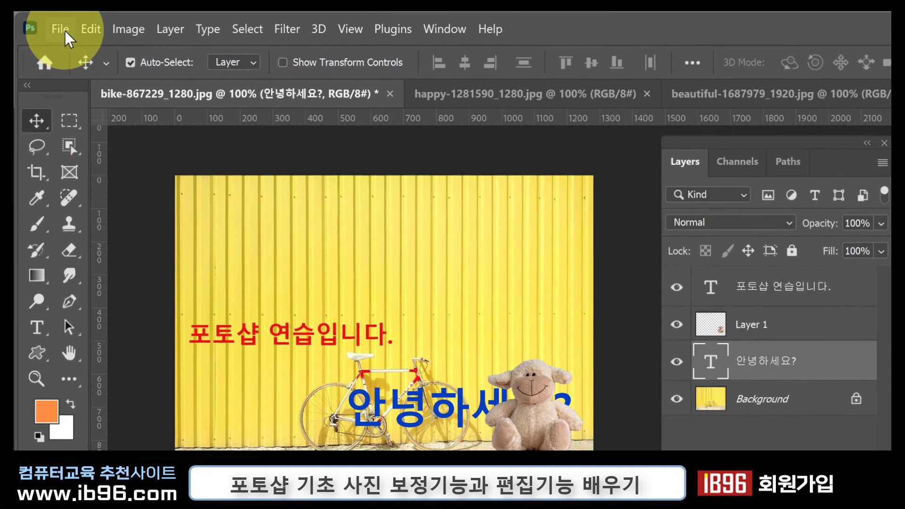
Start saving a copy of the composition to the desktop as the JPEG file "bike-867229_1280 copy".
click(47, 24)
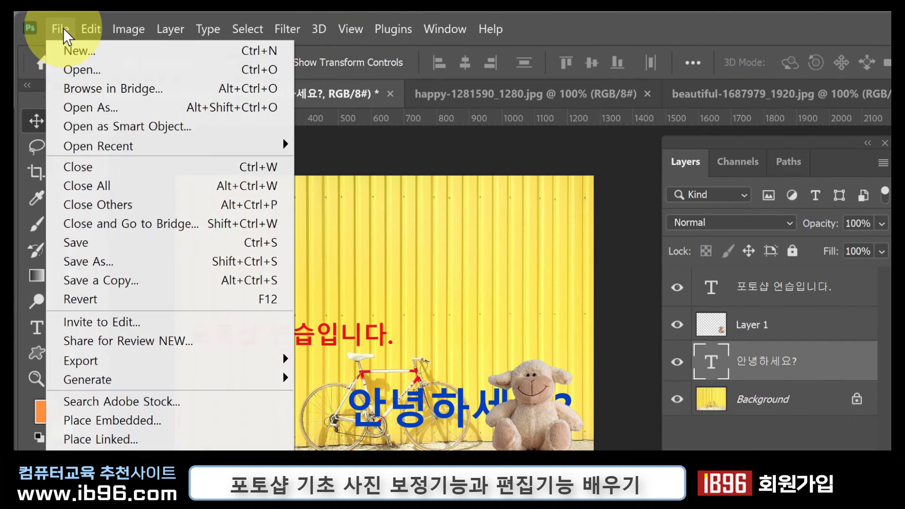
click(120, 280)
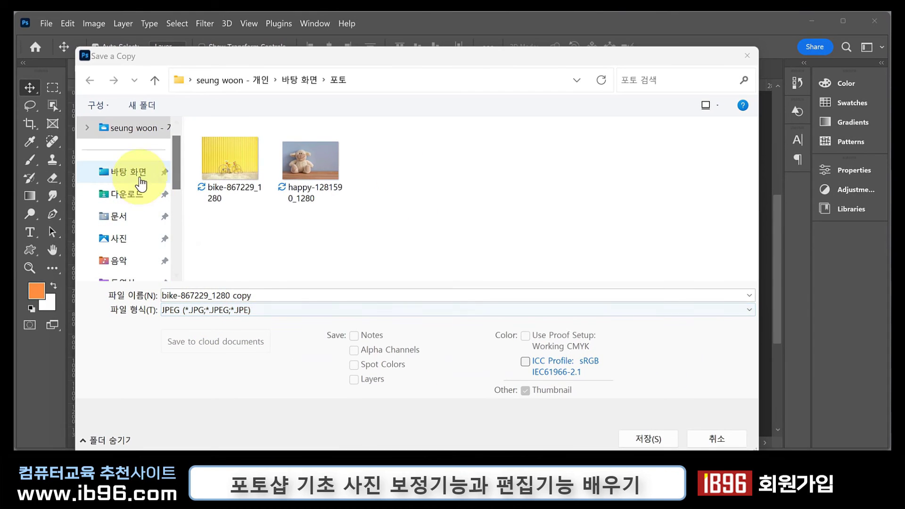
click(140, 179)
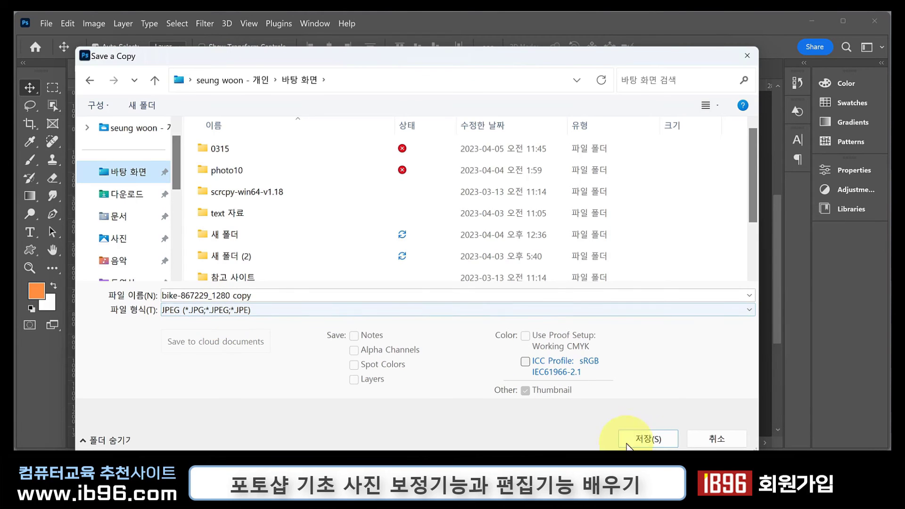
click(650, 440)
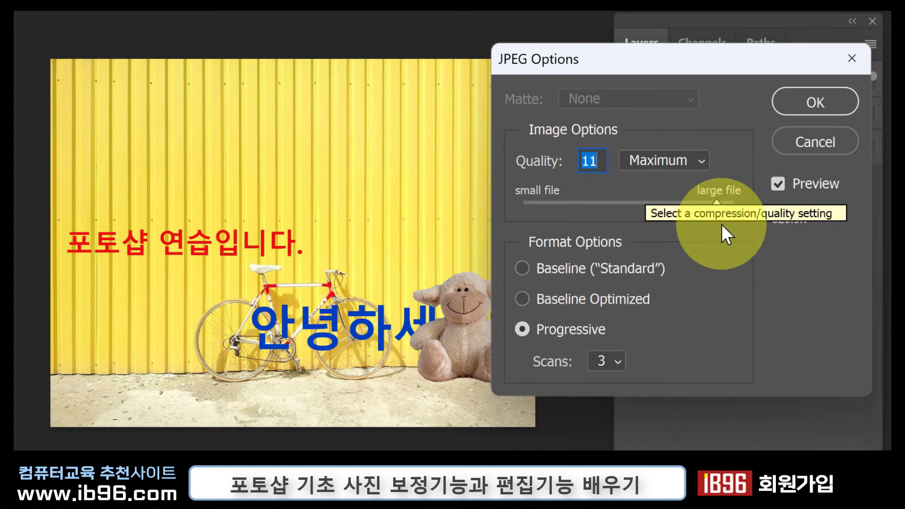
Compare JPEG quality levels 12 and 4, set the quality to 7, and finish saving the copy.
drag(715, 204, 748, 205)
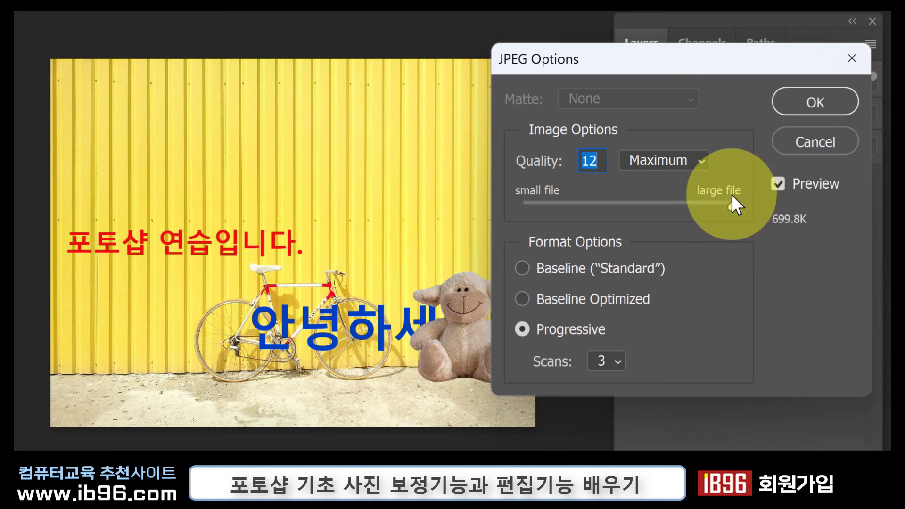
drag(735, 206, 589, 211)
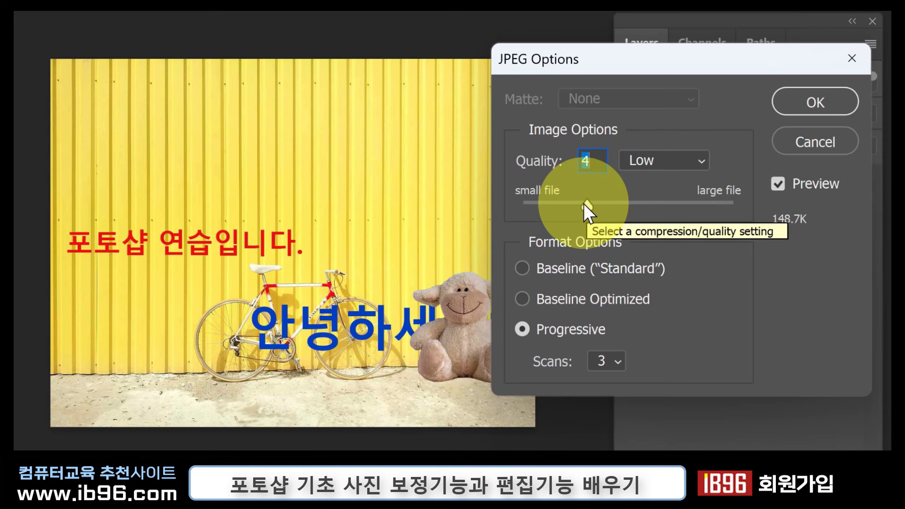
drag(587, 206, 749, 210)
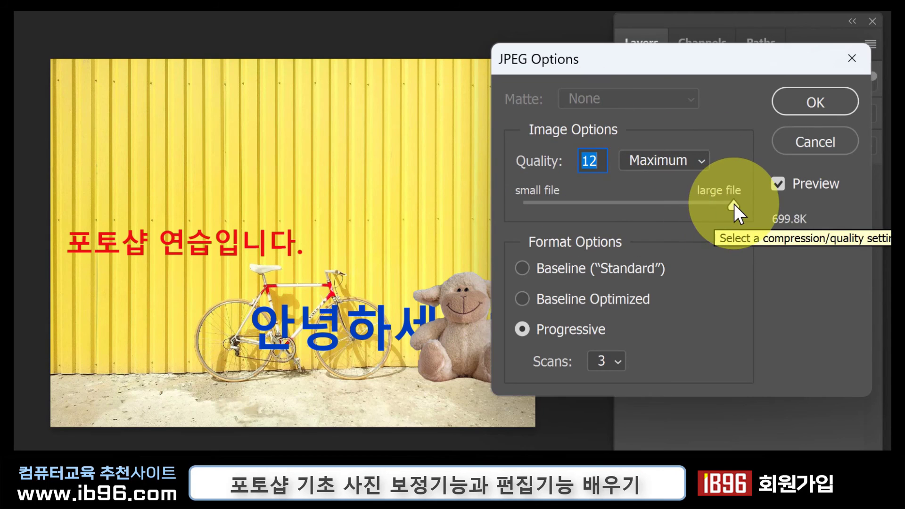
drag(733, 203, 652, 199)
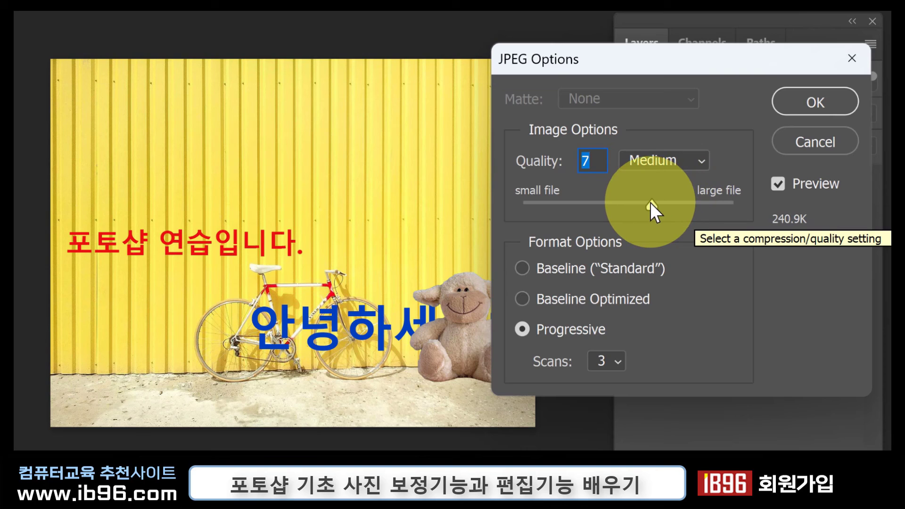
key(Return)
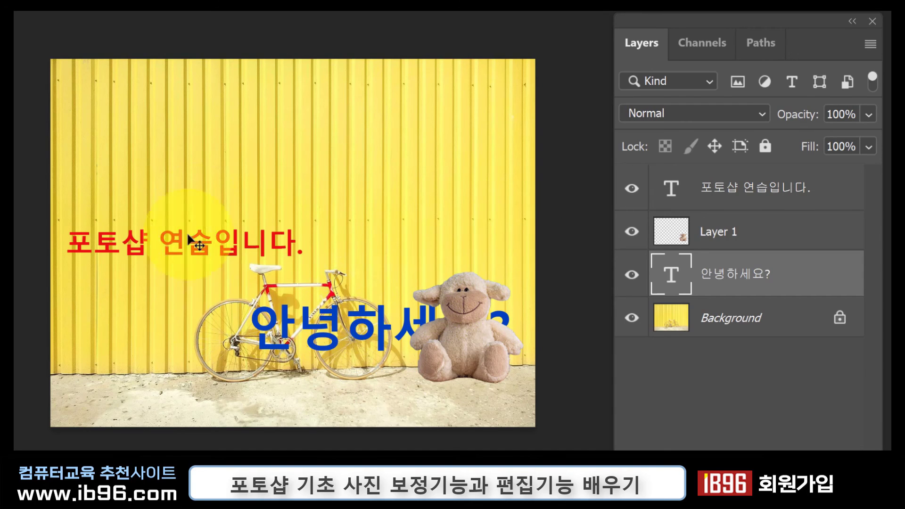
Move the red 포토샵 연습입니다. text up and right, and the blue 안녕하세요? text up and left.
drag(226, 250, 270, 221)
drag(301, 321, 205, 269)
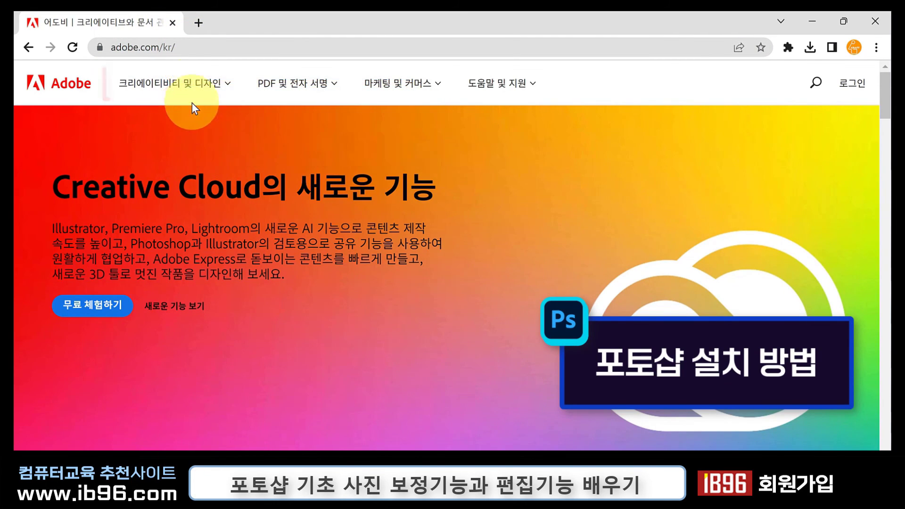
On the Adobe website in the browser, open the Photoshop product page and its free-trial plan selection.
click(229, 86)
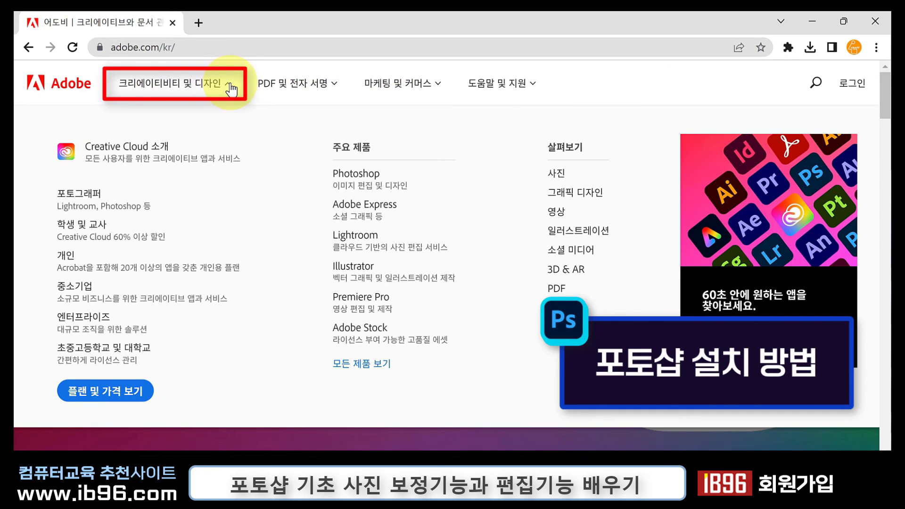
click(365, 182)
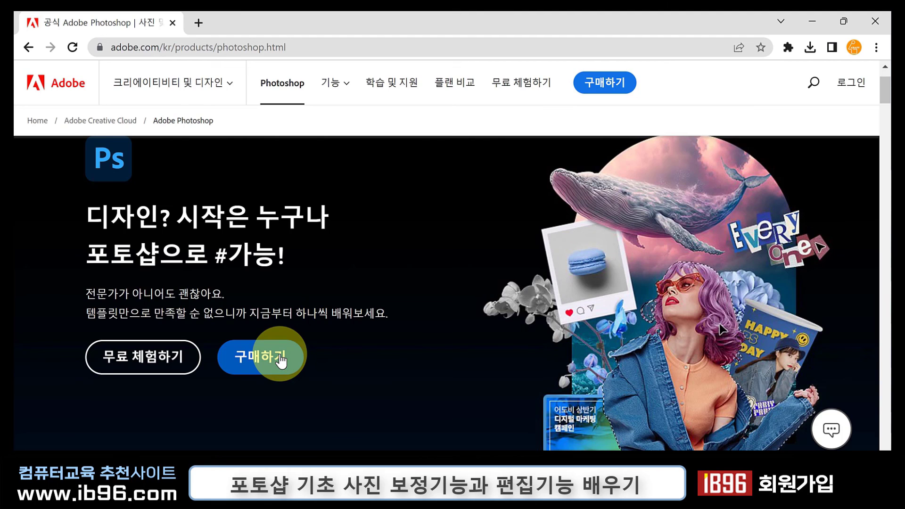
click(168, 362)
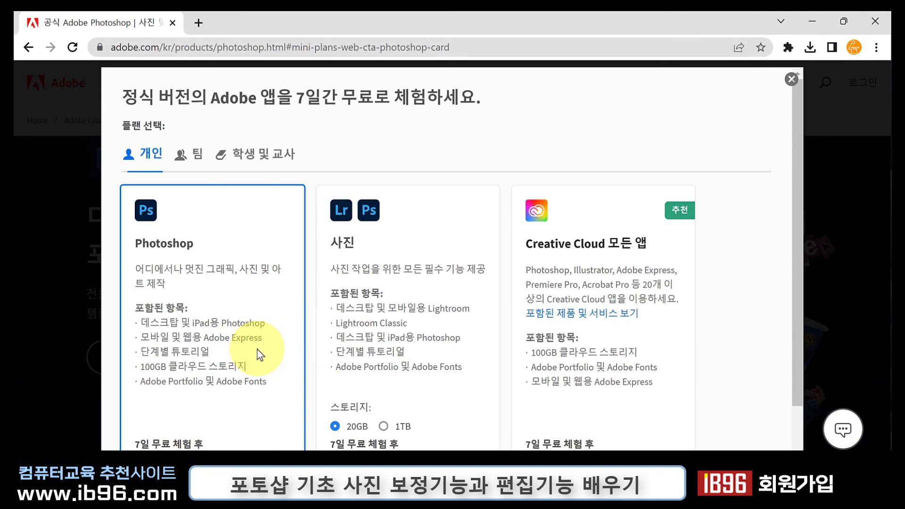
Review the contents and monthly prices of the individual plans, selecting the 사진 plan with Lightroom and Photoshop.
scroll(256, 349, down, 2)
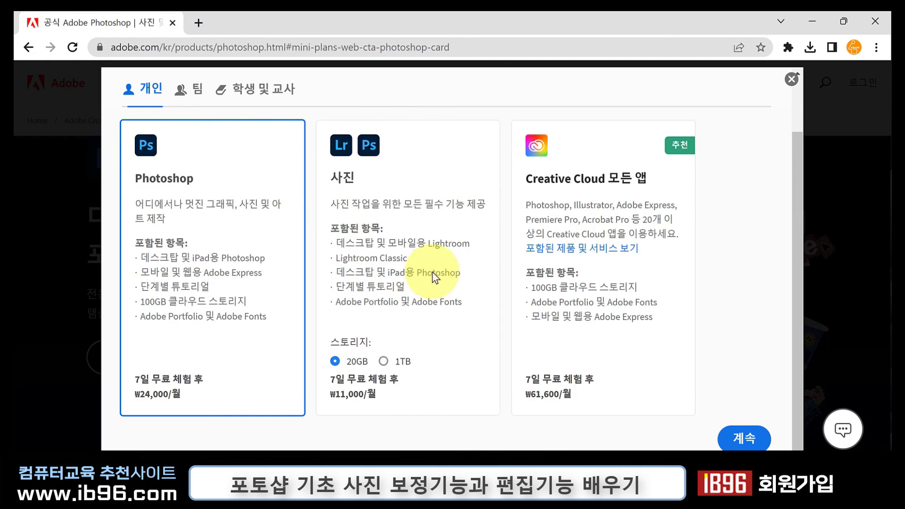
double_click(166, 303)
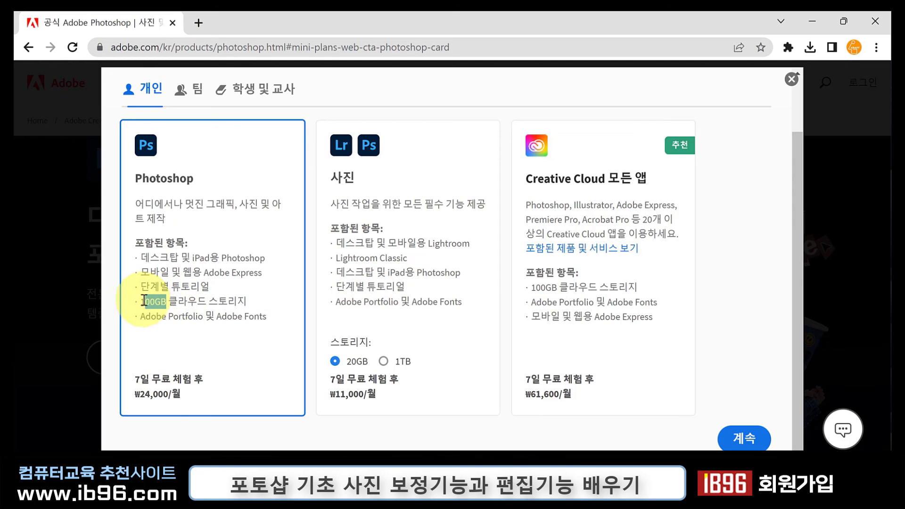
click(379, 347)
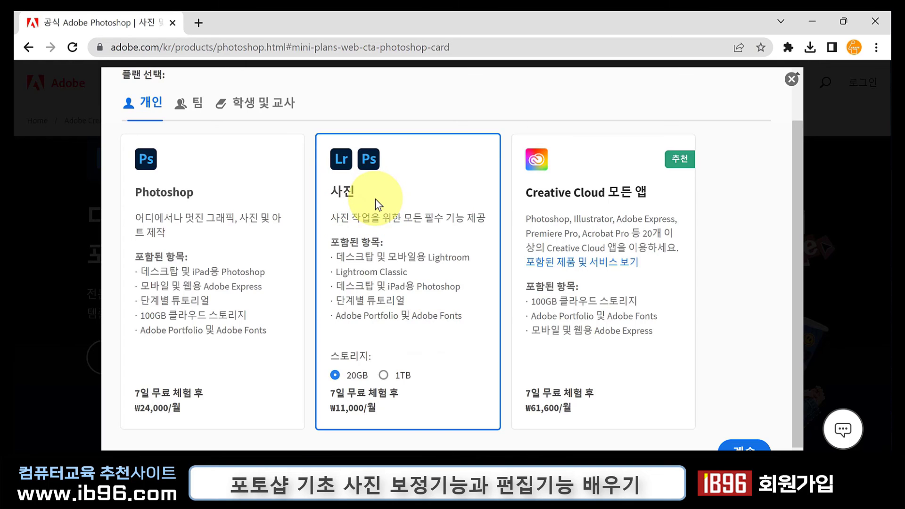
scroll(390, 365, down, 1)
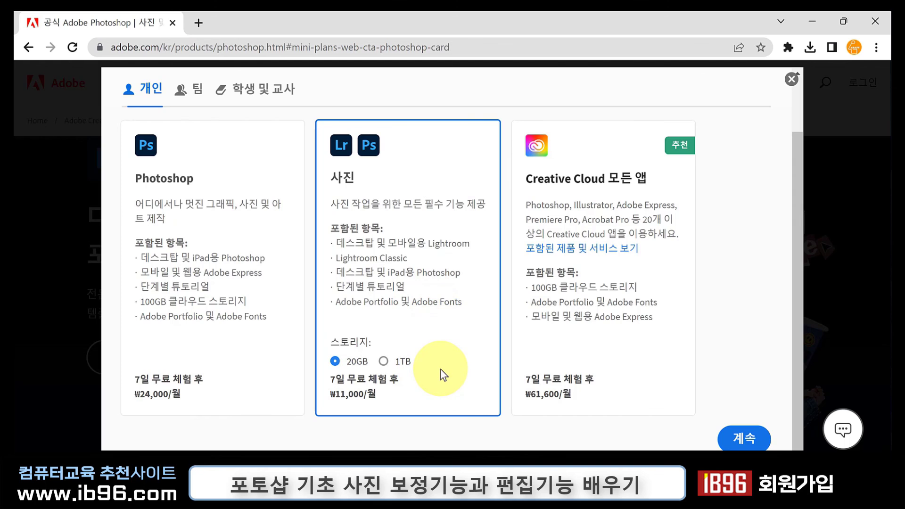
Review the student and teacher plan with its subscription payment options, and close the plan selection.
click(258, 95)
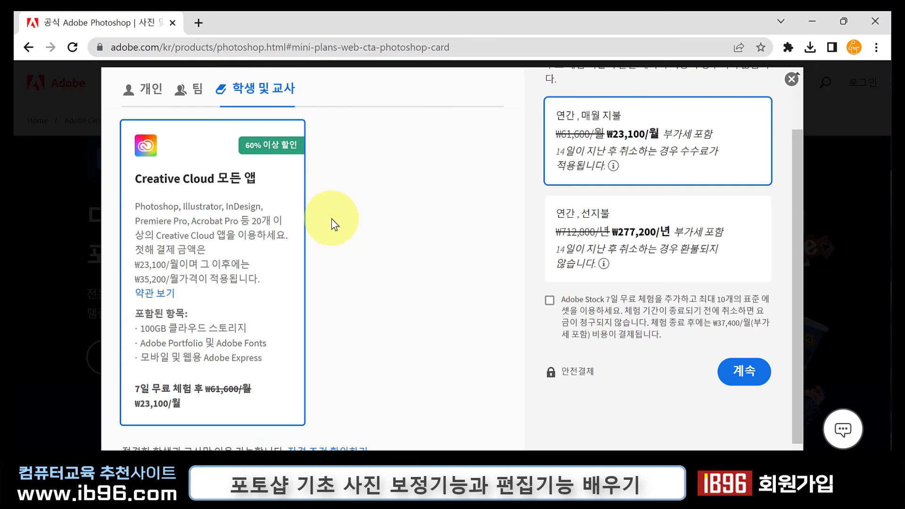
scroll(331, 219, up, 2)
scroll(331, 218, down, 2)
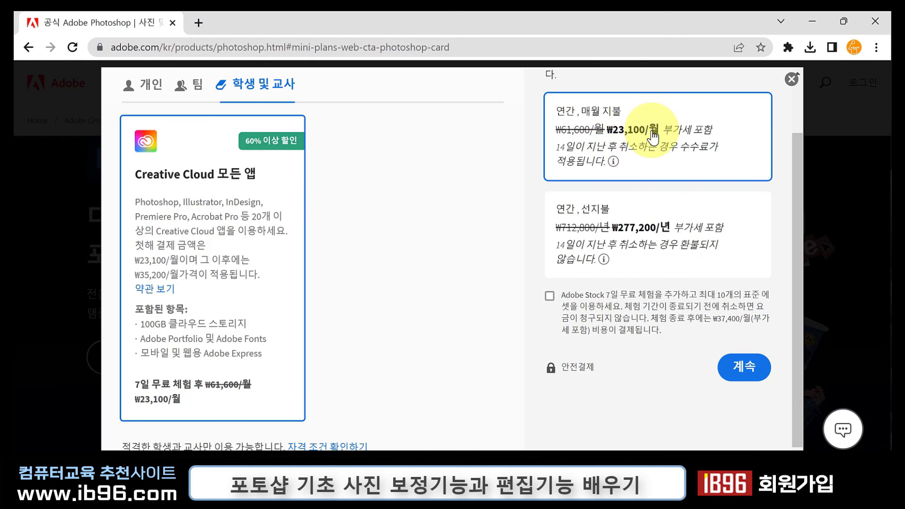
scroll(652, 136, up, 2)
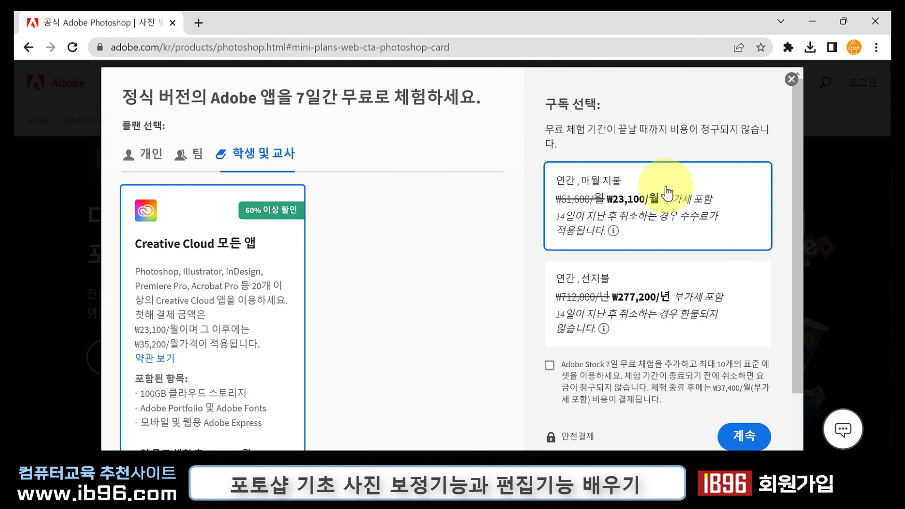
click(792, 79)
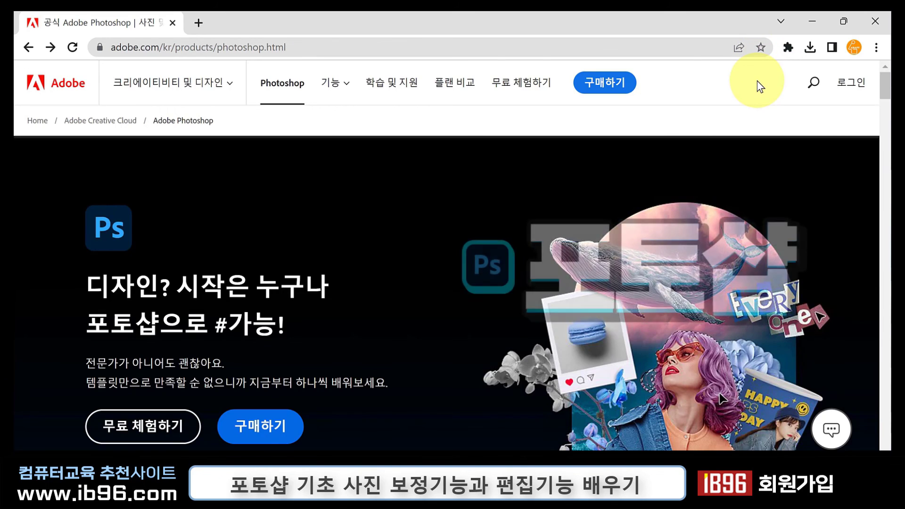